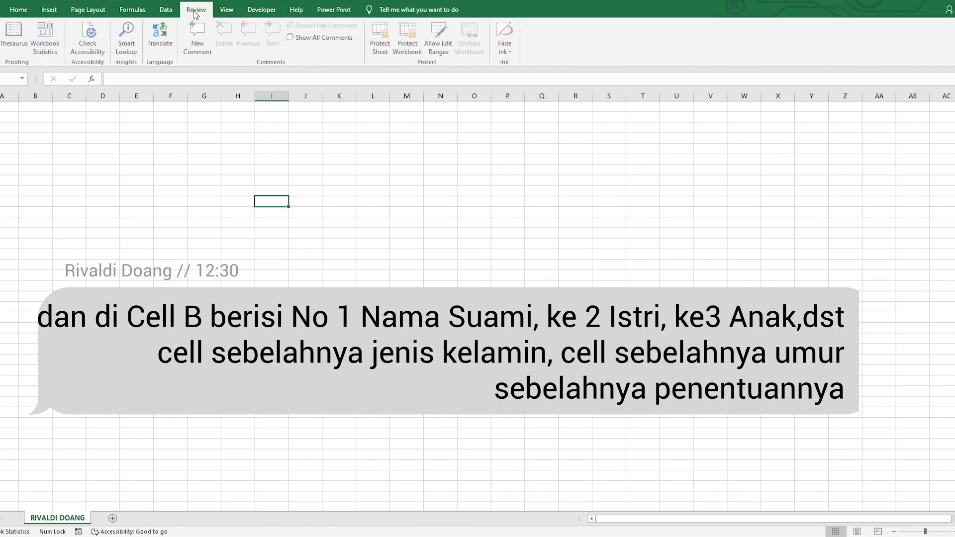
click(130, 14)
click(93, 14)
click(24, 14)
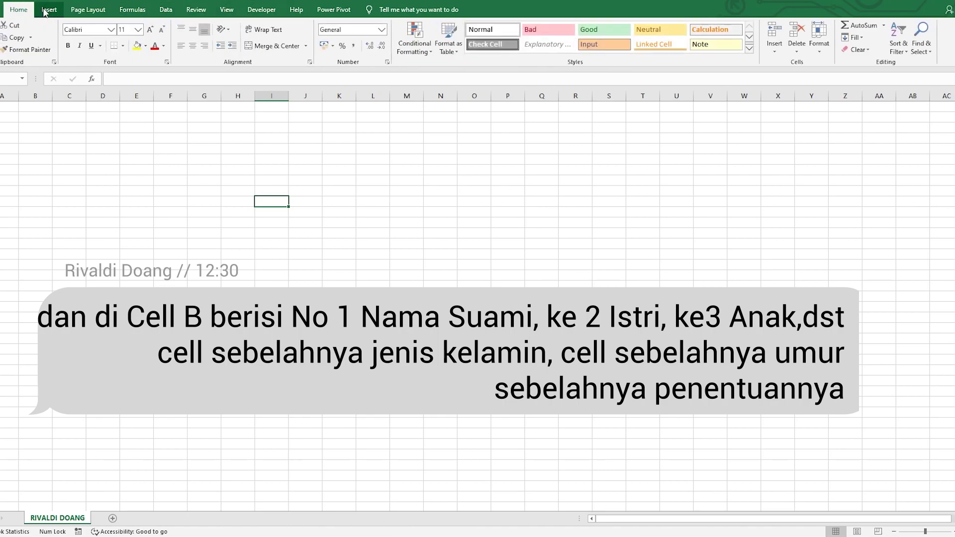
click(45, 11)
click(88, 10)
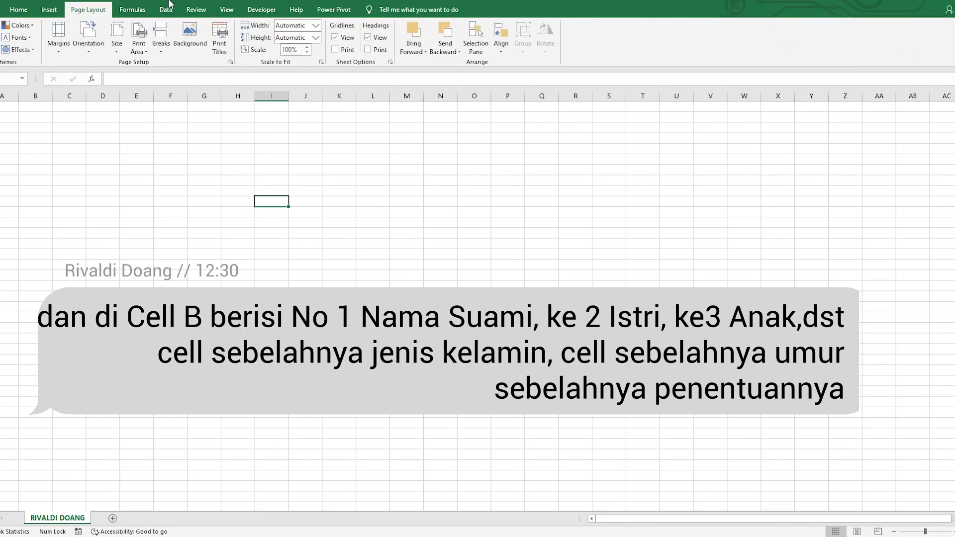
click(139, 10)
click(166, 10)
click(196, 9)
click(230, 10)
click(255, 11)
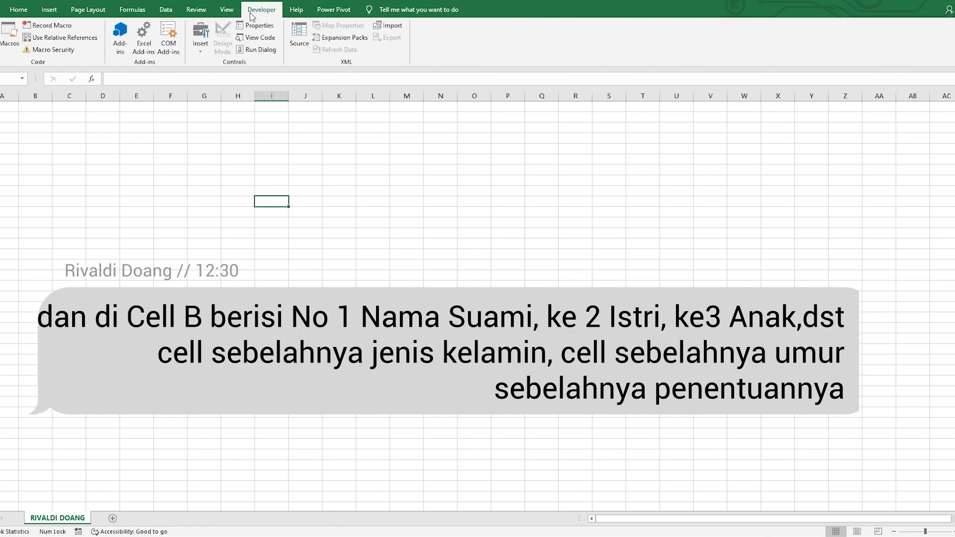
click(222, 11)
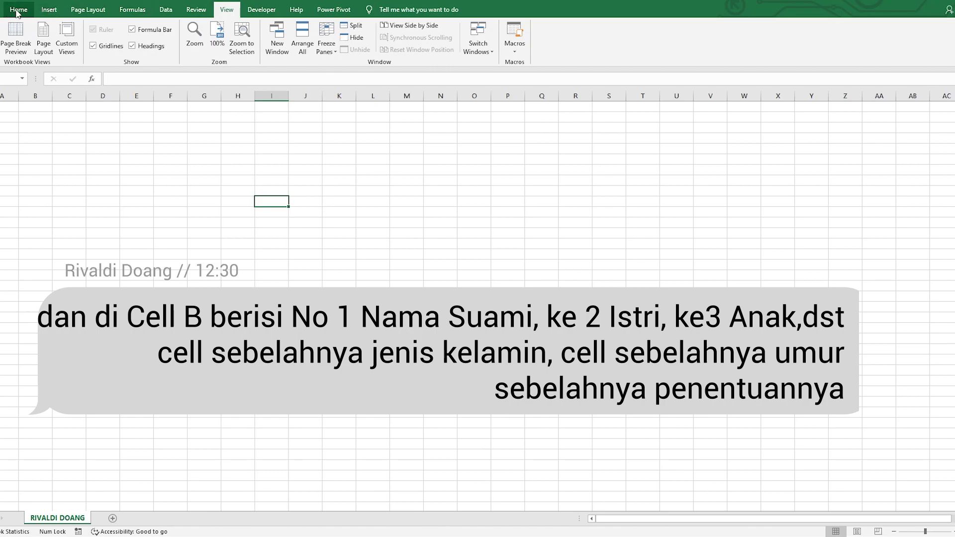
click(17, 11)
click(90, 11)
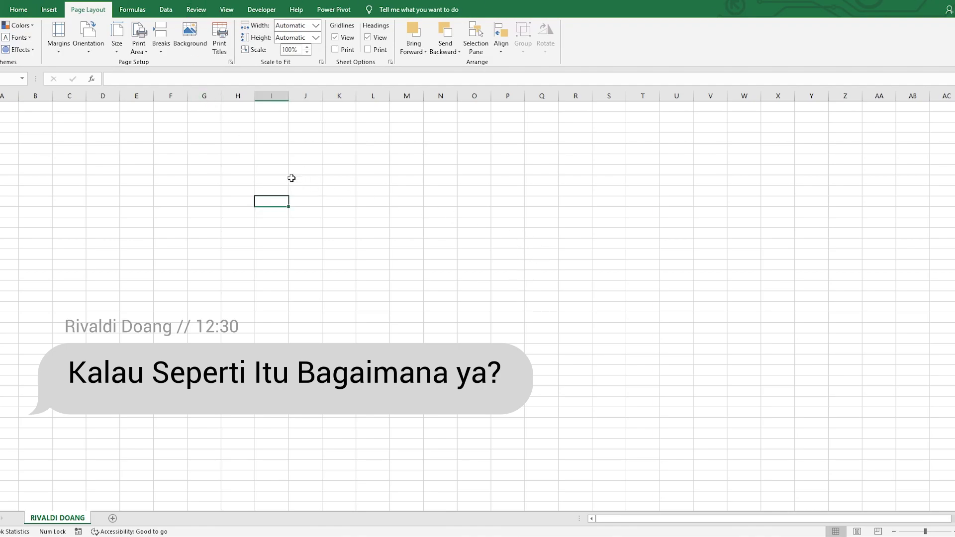
click(160, 189)
click(357, 226)
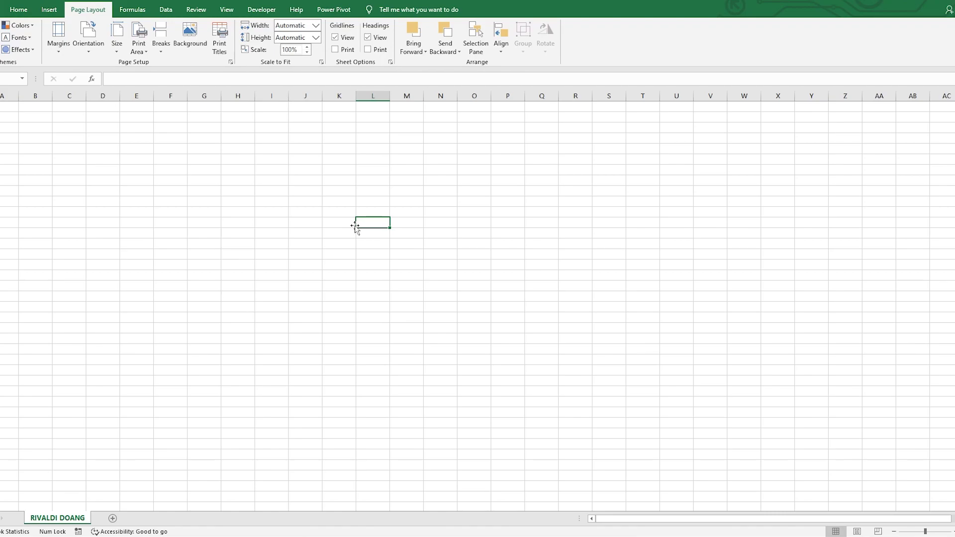
click(268, 204)
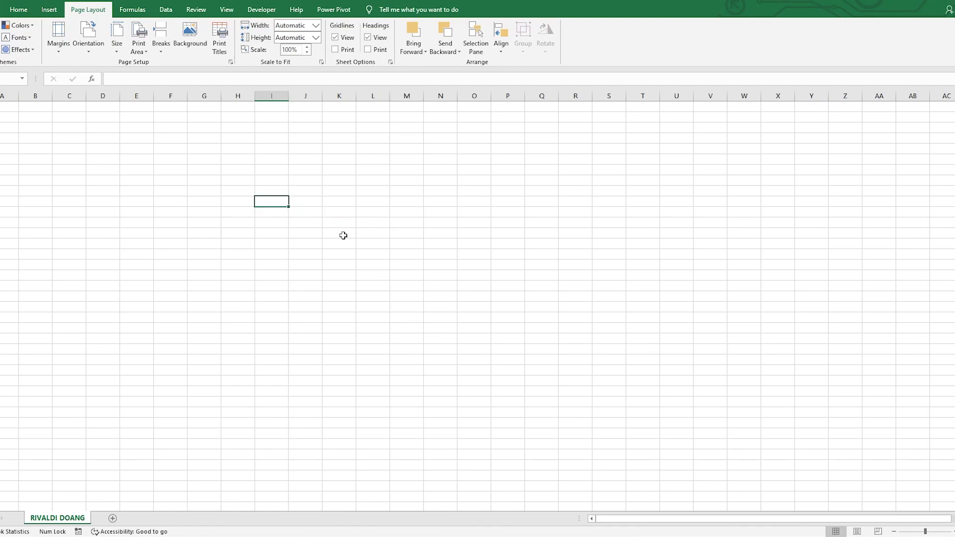
click(270, 237)
click(165, 153)
click(348, 230)
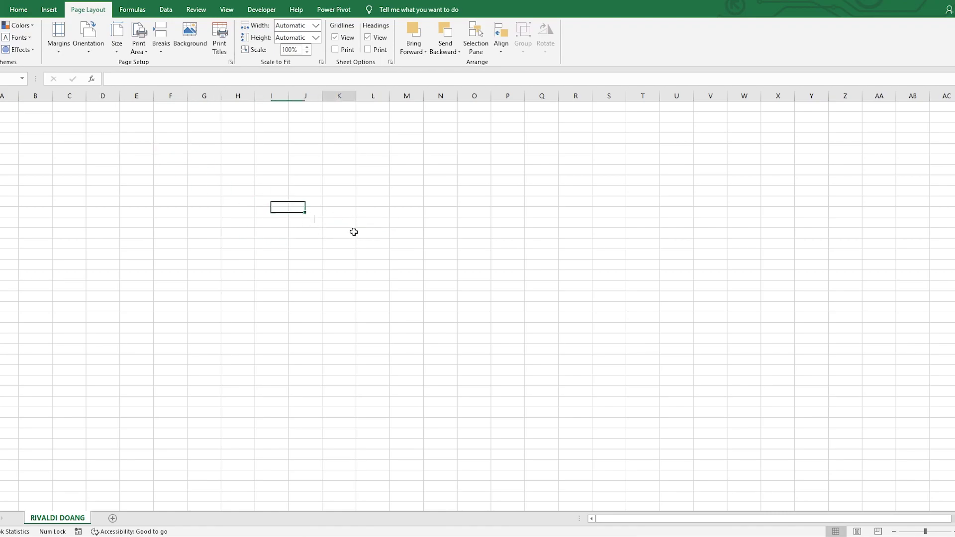
click(216, 214)
click(188, 286)
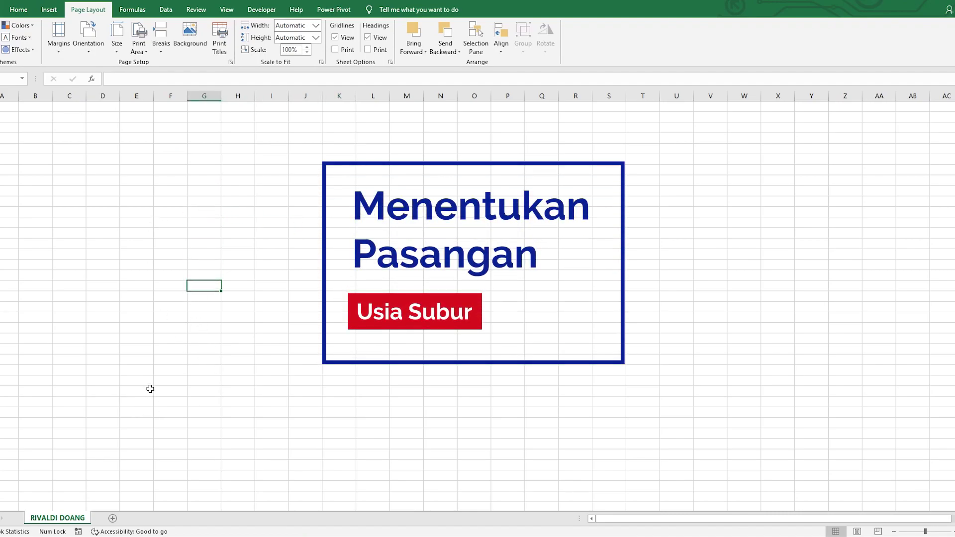
click(330, 252)
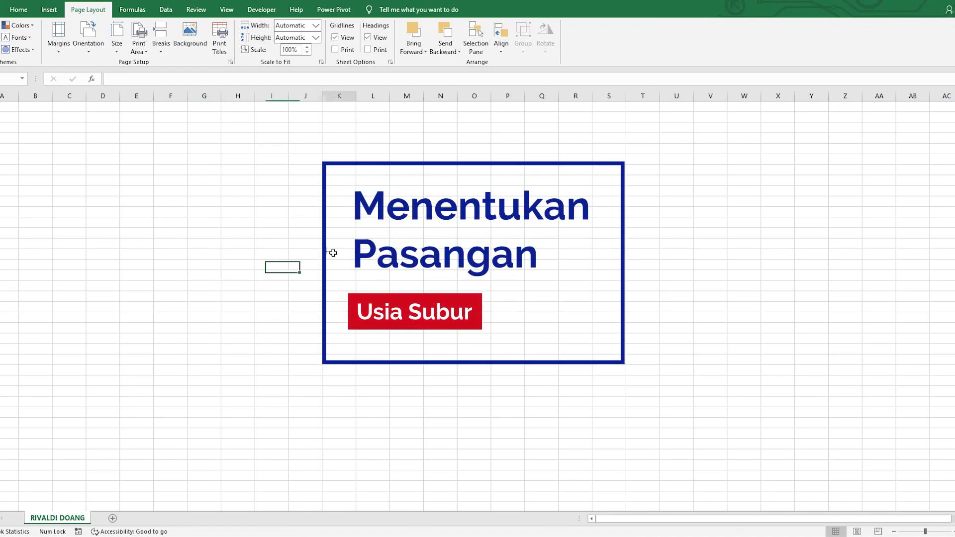
click(3, 107)
key(Caps_Lock)
text(DATA PASANGAN US)
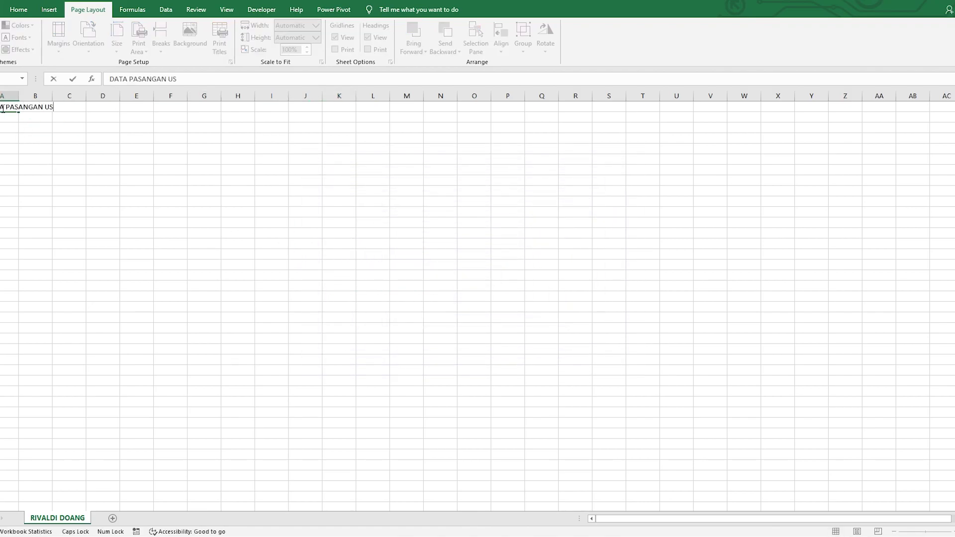
key(BackSpace)
key(BackSpace)
key(BackSpace)
key(BackSpace)
key(BackSpace)
key(BackSpace)
key(BackSpace)
key(BackSpace)
key(BackSpace)
key(BackSpace)
key(BackSpace)
key(BackSpace)
key(BackSpace)
key(BackSpace)
key(BackSpace)
key(BackSpace)
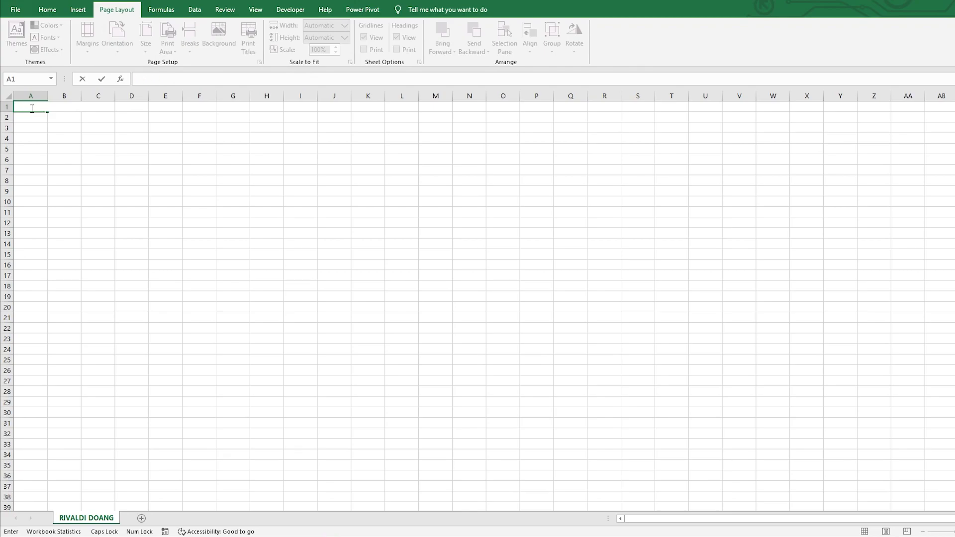
click(69, 138)
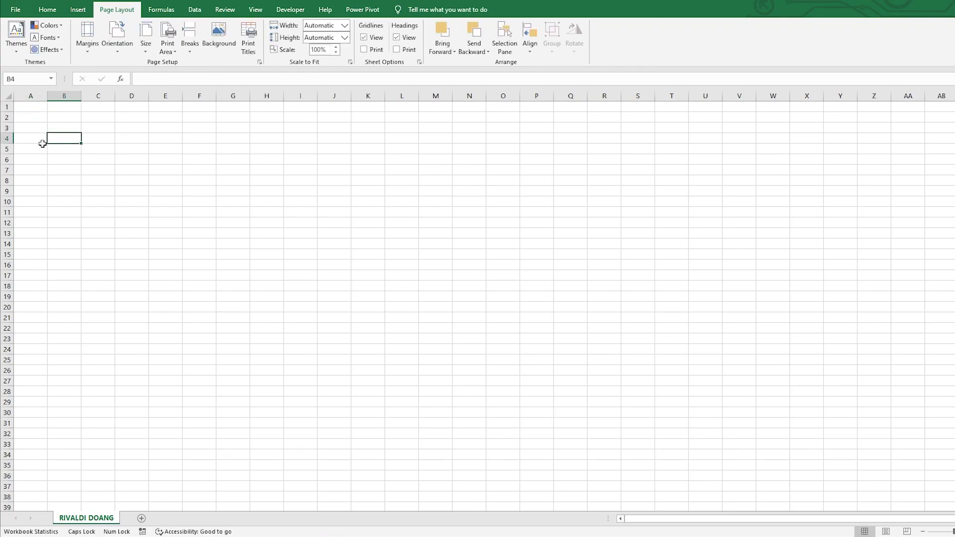
click(29, 135)
click(31, 129)
click(33, 149)
click(125, 158)
click(38, 129)
Step: Enter the title DATA PASANGAN USIA SUBUR in cell A1 and the line KRITERIA 15-49 in cell A2
click(36, 106)
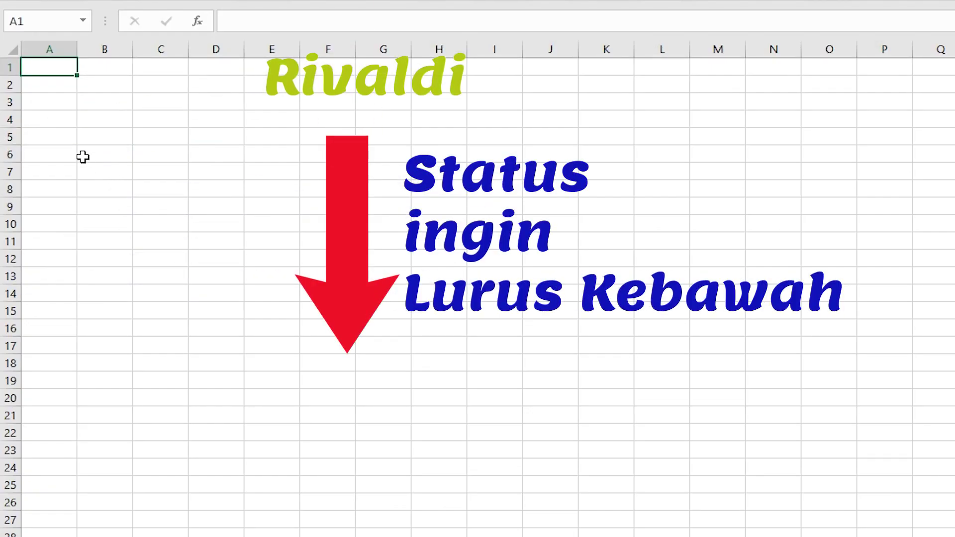
text(DATA PASANGAN USIA SUB)
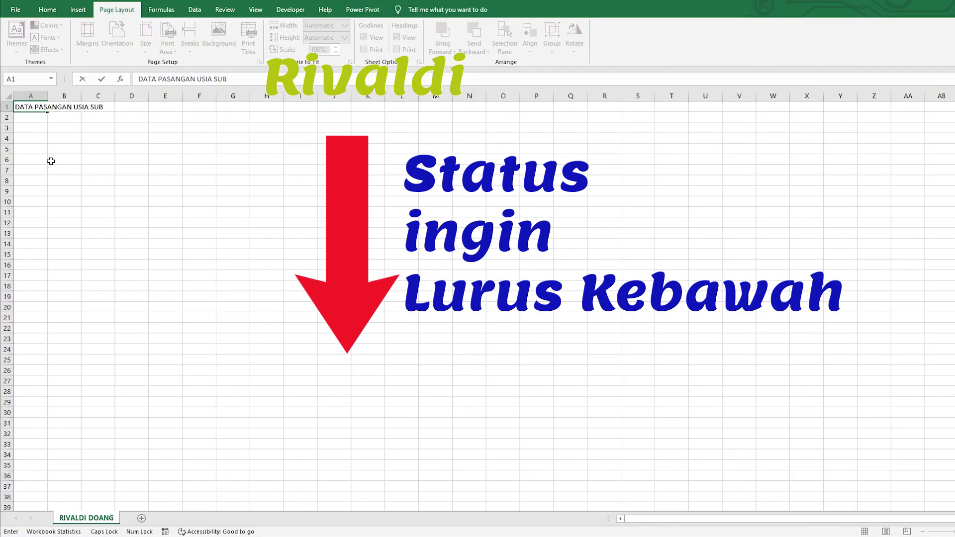
text(UR)
key(Return)
key(Return)
key(Up)
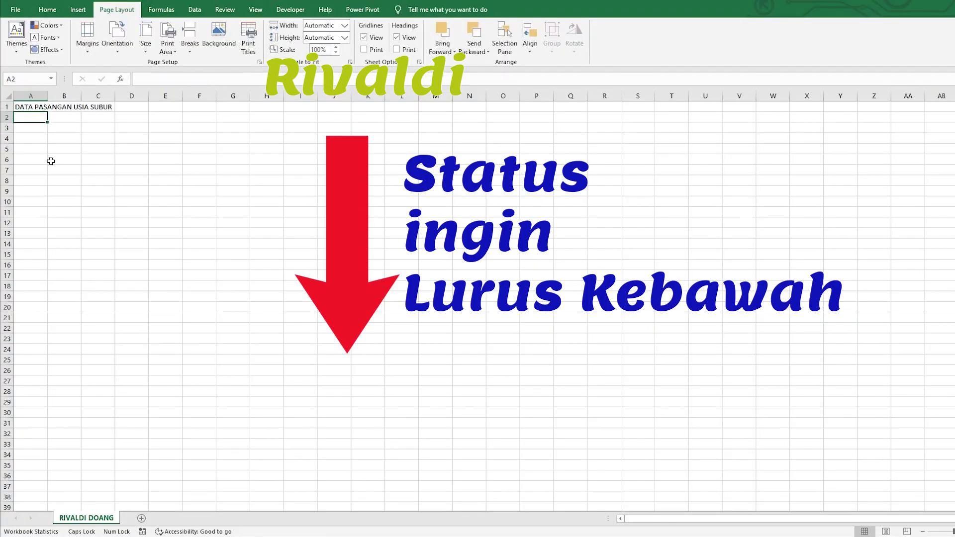
text(KRITERIA)
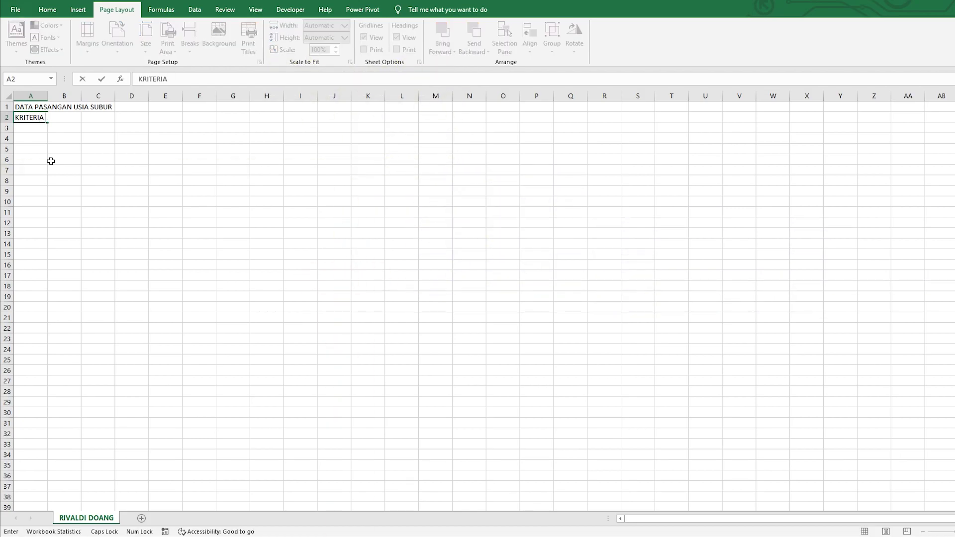
text( 15-49)
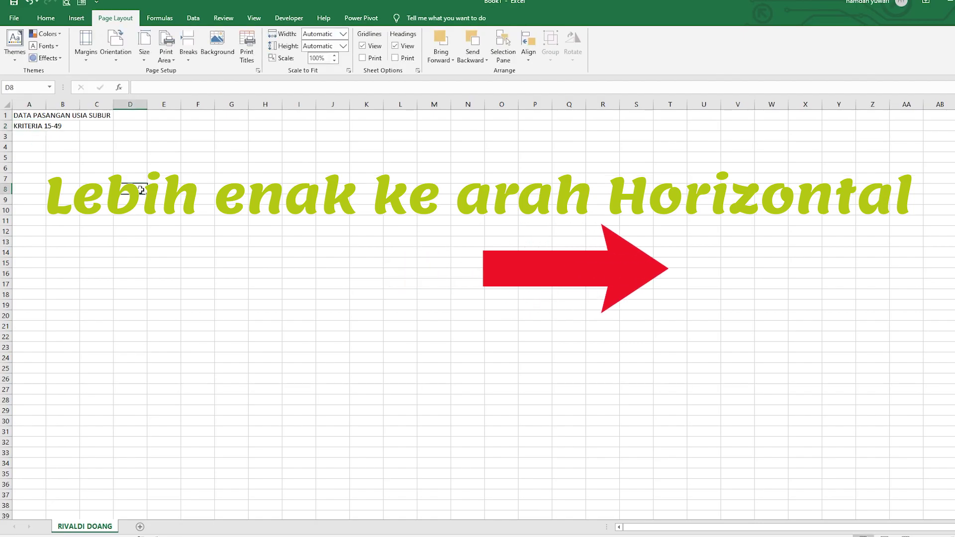
click(143, 181)
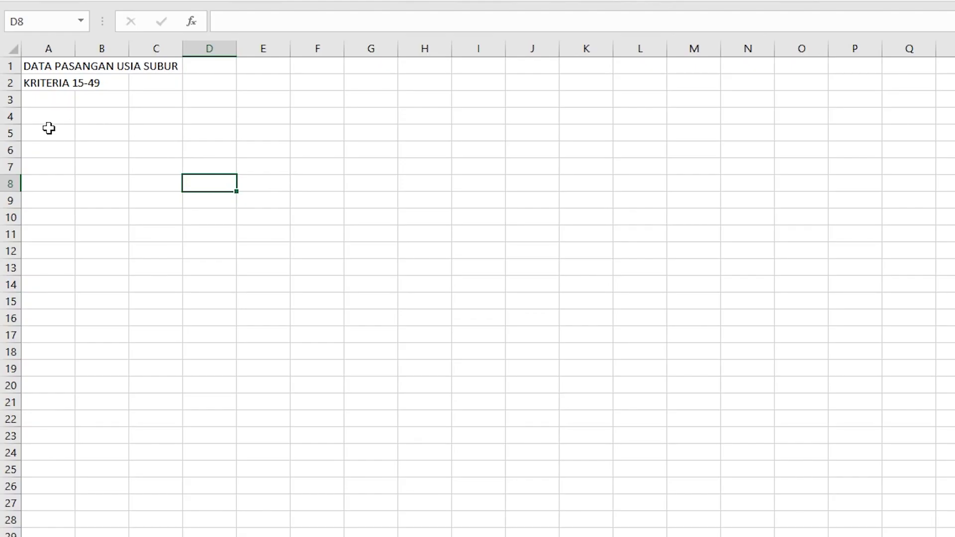
Step: Enter the column headers NO, ID KELUARGA, NAMA SUAMI and NAMA ISTRI in cells A5 to D5
click(48, 131)
text(NO)
key(Tab)
text(ID KELUARGA)
key(Tab)
text(NAMA SUAMI)
key(Tab)
text(NAMA ISTRI)
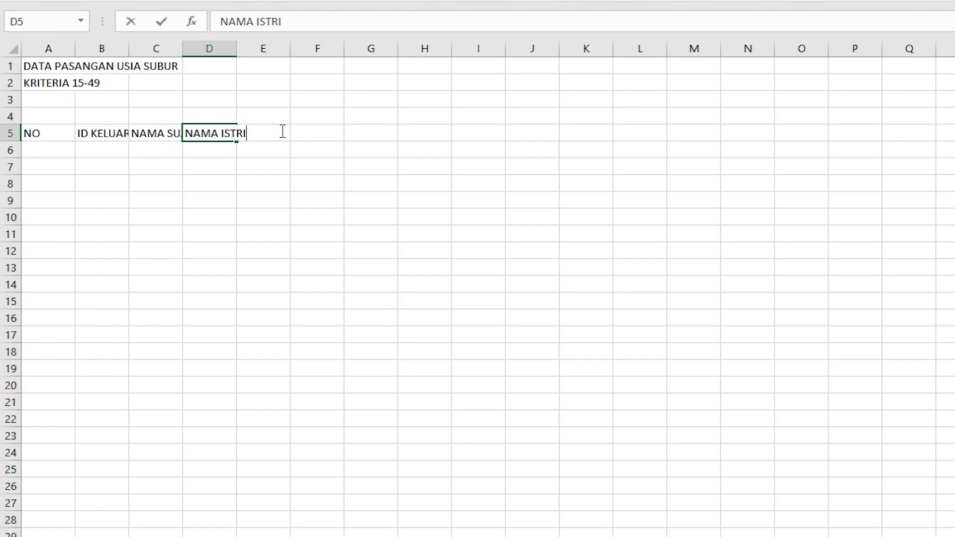
click(370, 183)
Step: Add the column headers NAMA ANAK in cell E5 and NAMA SAUDARA in cell F5
click(260, 137)
text(NAMA ANAK)
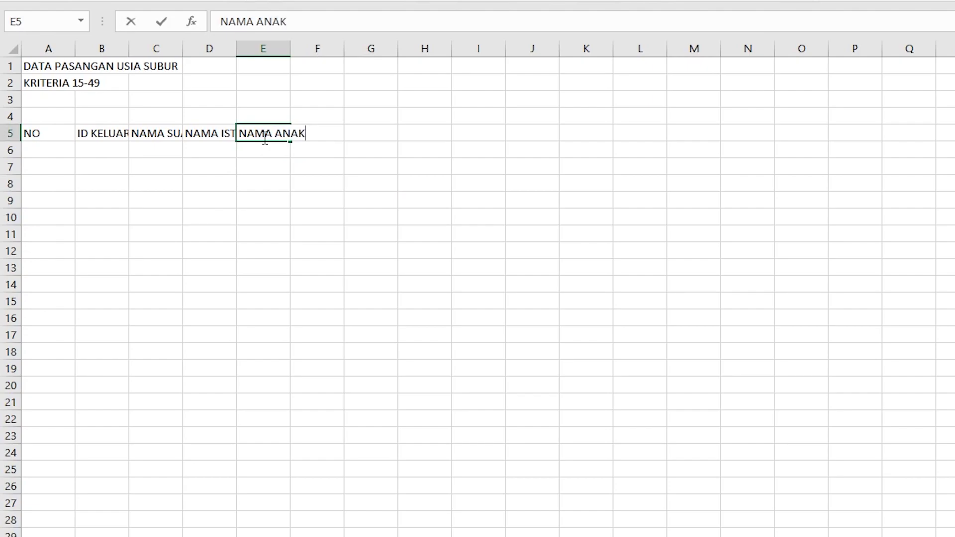
key(Tab)
text(NAMA SAUDARA)
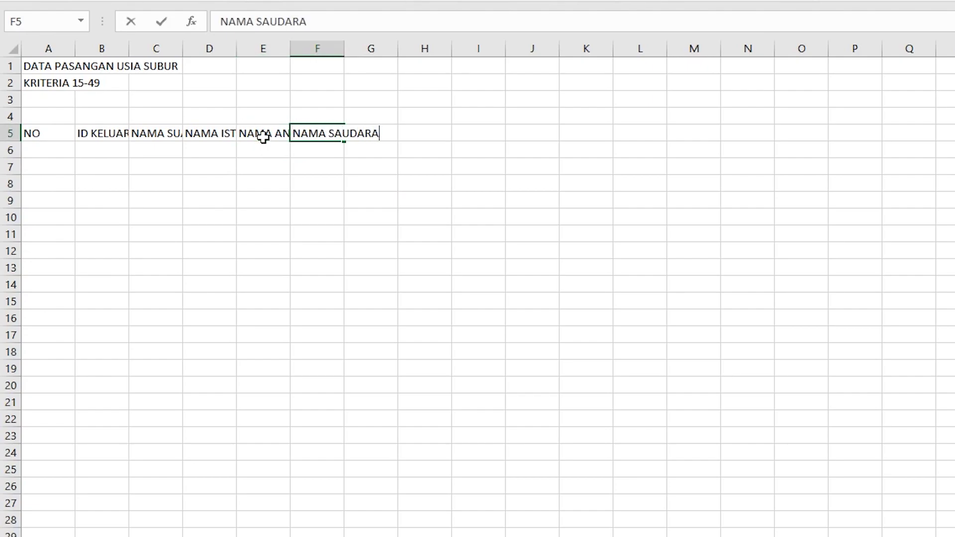
click(279, 202)
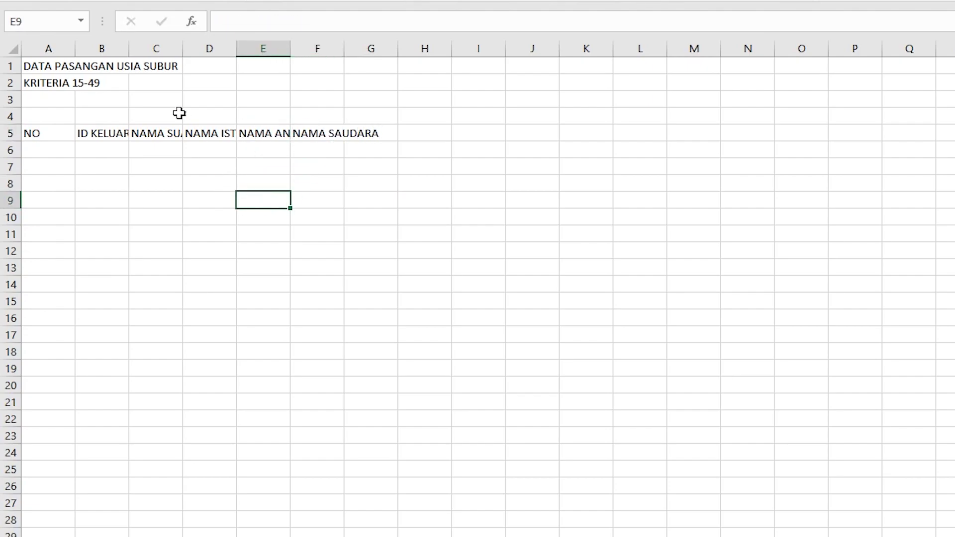
Step: AutoFit the column widths to the header texts in A5:G5
click(39, 132)
shift+click(380, 132)
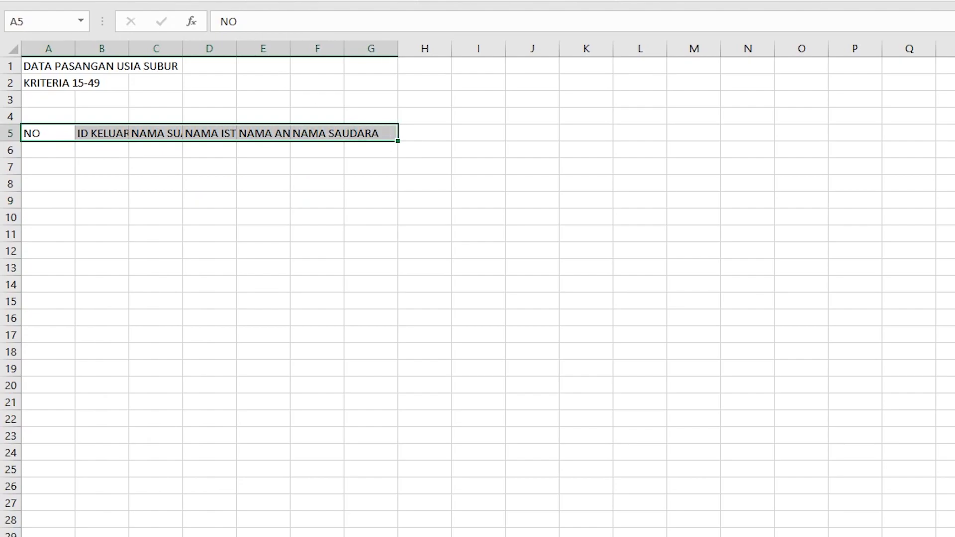
key(alt+h)
key(o)
key(i)
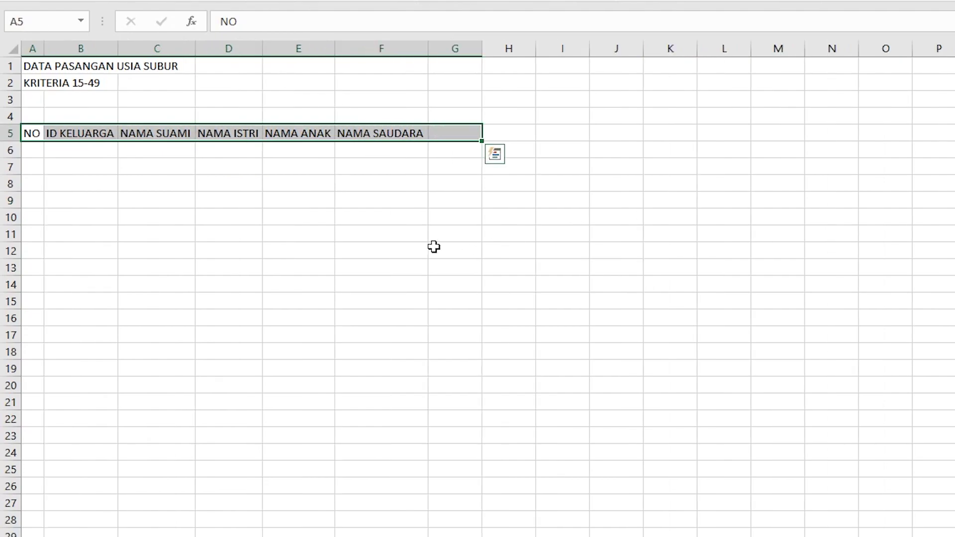
click(435, 247)
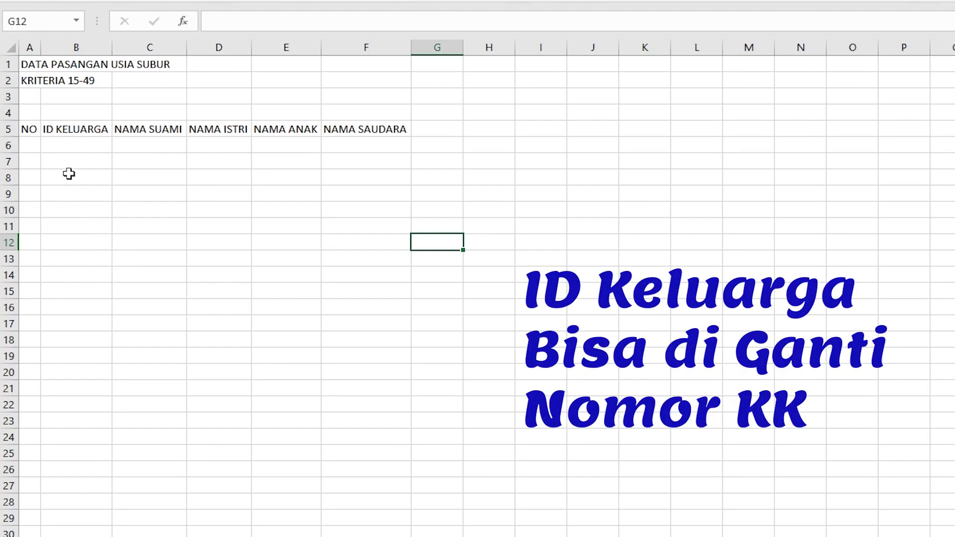
Step: Fill the ID KELUARGA column with a series from ID001 in B6 to ID010 in B15, leaving nothing below it
click(61, 145)
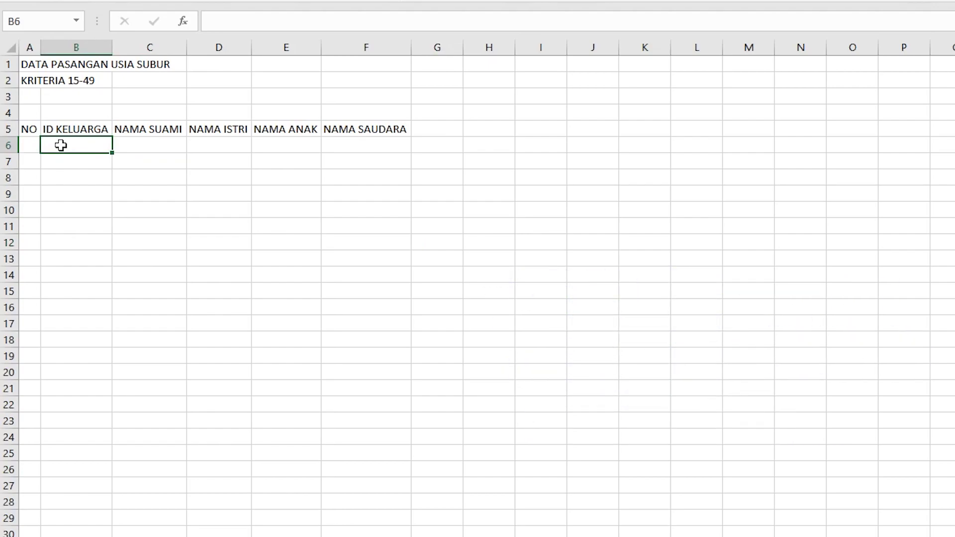
text(ID001)
click(137, 167)
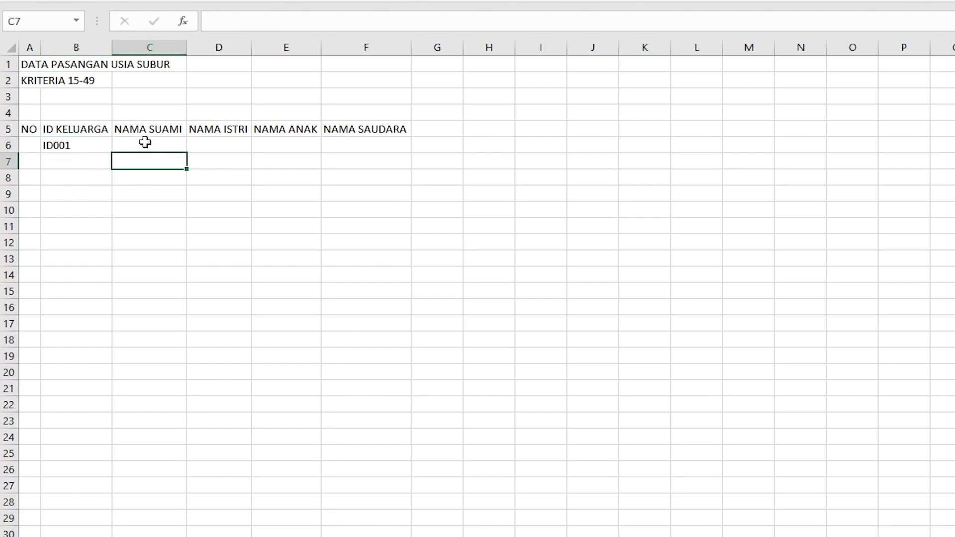
click(93, 147)
drag(111, 153, 100, 321)
click(209, 305)
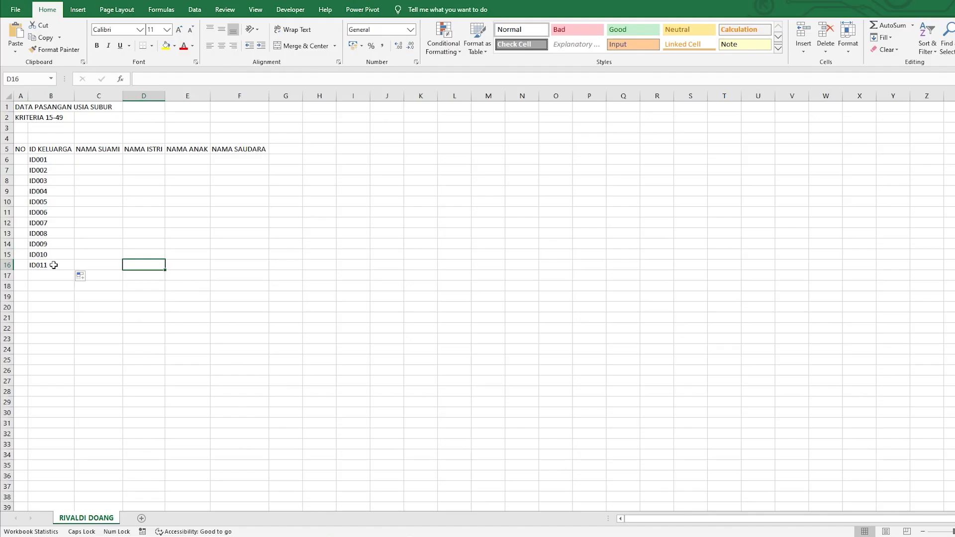
click(54, 265)
key(Delete)
Step: Complete the ID001 row with the husband's name, the wife's name, ANAK1 as the child and SAUDARA1 as the sibling
click(96, 161)
text(ANDI)
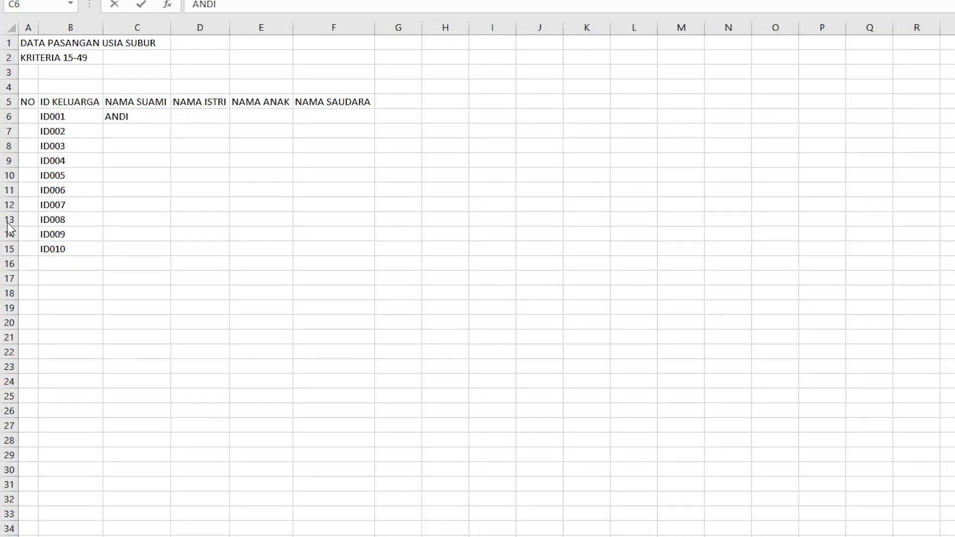
click(183, 115)
text(RIA)
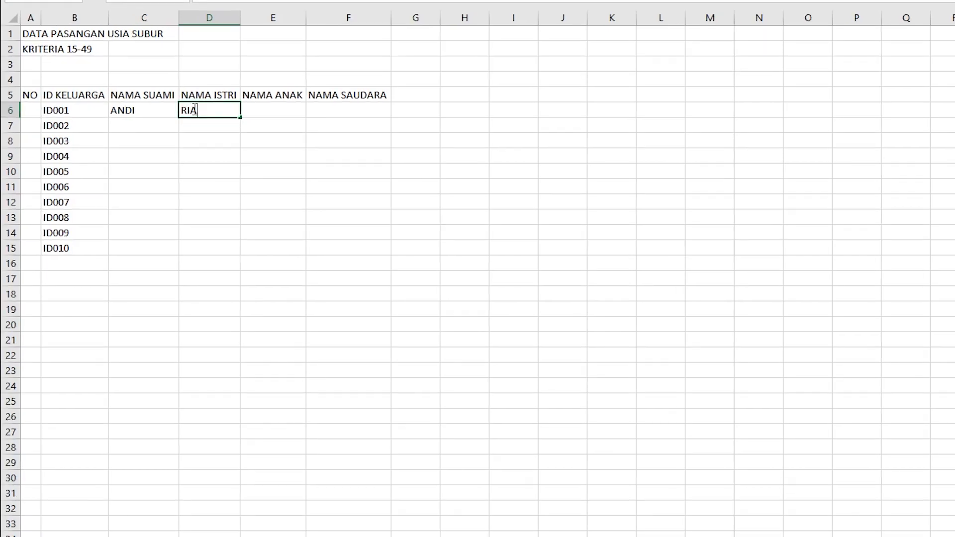
click(254, 118)
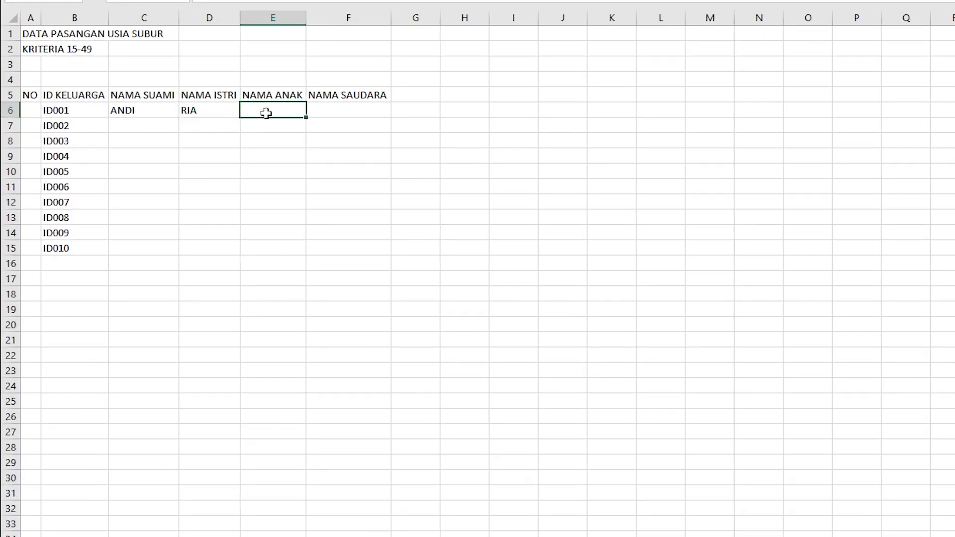
text(ANAK1)
key(Tab)
text(SAUDARA1)
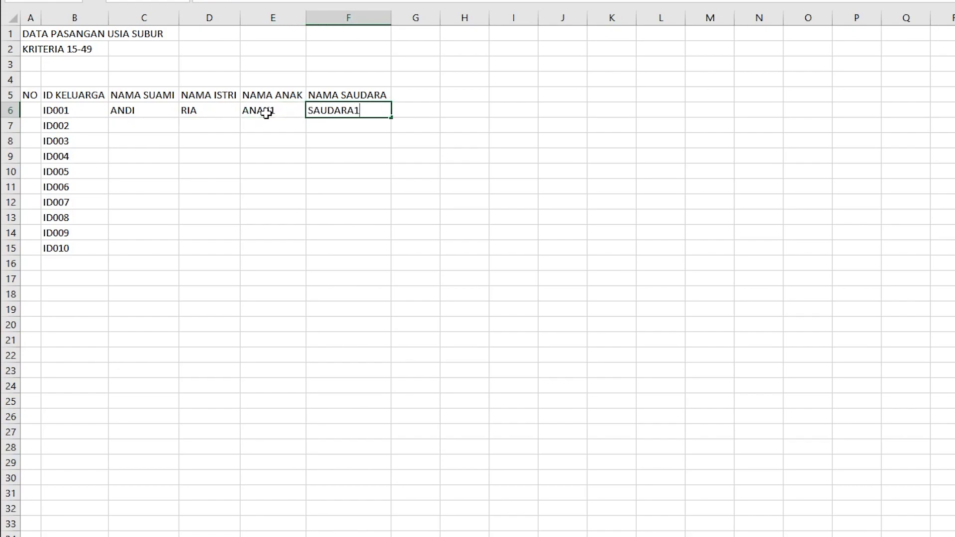
click(361, 186)
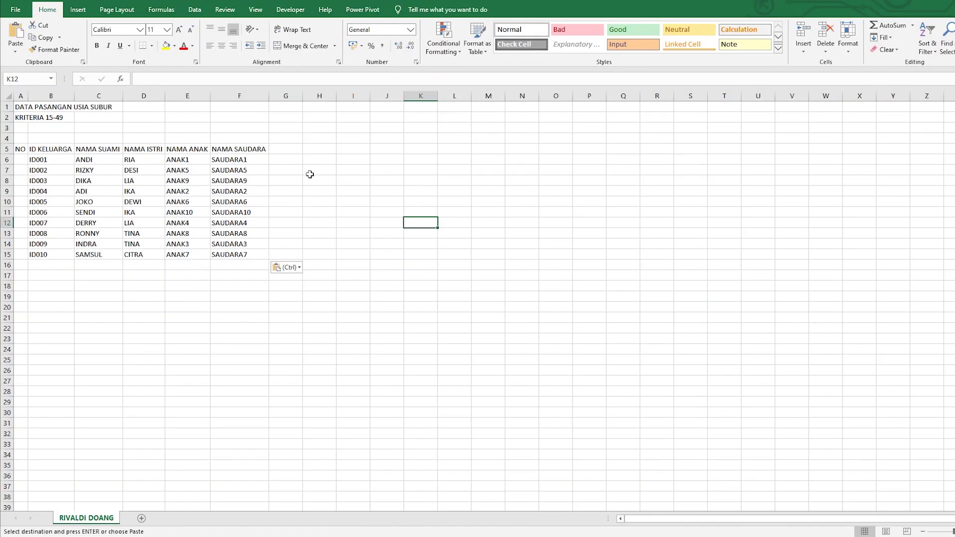
Step: Add the column headers TGL SUAMI in cell G5 and TGL ISTRI in cell H5
click(287, 152)
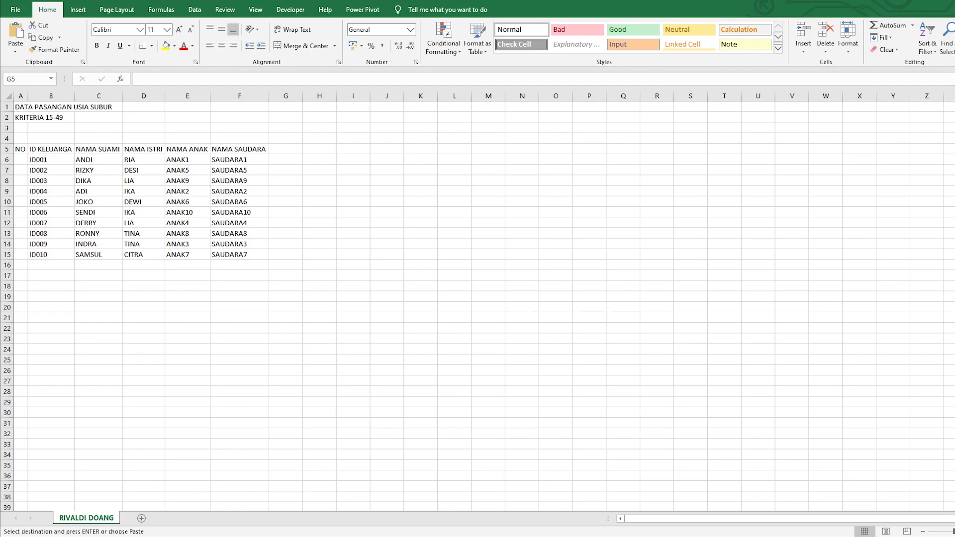
click(316, 155)
click(290, 149)
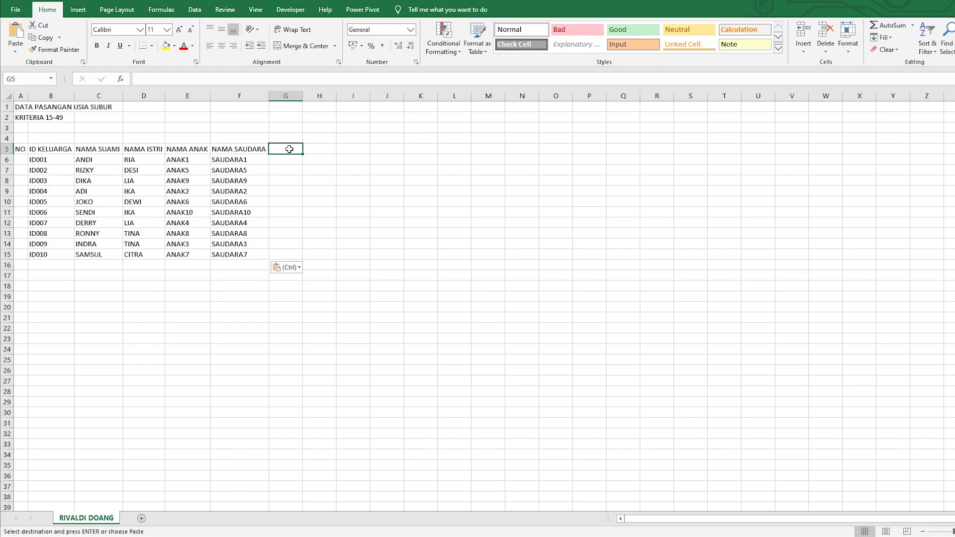
text(TGL SUAMI)
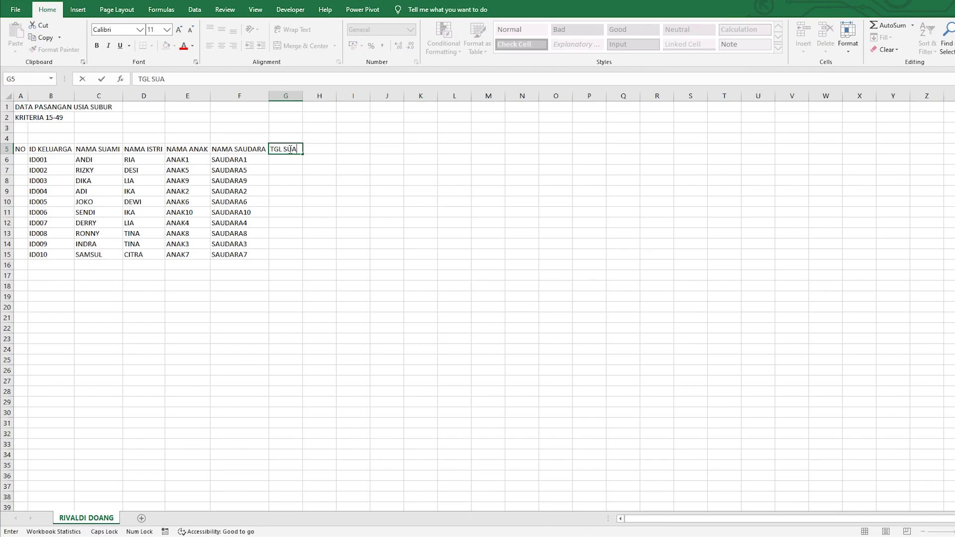
key(Tab)
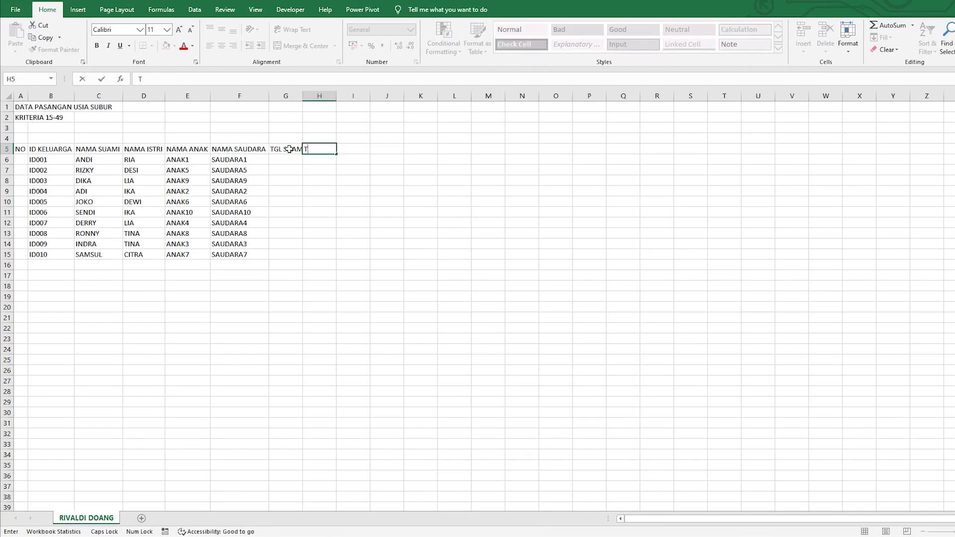
click(289, 149)
click(321, 150)
text(TGL ISTRI)
key(Tab)
Step: Add the column headers TGL ANAK in cell I5 and TGL SAUDARA in cell J5
text(TGL ANAK)
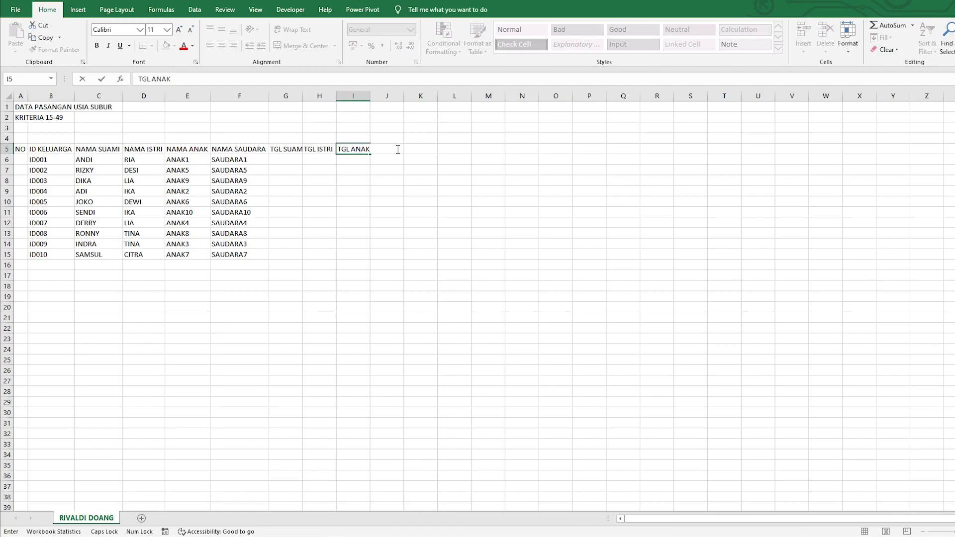
key(Tab)
text(TGL SAUDARA)
click(422, 181)
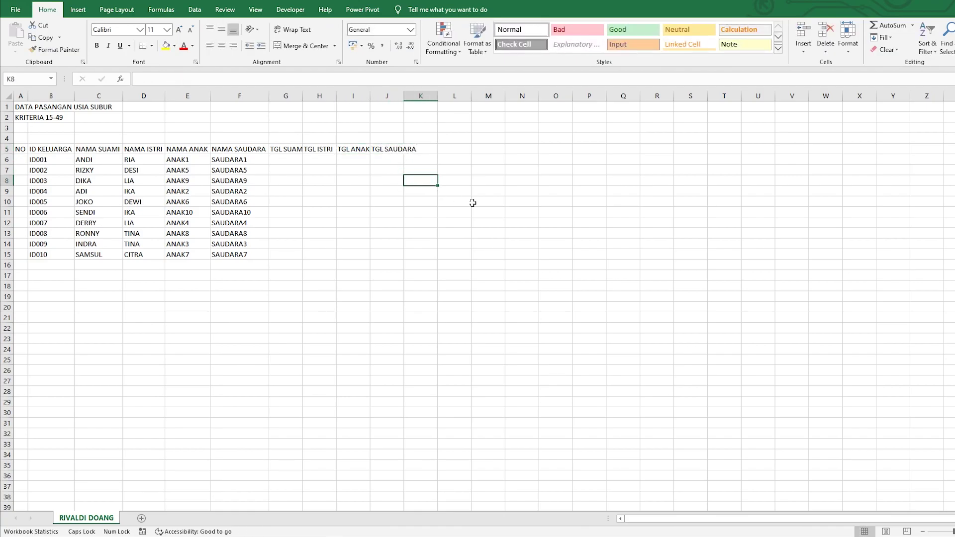
Step: Fill G6:J15 with the family members' dates and widen column J to fit the TGL SAUDARA header
click(289, 160)
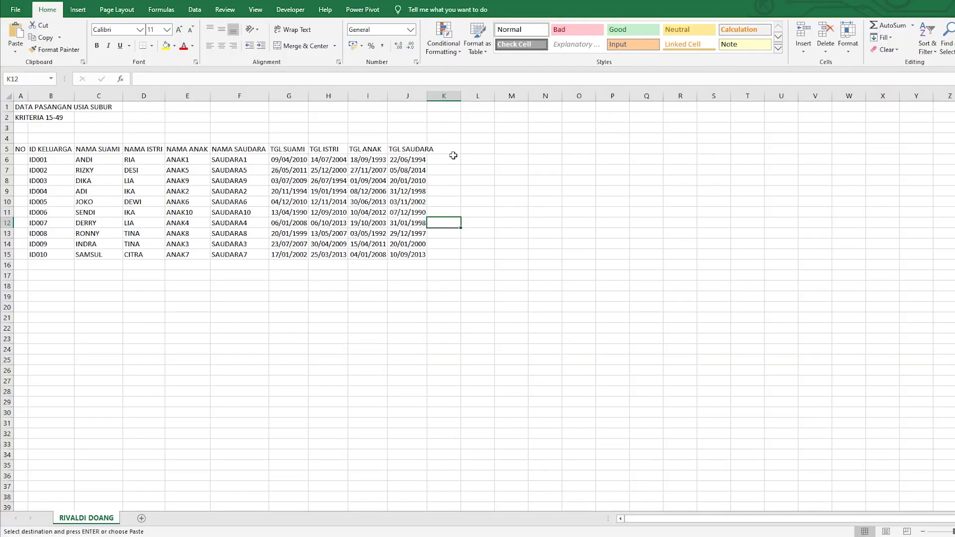
drag(428, 100, 437, 99)
click(544, 182)
Step: Add the column headers UMUR SUAMI in cell K5 and UMUR ISTRI in cell L5
click(466, 151)
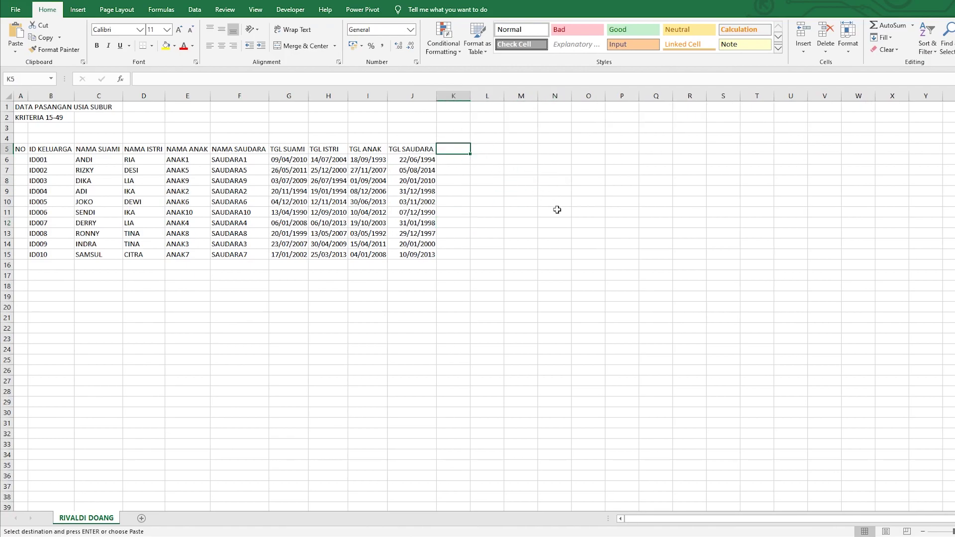
text(UMUR)
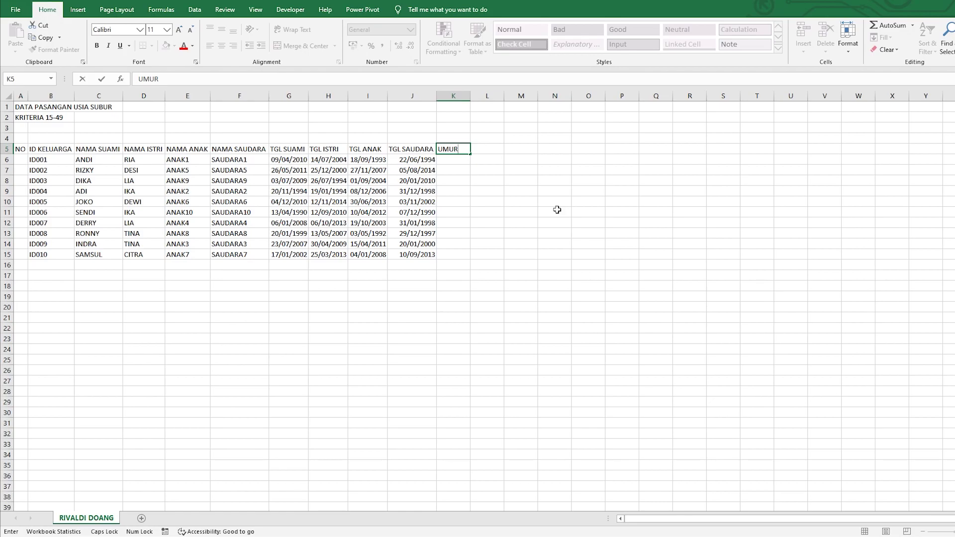
key(BackSpace)
key(BackSpace)
key(BackSpace)
text(MUR SUAMI)
key(Tab)
text(UMUR ISTRI)
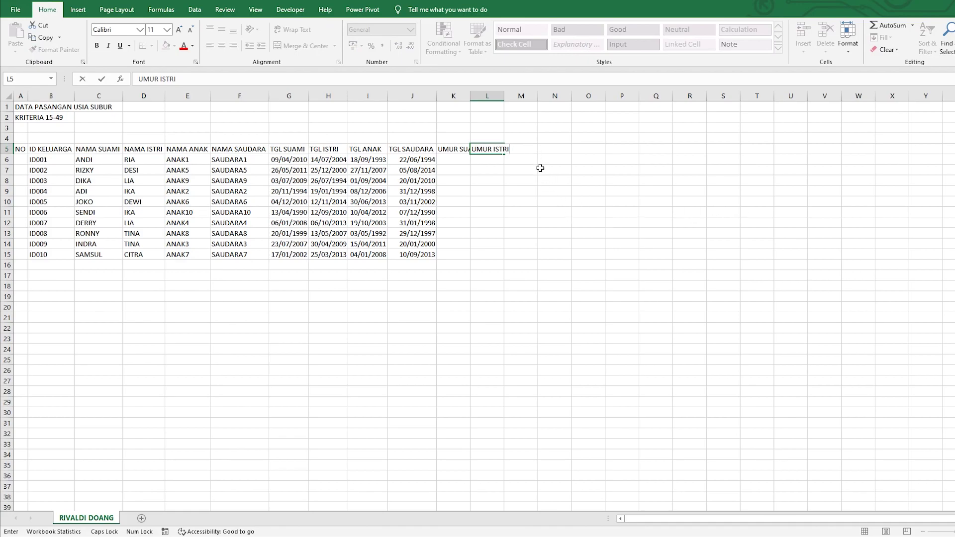
key(Return)
Step: Enter the header UMUR ISTRI in cell M5 and UMUR SAUDARA in cell N5
click(525, 152)
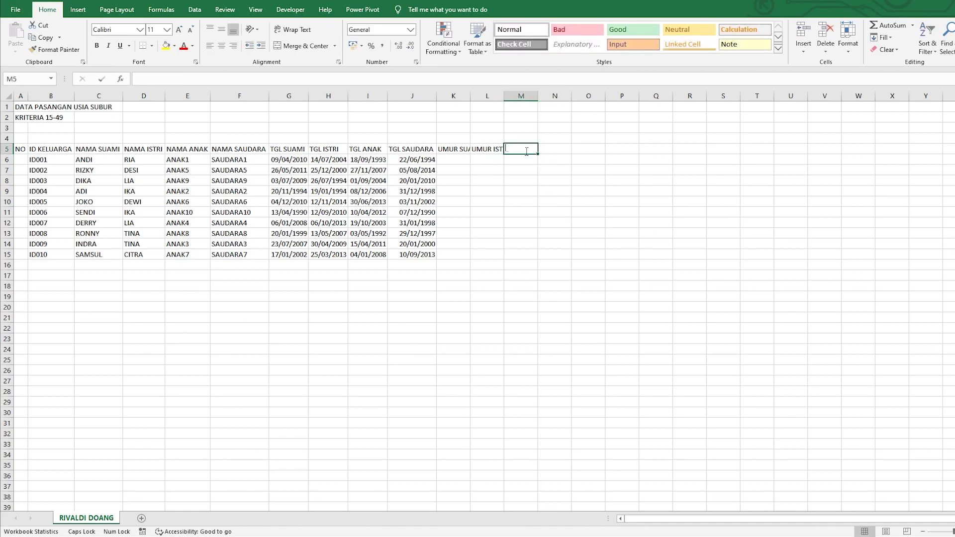
text(UMUR ISTRI)
key(Tab)
text(UMUR SAUDARA)
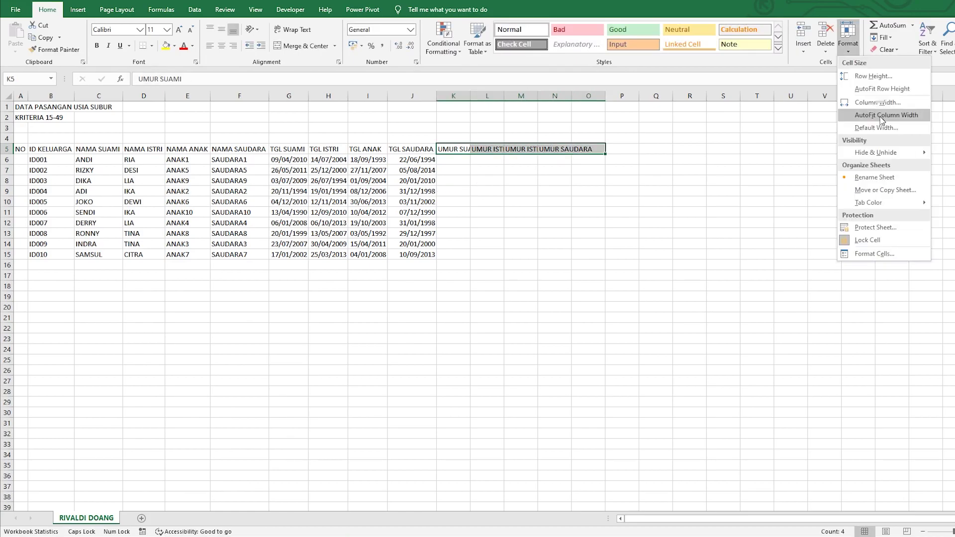
Step: AutoFit the column widths for K5:O5 and correct the header in M5 to UMUR ANAK
click(882, 116)
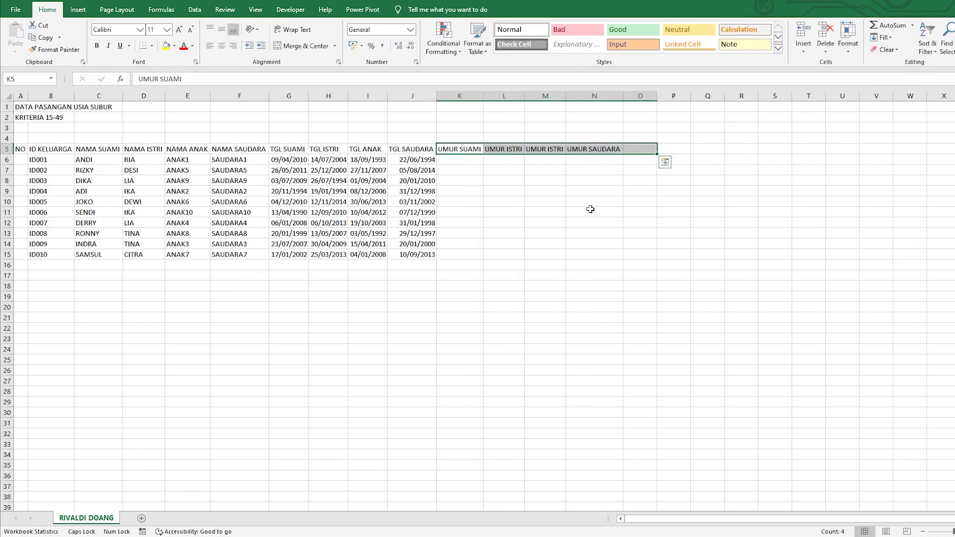
click(558, 200)
click(553, 149)
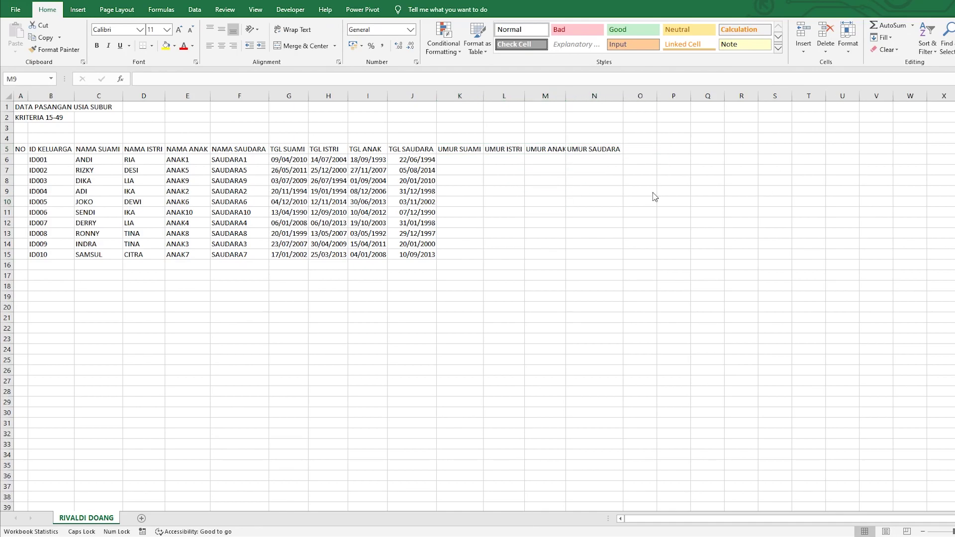
Step: Calculate the husband's age in K6 with =INT((TODAY()-G6)/365) and fill the formula down to K15
click(468, 160)
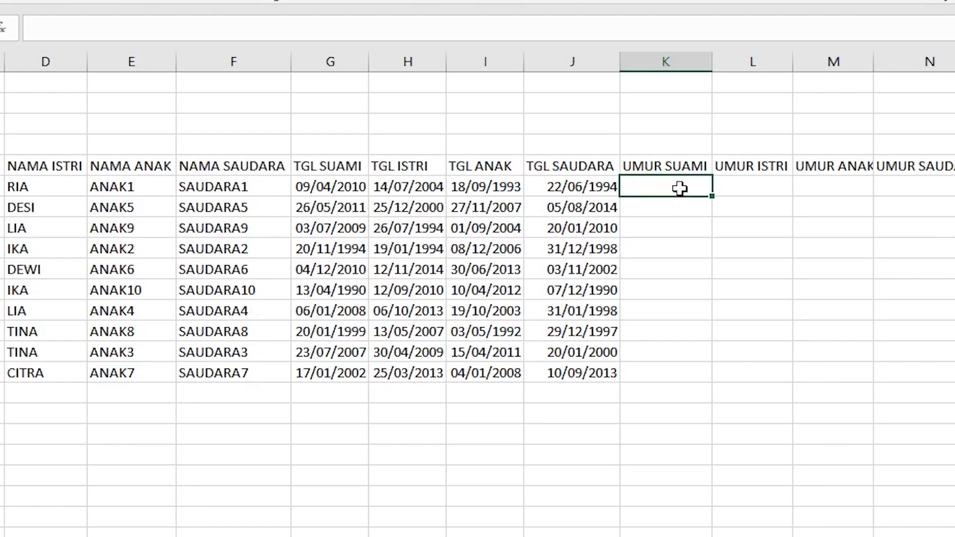
text(=INT)
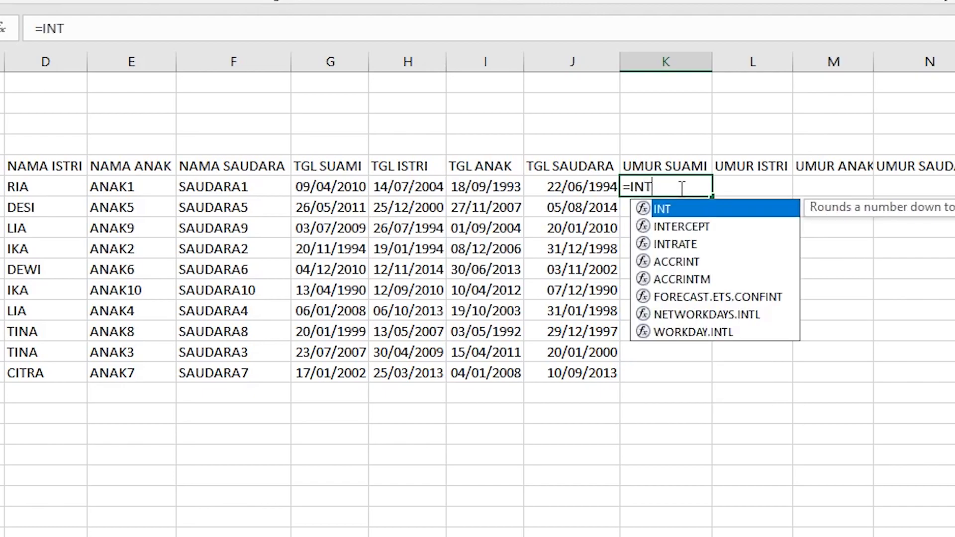
text(((TODAY)
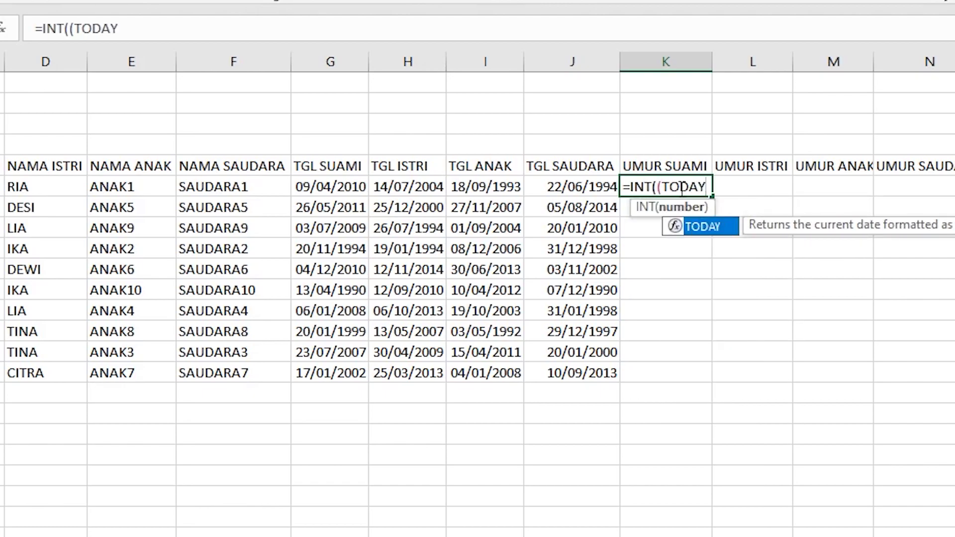
text(()-)
click(349, 188)
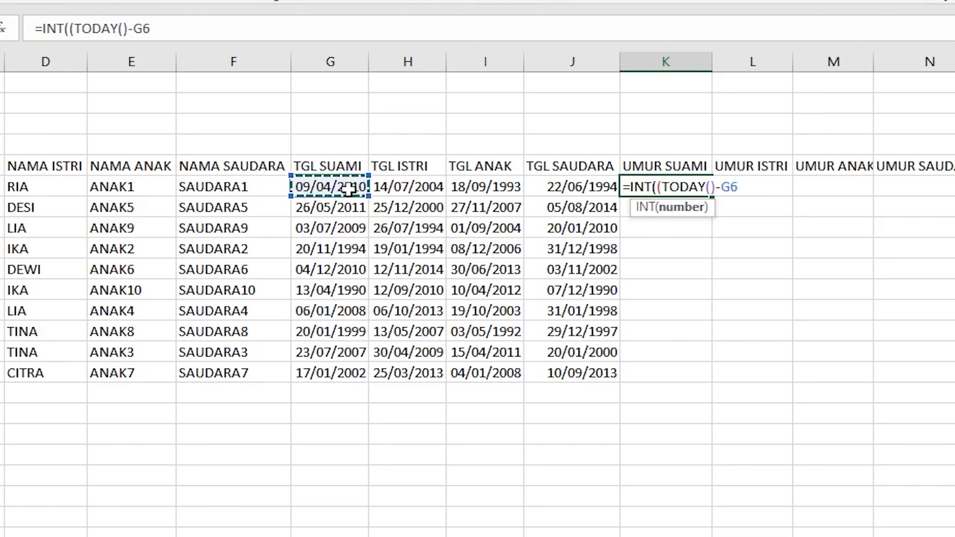
text()/365)
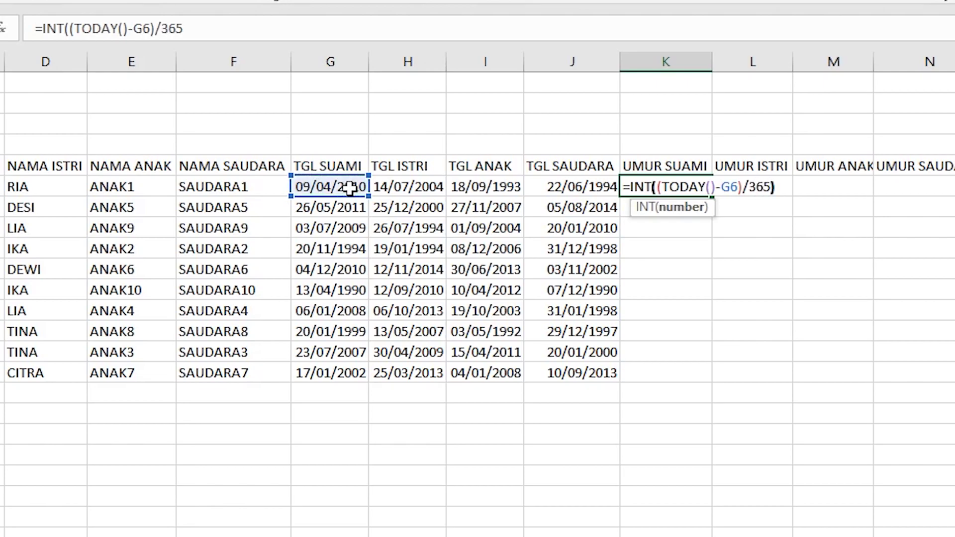
key(Return)
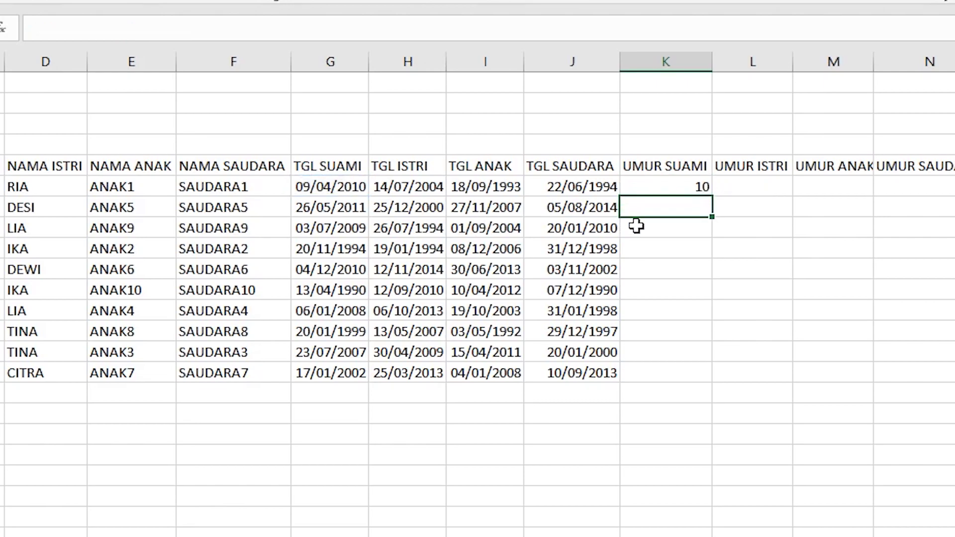
click(686, 186)
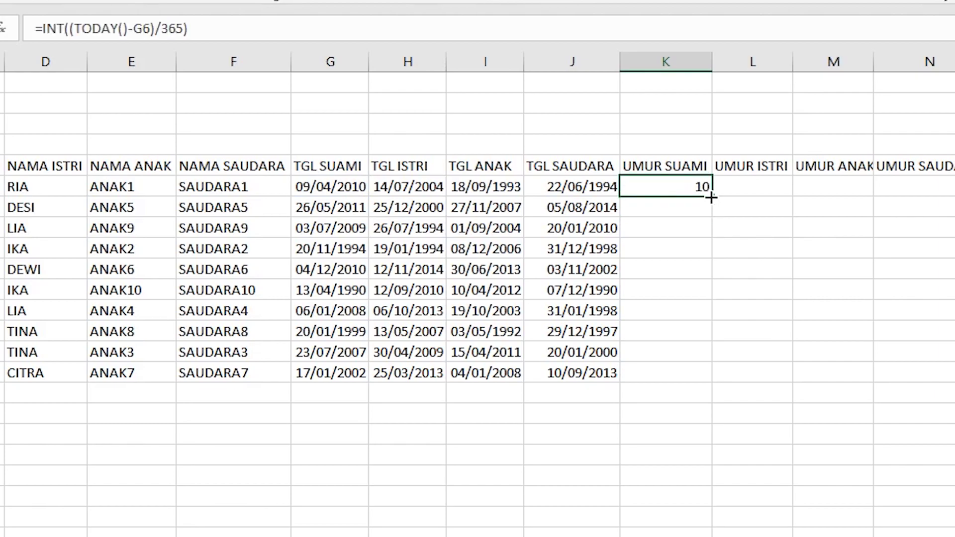
double_click(712, 197)
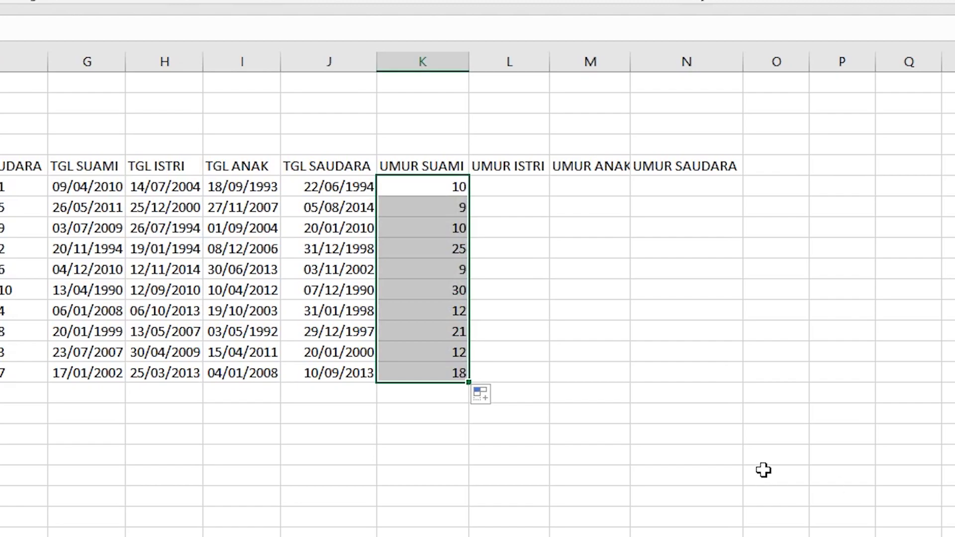
Step: Copy the age formula from K6 across to N6 and fill L6:N6 down to row 15
click(455, 188)
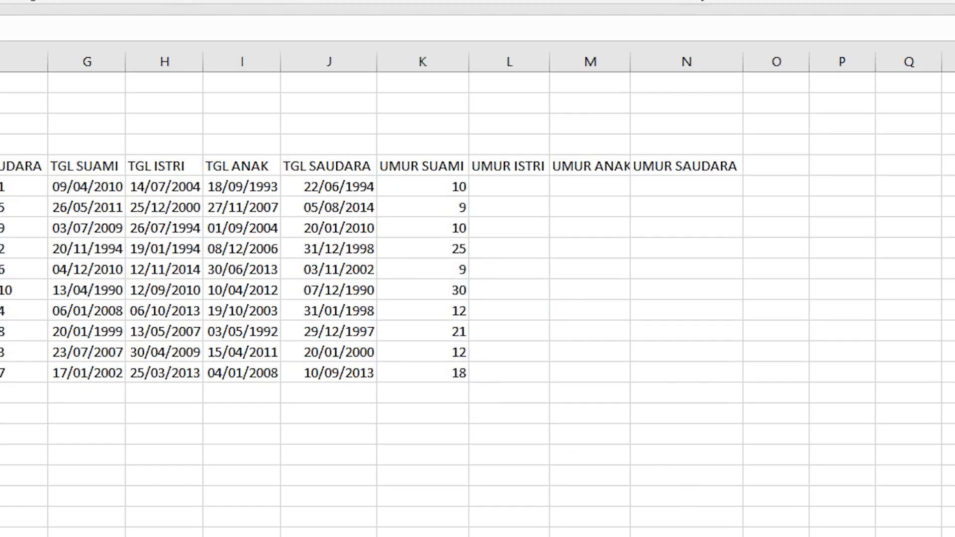
drag(468, 197, 744, 198)
click(687, 188)
drag(515, 188, 689, 188)
drag(743, 197, 743, 377)
click(909, 310)
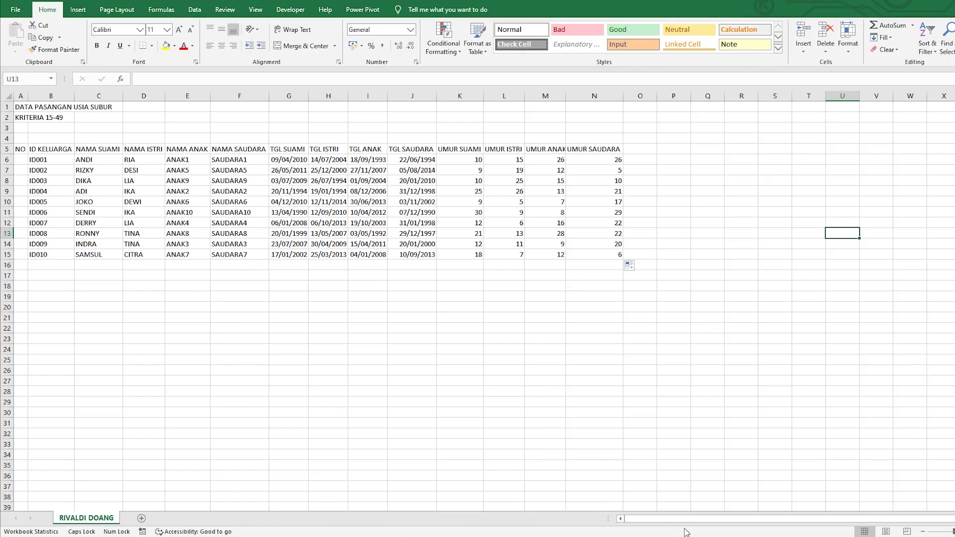
mouse_move(687, 520)
mouse_down()
mouse_move(702, 522)
mouse_move(670, 522)
mouse_up()
click(545, 401)
click(661, 167)
click(638, 150)
click(742, 259)
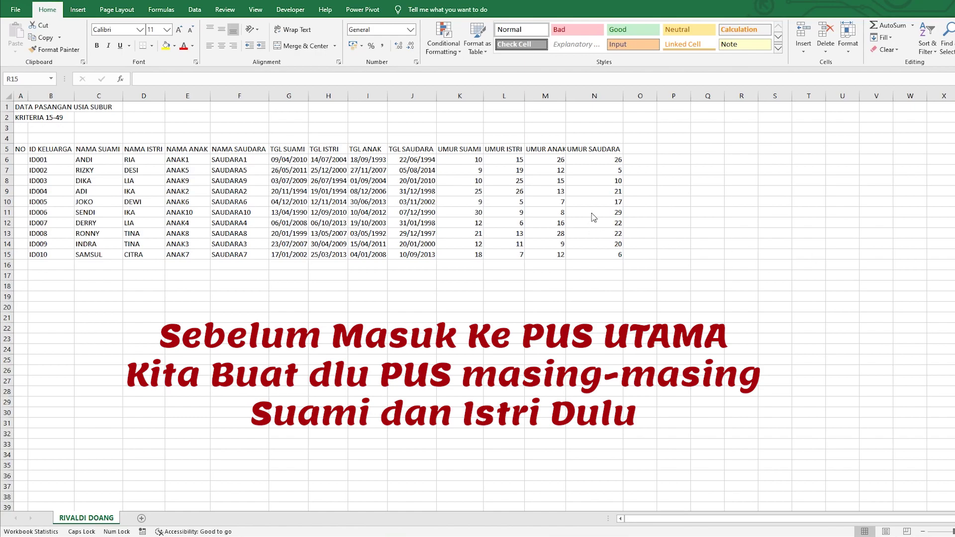
Step: Add the column headers STATUS1 in cell O5 and STATUS2 in cell P5
click(639, 149)
text(STATUS1)
key(Tab)
text(STATUS2)
key(Return)
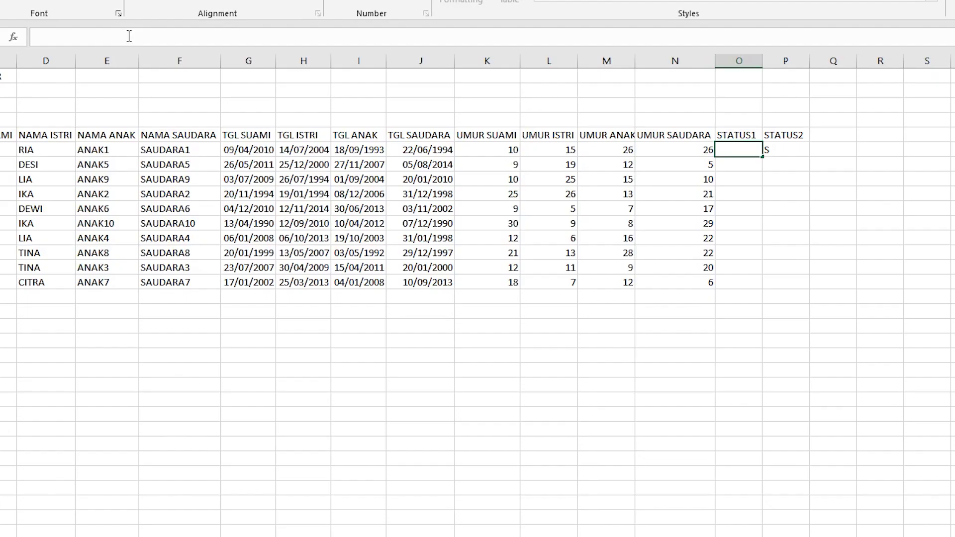
Step: Enter =IF(K6<=14;"T";IF(K6>=15;"S";IF(K6>=50;"T"))) in O6 to classify the husband's age
text(=IF()
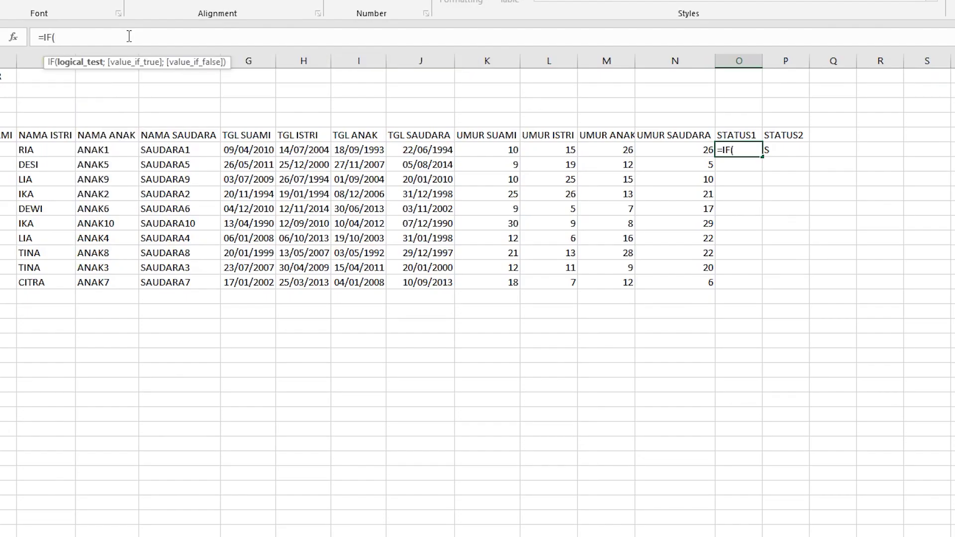
click(498, 150)
text(<=14;")
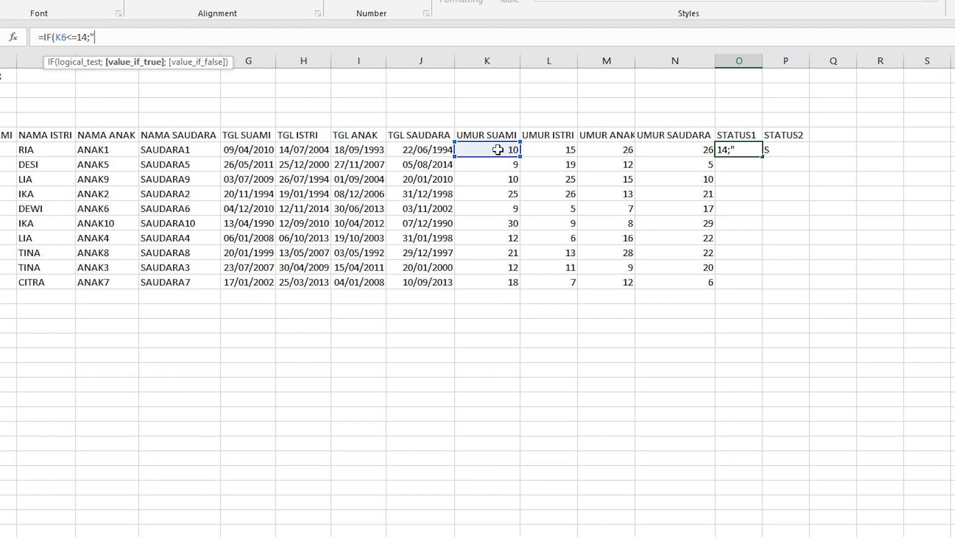
text(T";)
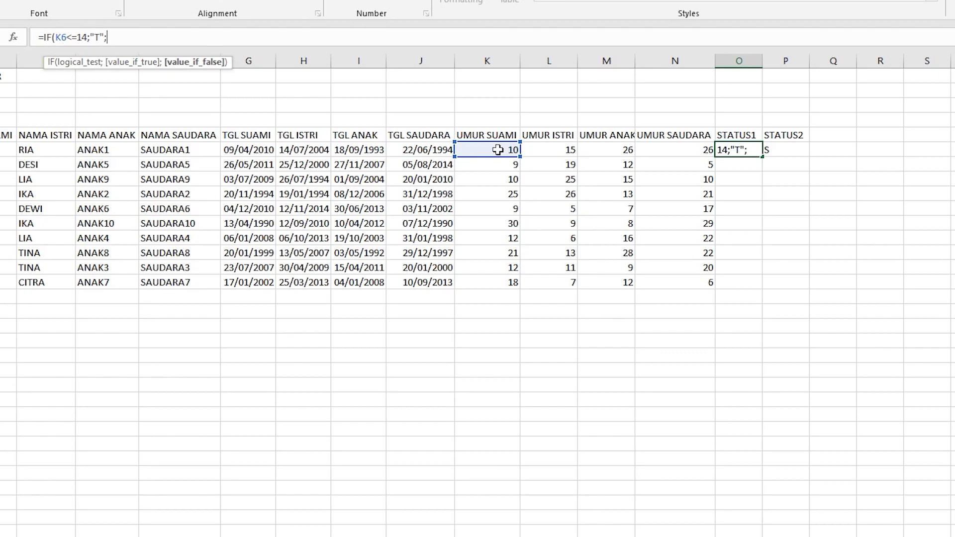
text(;IF()
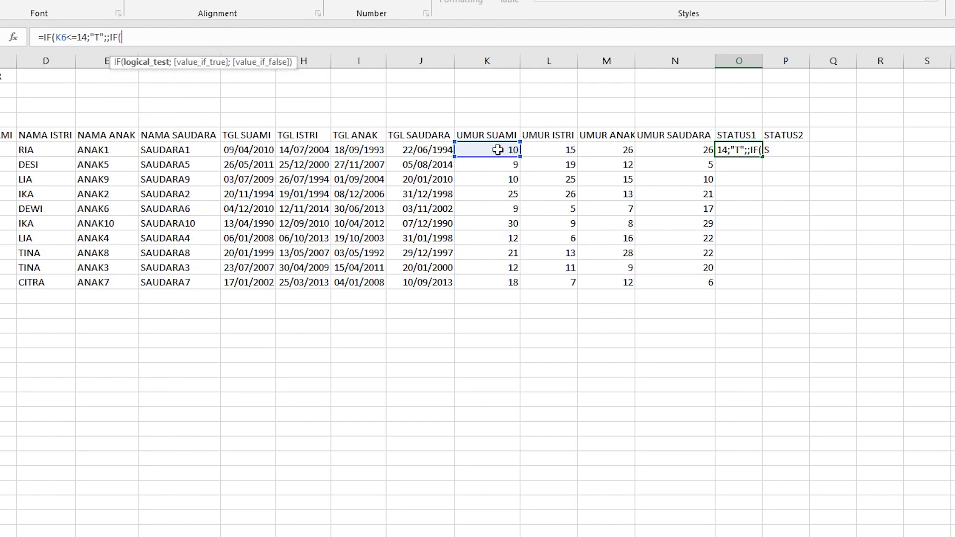
click(499, 149)
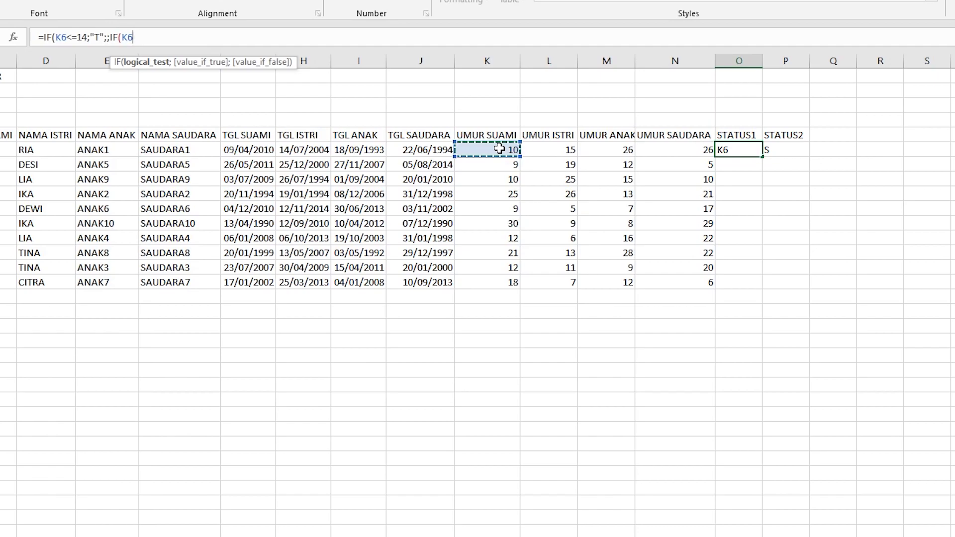
text(<)
key(BackSpace)
text(>=15)
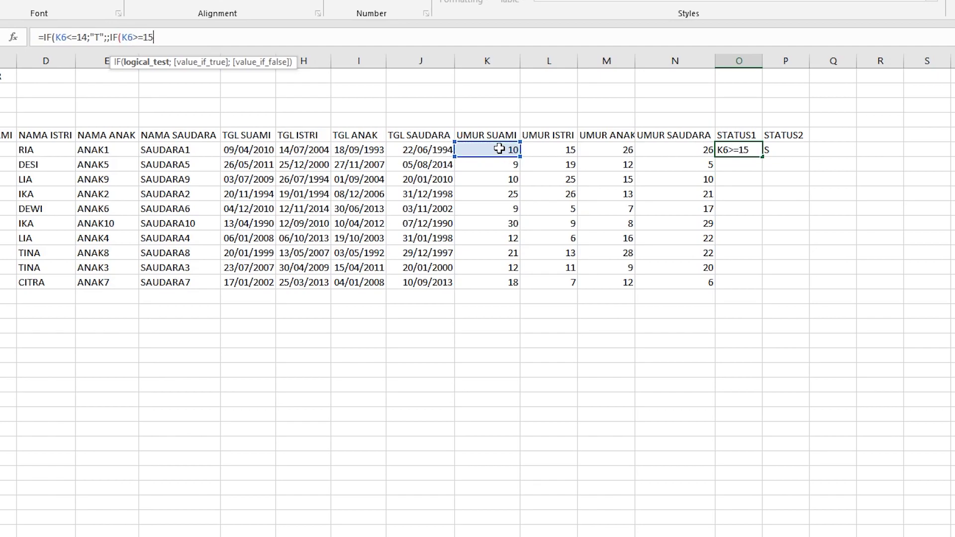
text(;")
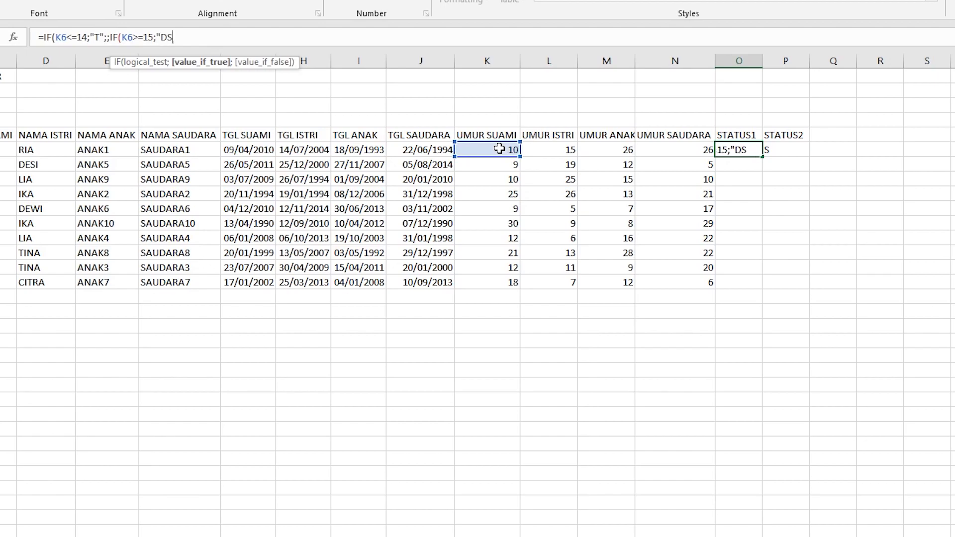
text(S";)
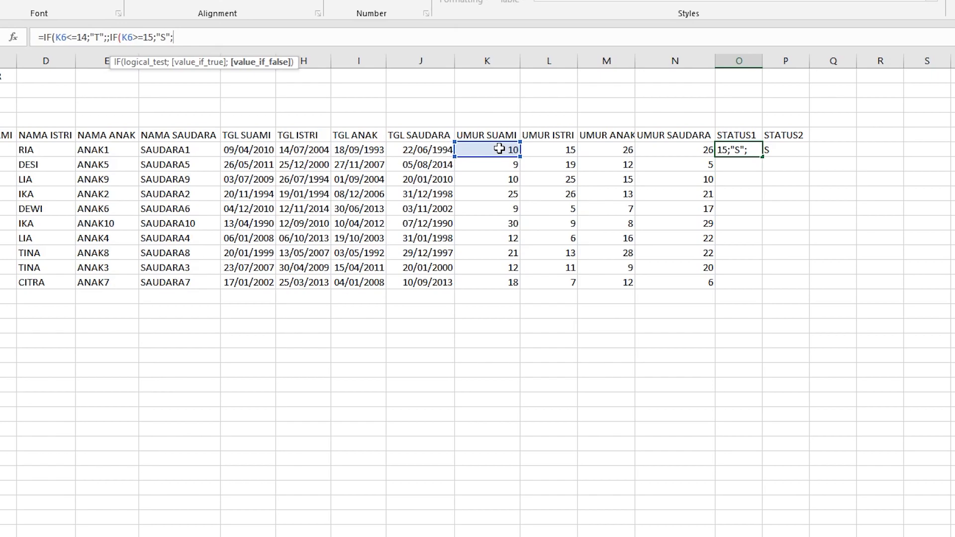
text(IF()
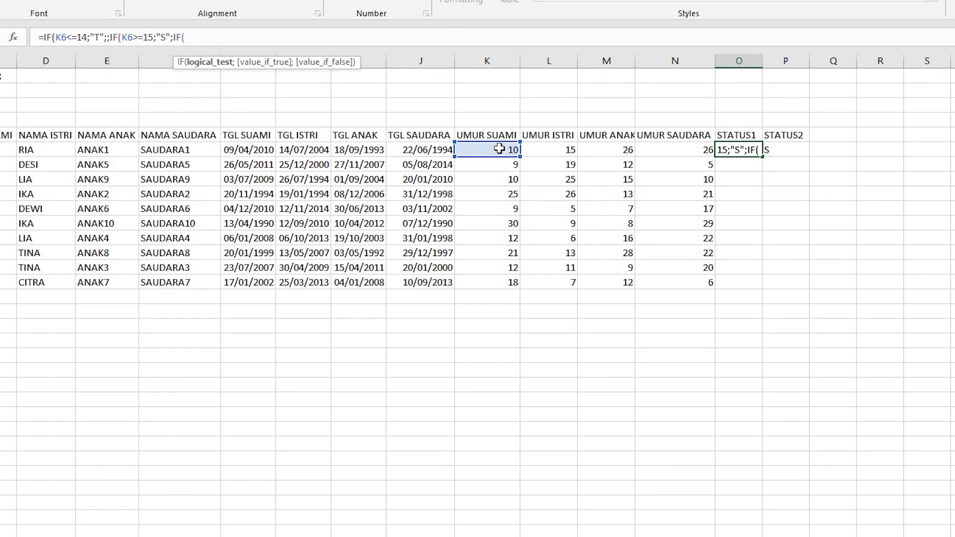
click(499, 149)
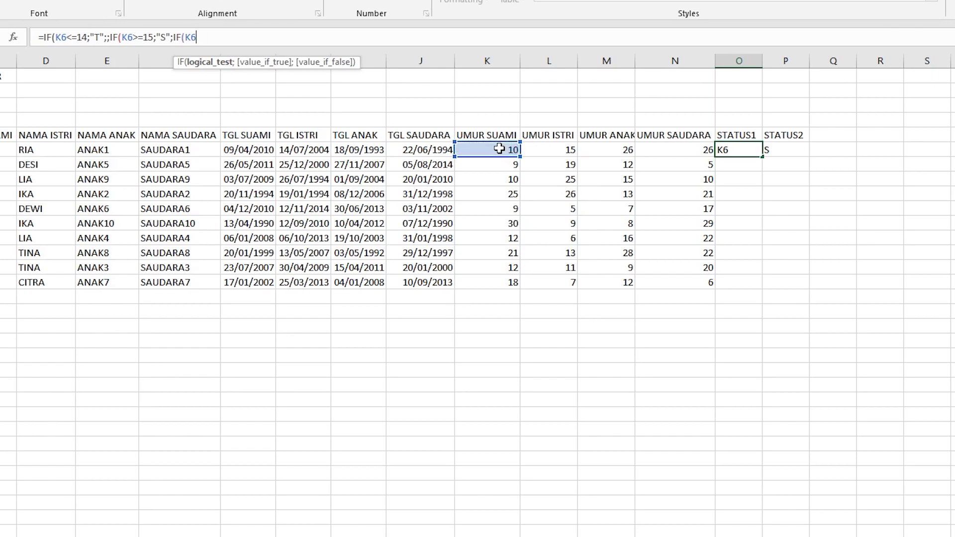
text(>=50;"T")
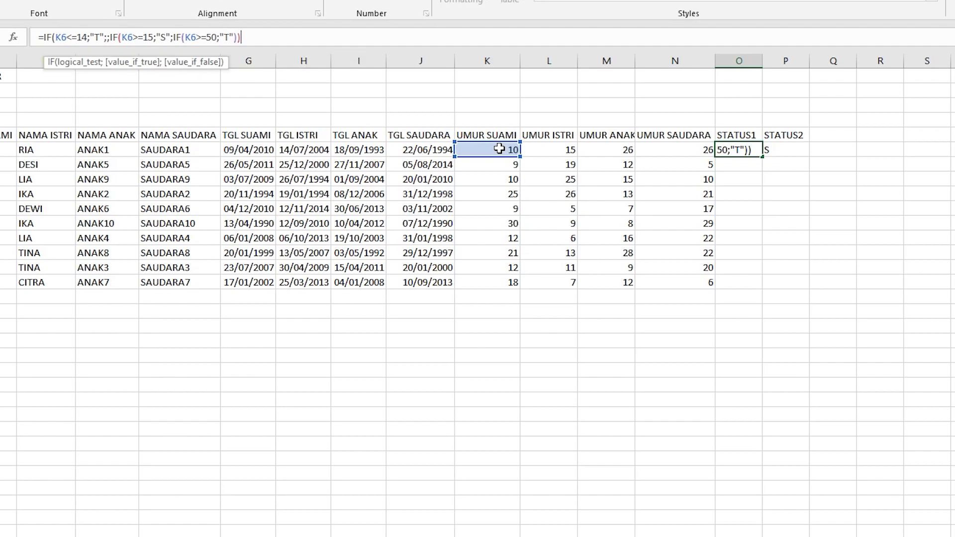
key(Return)
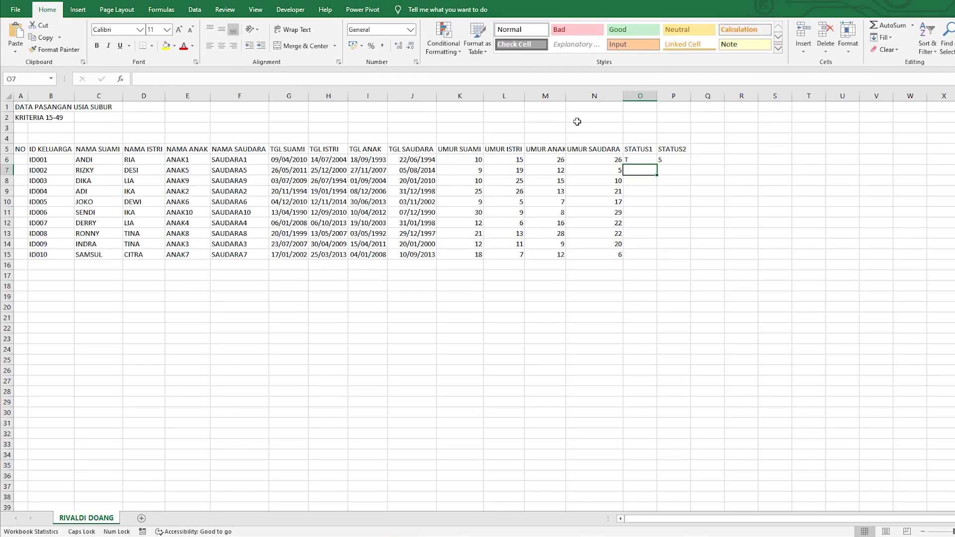
Step: Fill the STATUS1 formula from O6 down to O15
click(642, 160)
double_click(657, 165)
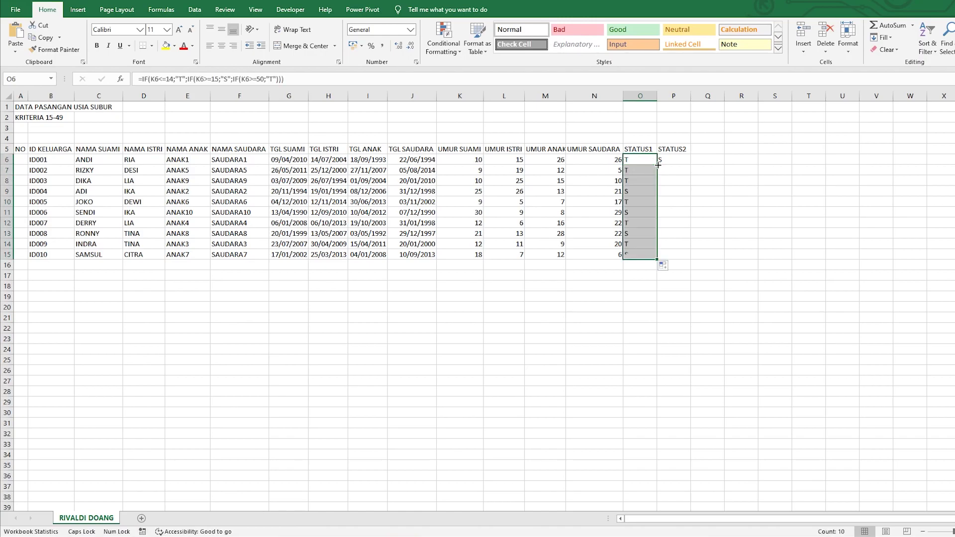
click(676, 167)
Step: Copy the status formula from O6 across to P6 and fill it down to P15
click(650, 161)
drag(660, 165, 691, 165)
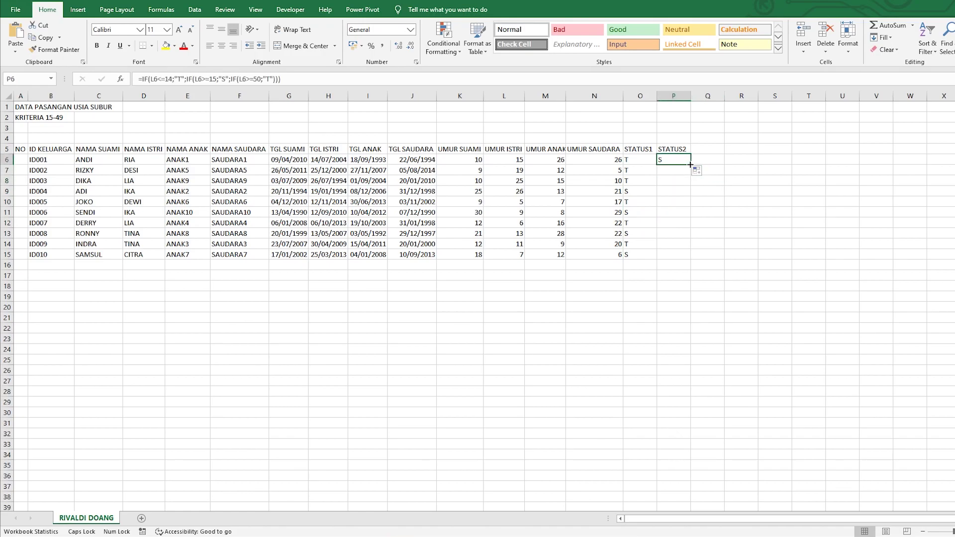
double_click(691, 165)
click(747, 178)
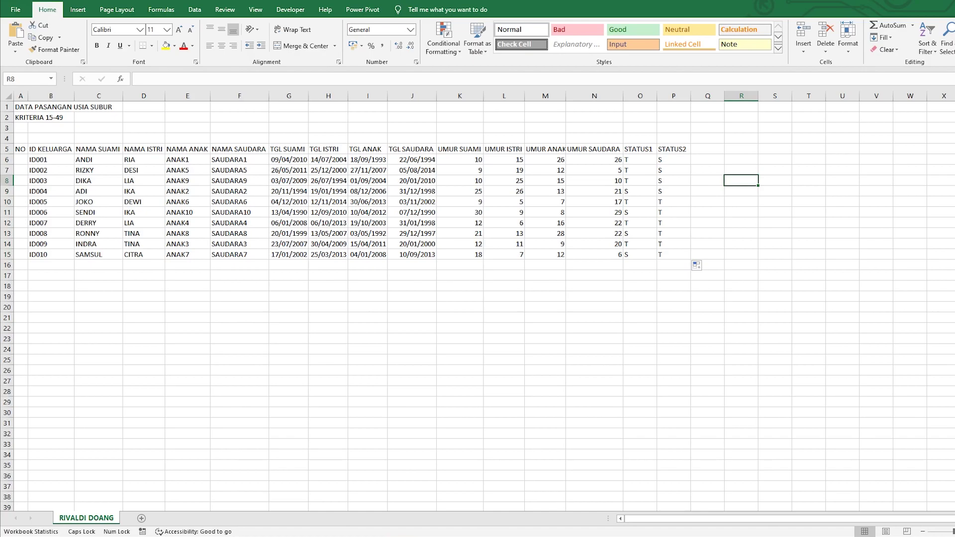
click(780, 267)
Step: Add the header PASANGAN USIA SUBUR in cell Q5 and widen column Q to fit the text
click(712, 154)
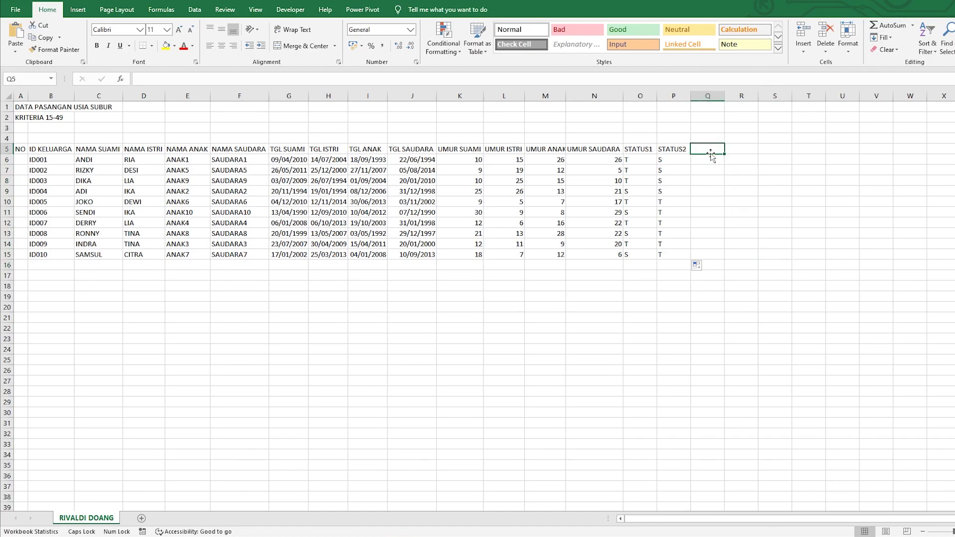
text(PASANGA)
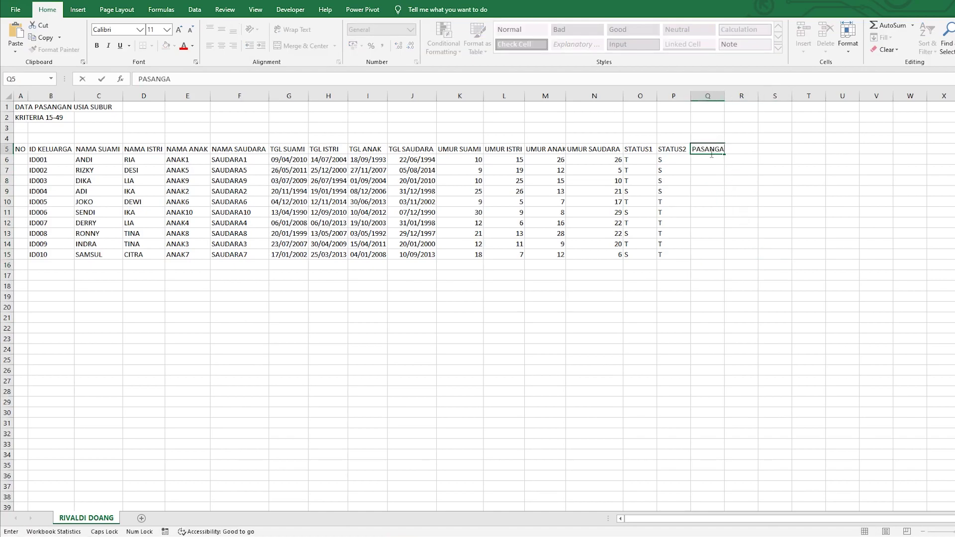
text(N USIA SUBUR)
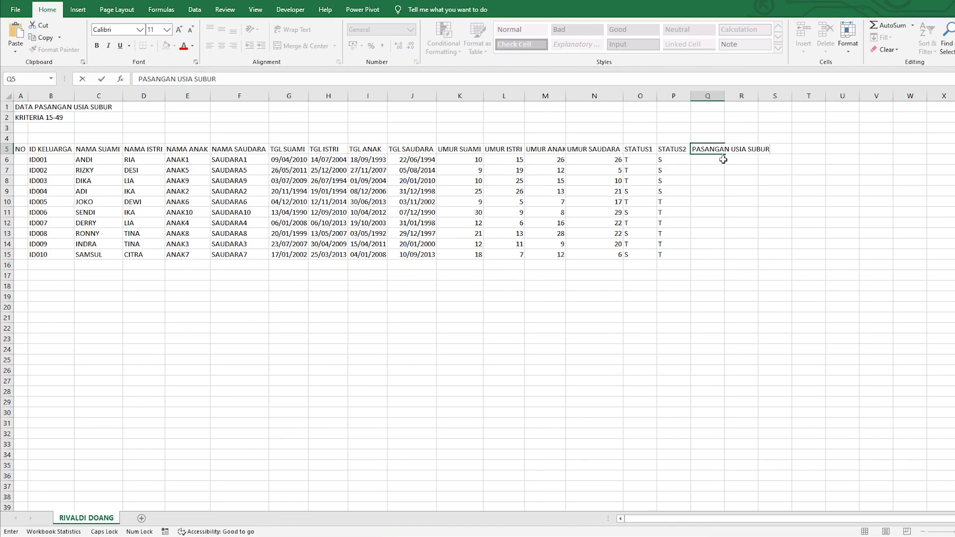
drag(746, 199, 746, 193)
drag(726, 98, 781, 98)
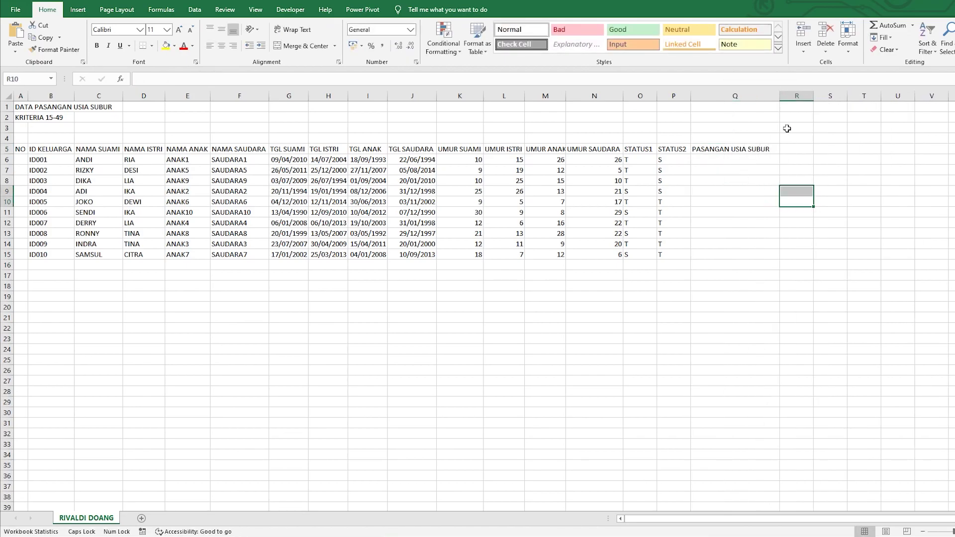
click(737, 161)
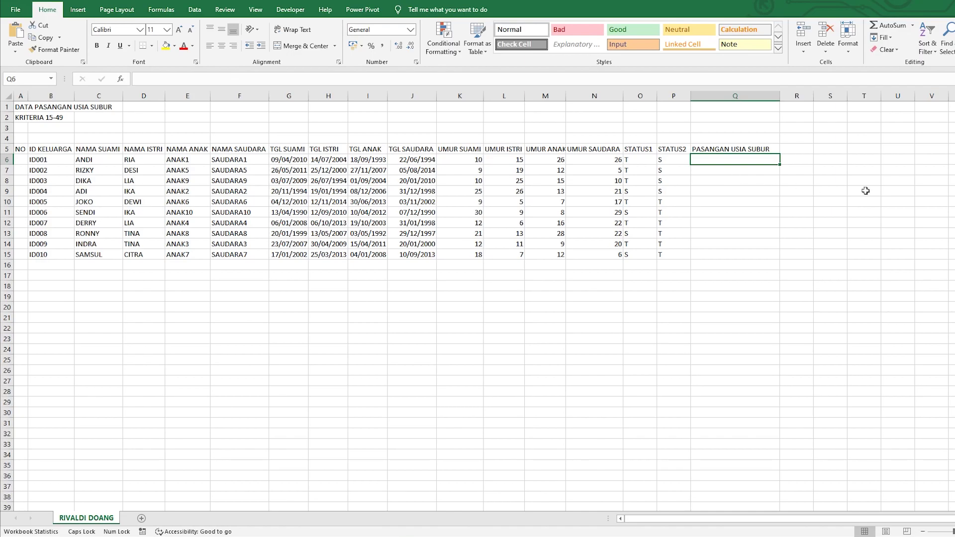
key(alt+Tab)
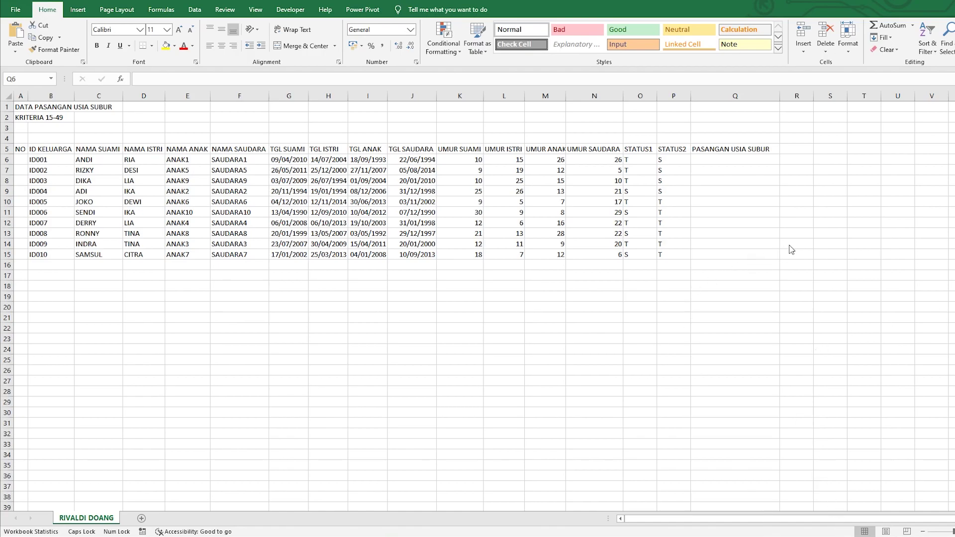
key(alt+Tab)
key(alt+Tab)
Step: Enter =IF(COUNTIF(O6:P6;"S")=2;"PUS";"TIDAK SUBUR") in Q6 to classify the couple from both status values
click(715, 160)
text(=)
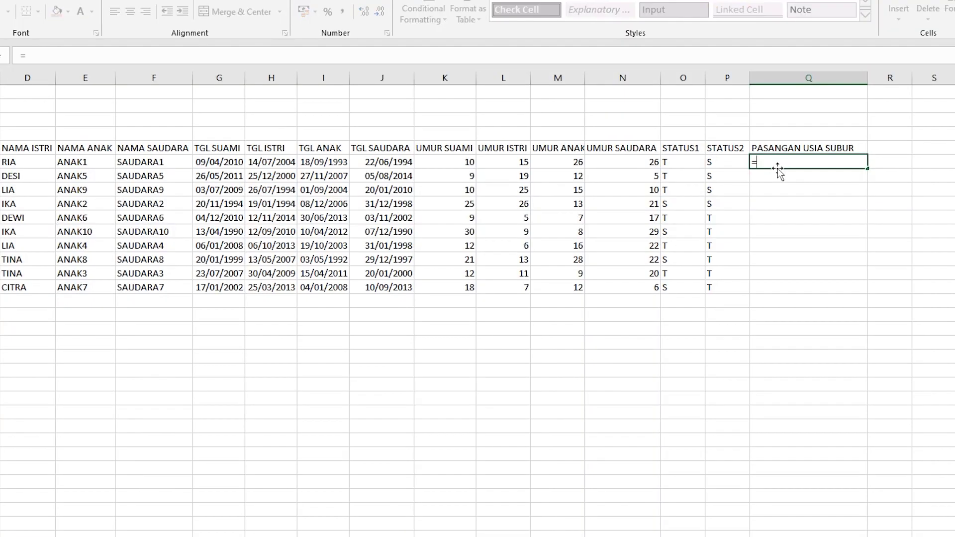
text(IF(COUNTIF)
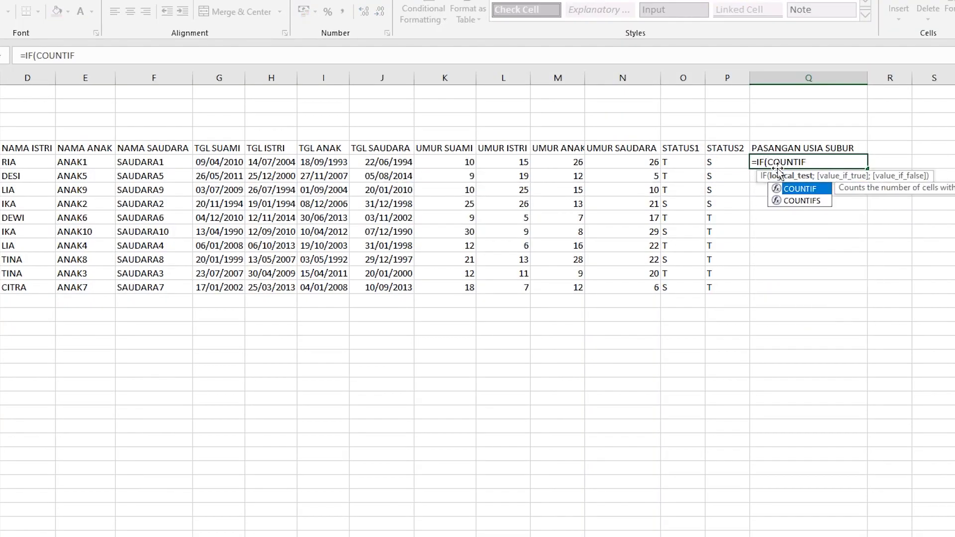
text(()
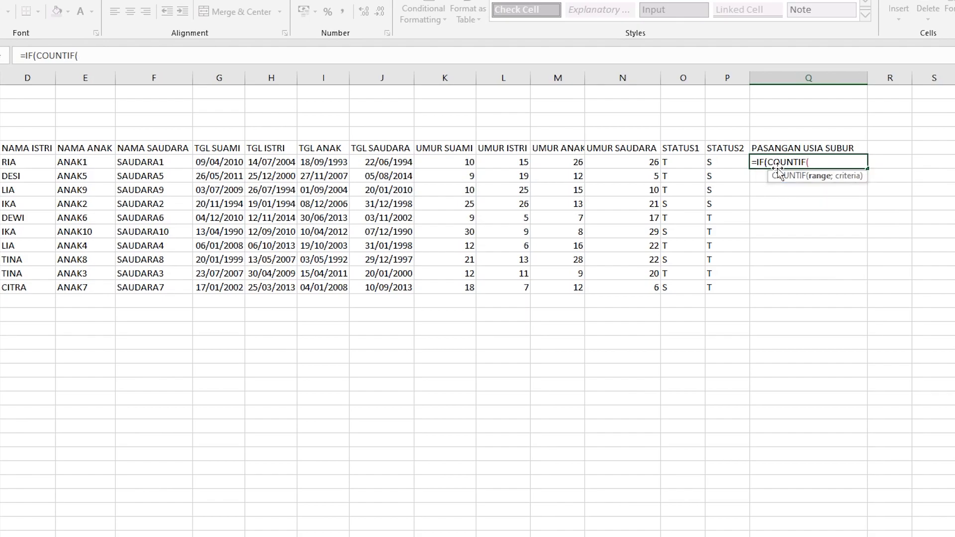
drag(679, 164, 709, 165)
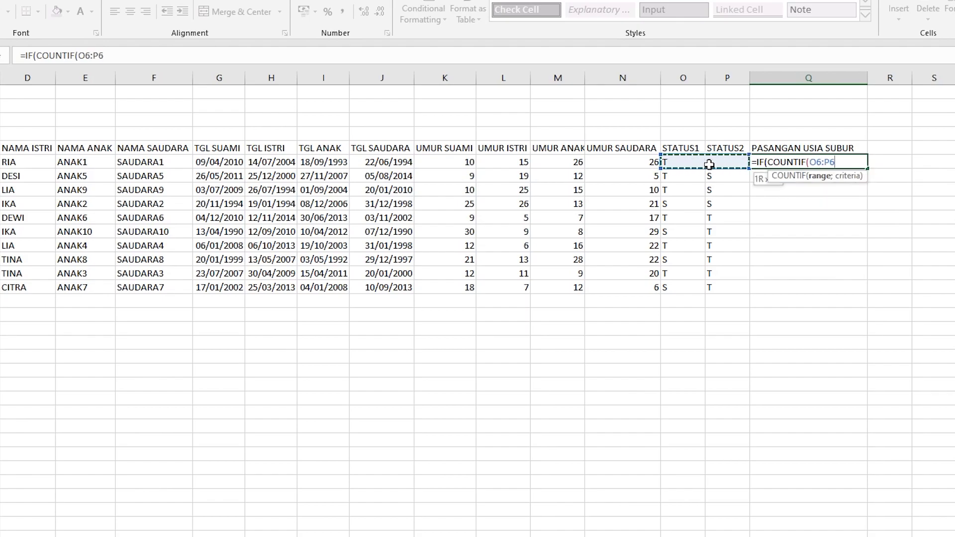
text(;)
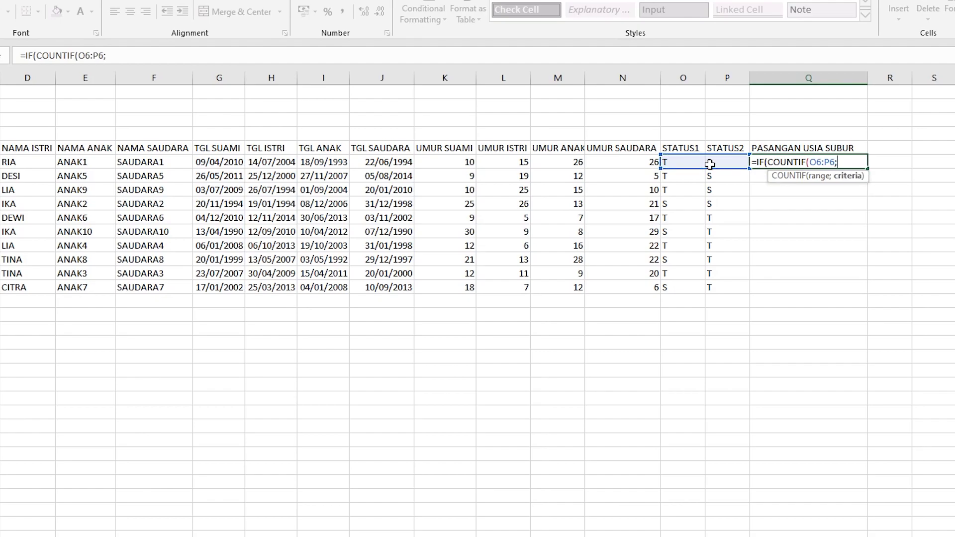
text("S"))
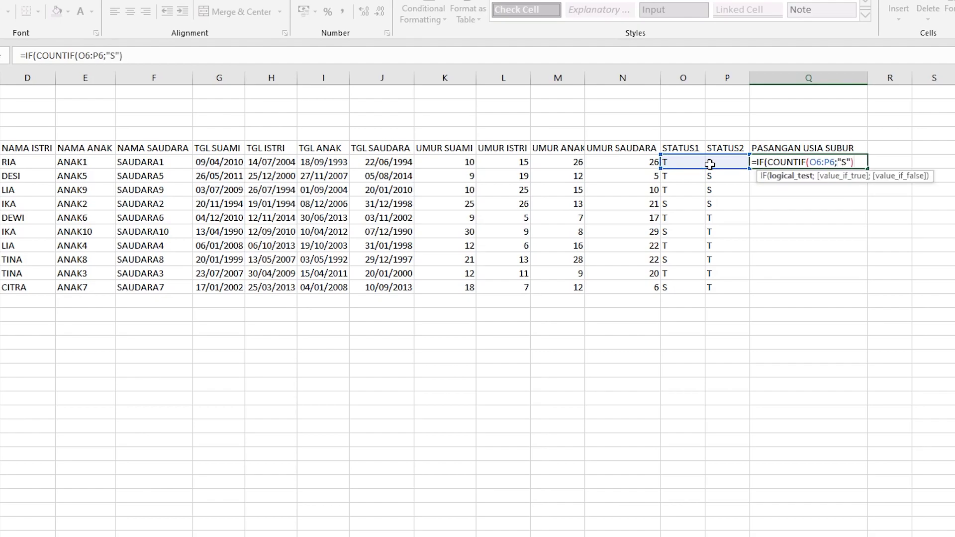
text(=2;)
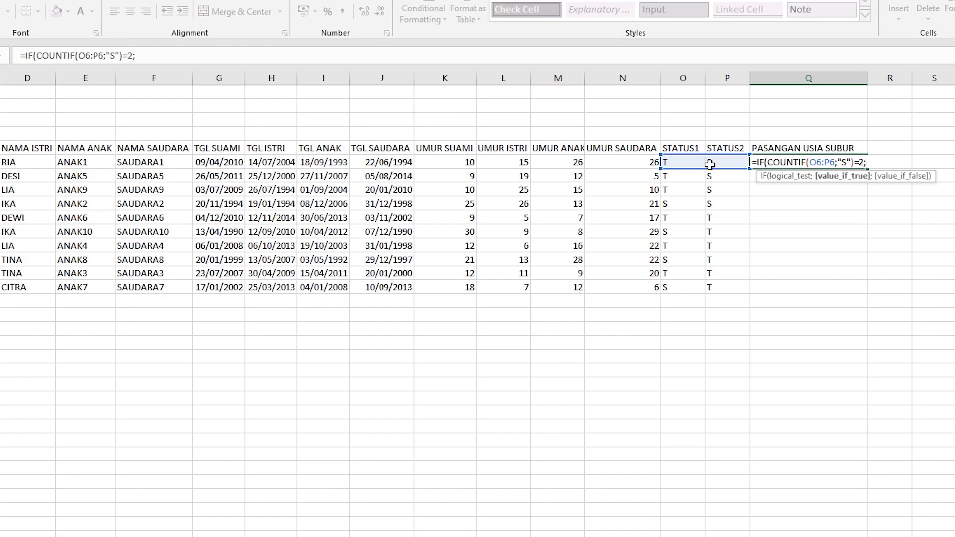
text("PUS";")
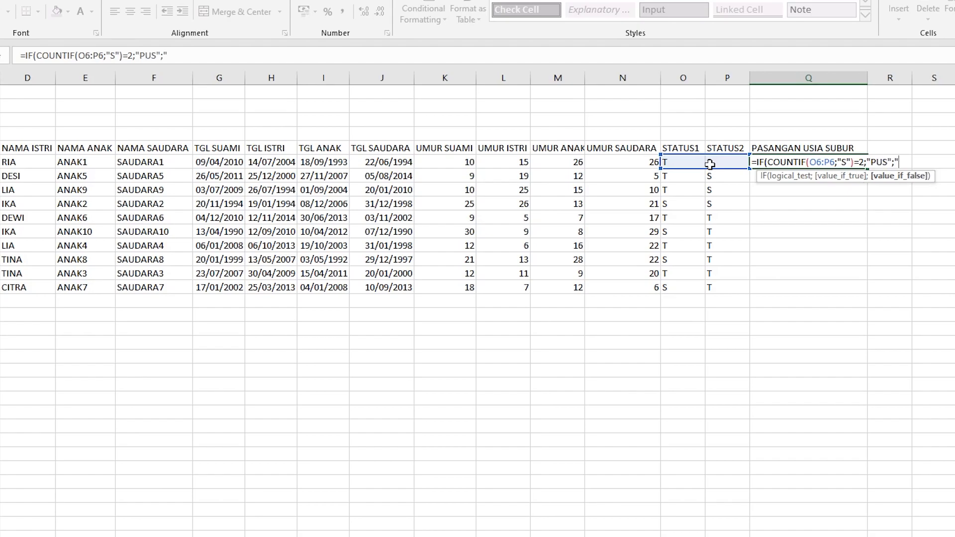
text(TIDAK SUBUR)
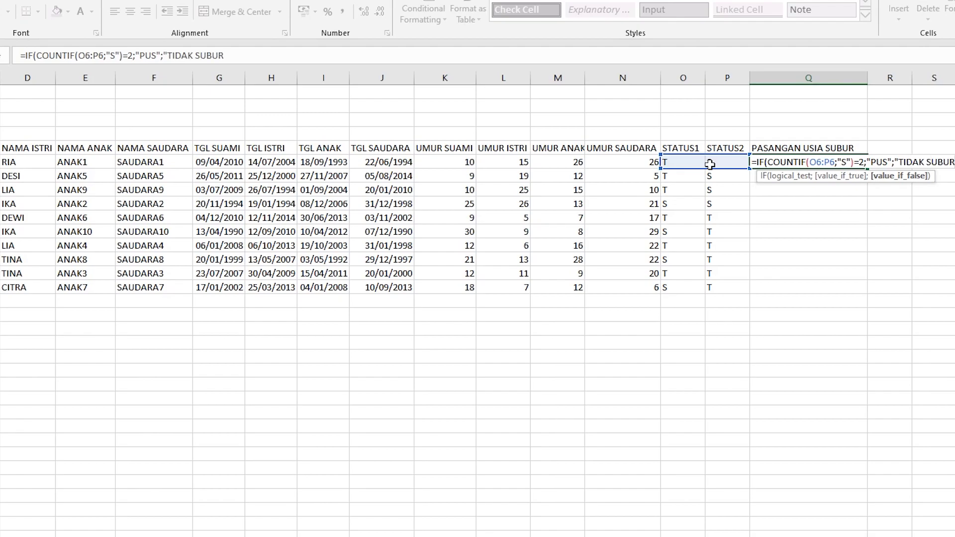
text("))
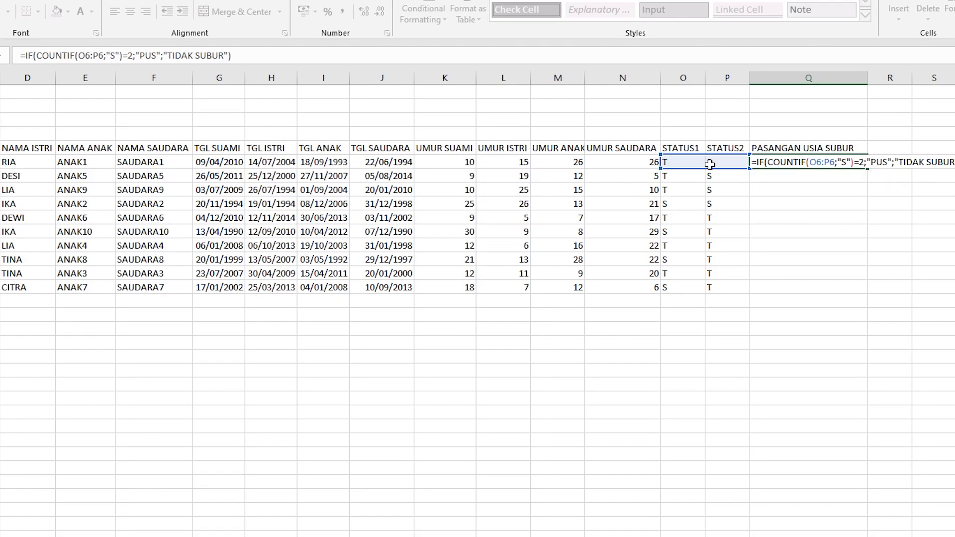
key(Return)
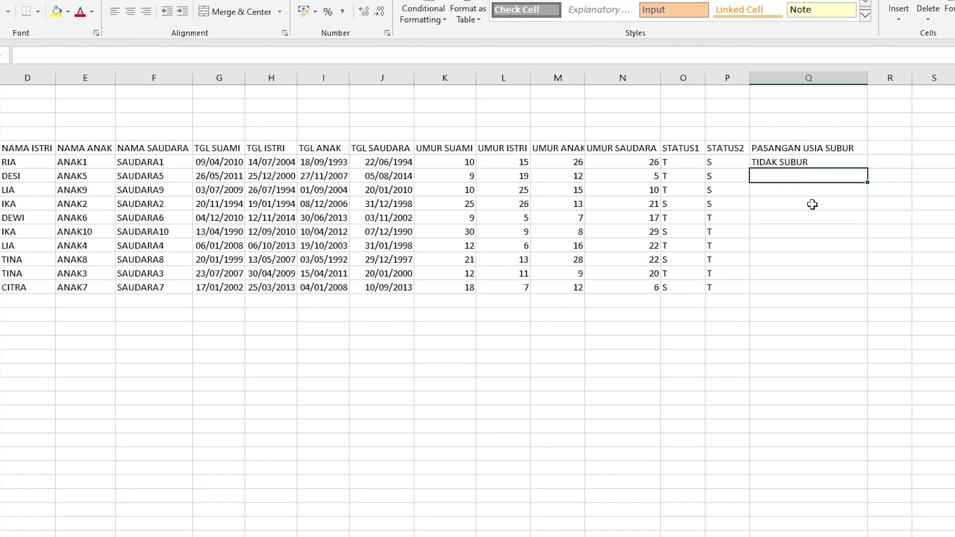
Step: Fill the PASANGAN USIA SUBUR formula from Q6 down to Q15 and deselect the range
click(809, 167)
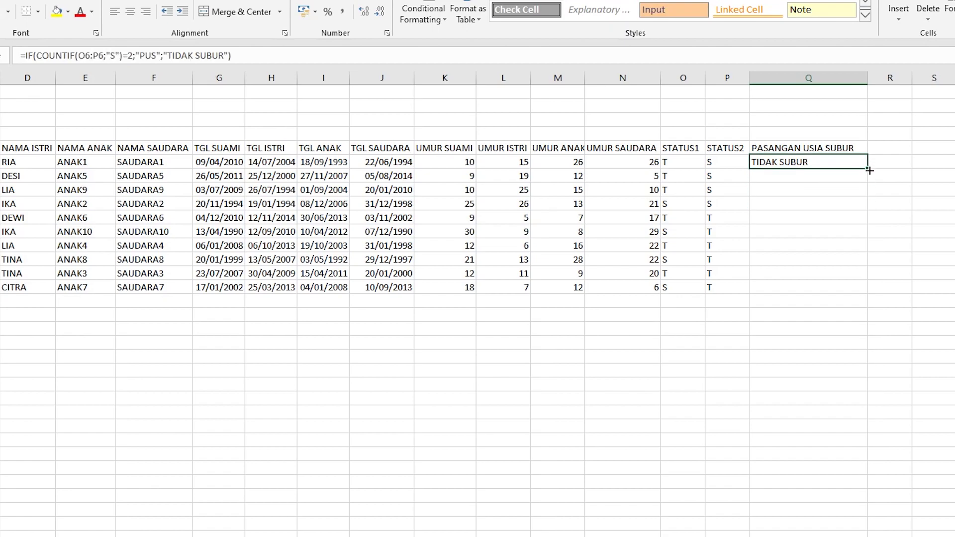
double_click(870, 170)
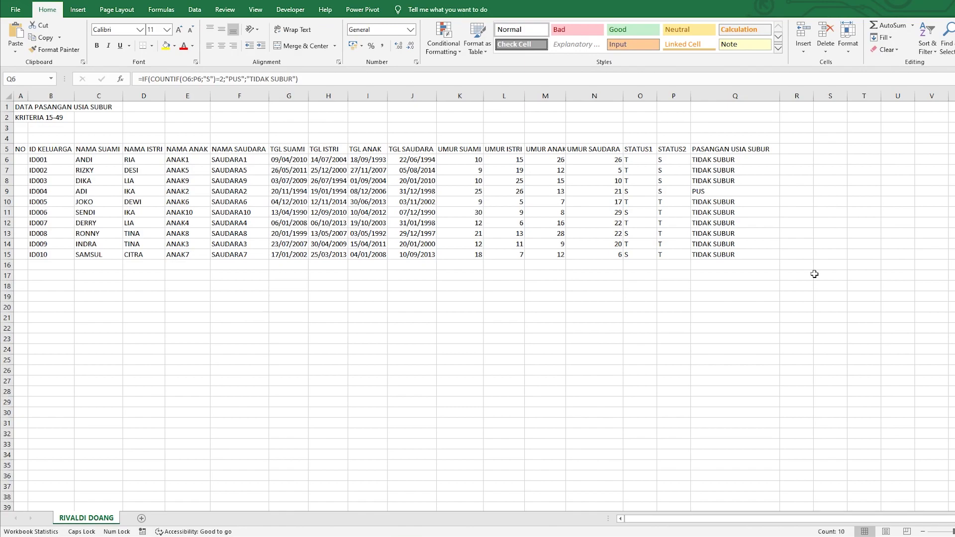
click(678, 329)
click(460, 338)
click(187, 317)
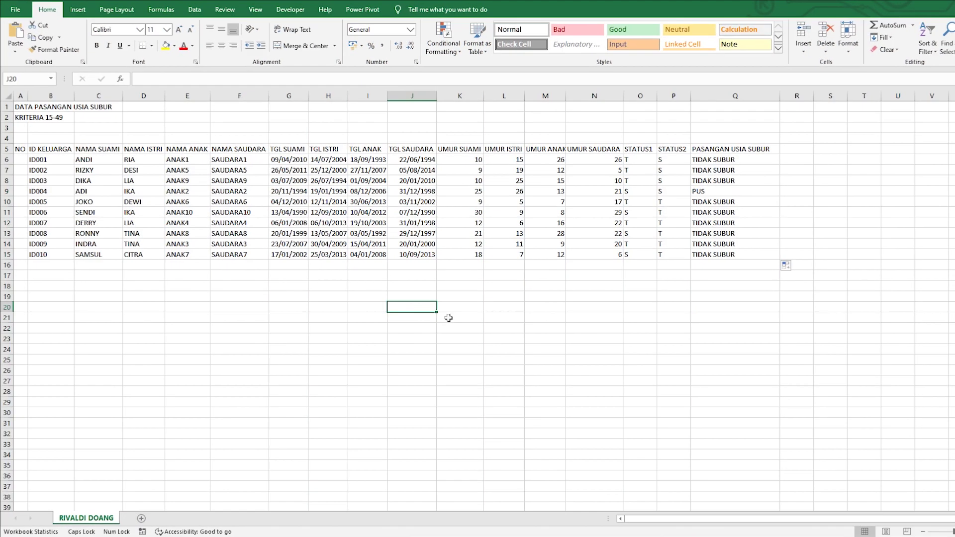
click(604, 329)
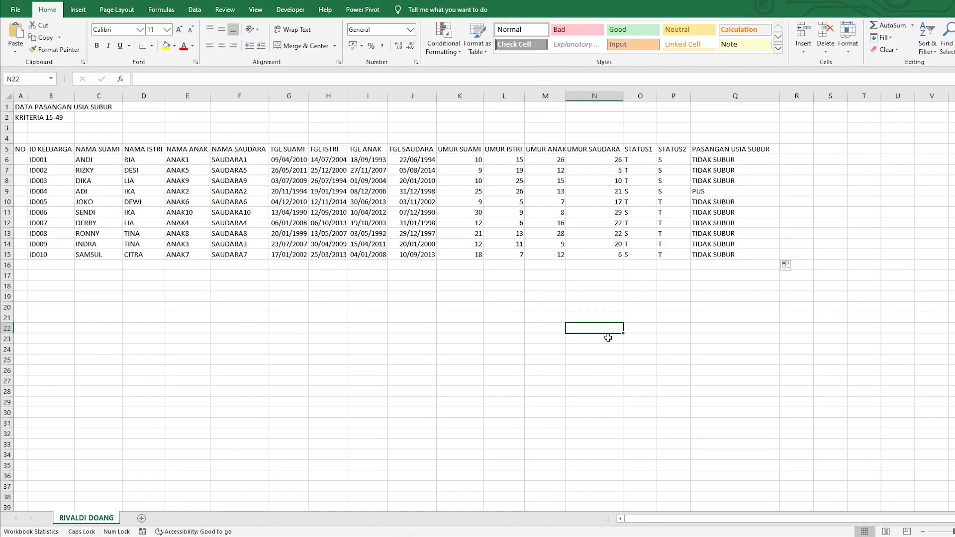
click(460, 349)
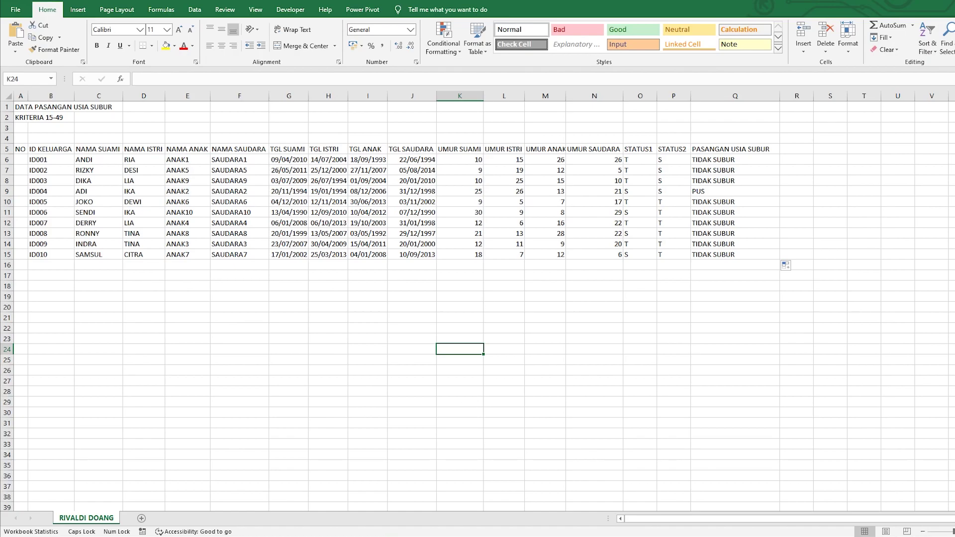
click(633, 370)
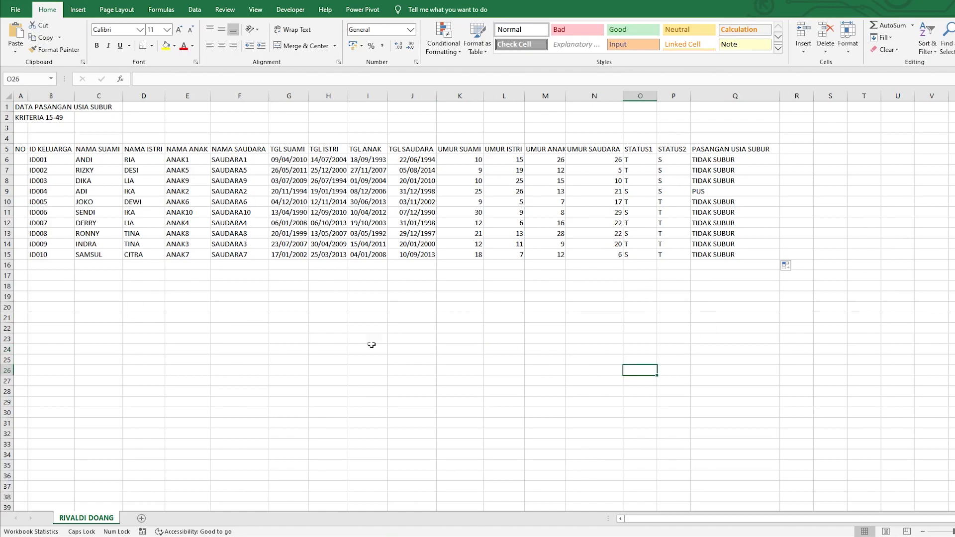
click(330, 350)
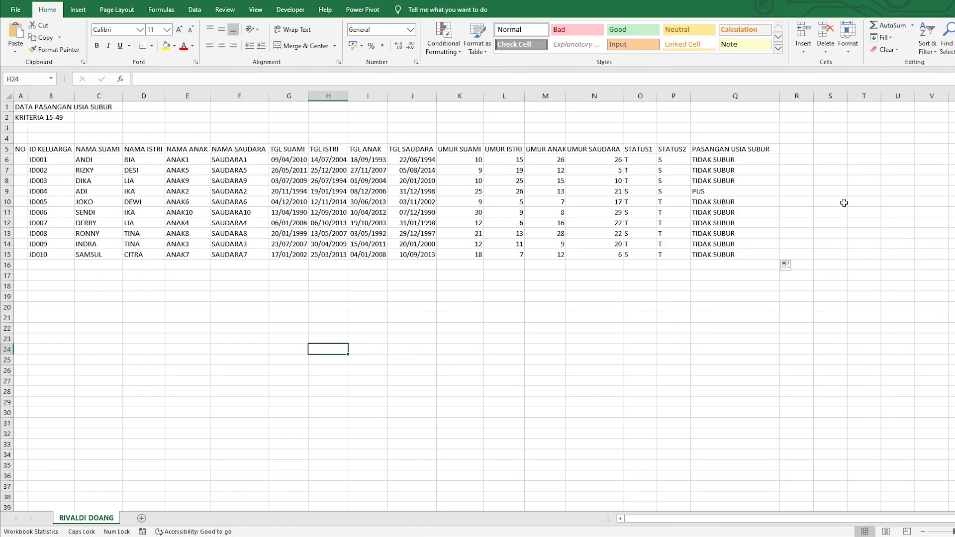
Step: Add the header GOLONGAN in cell R5
click(799, 148)
text(GOLONGAN)
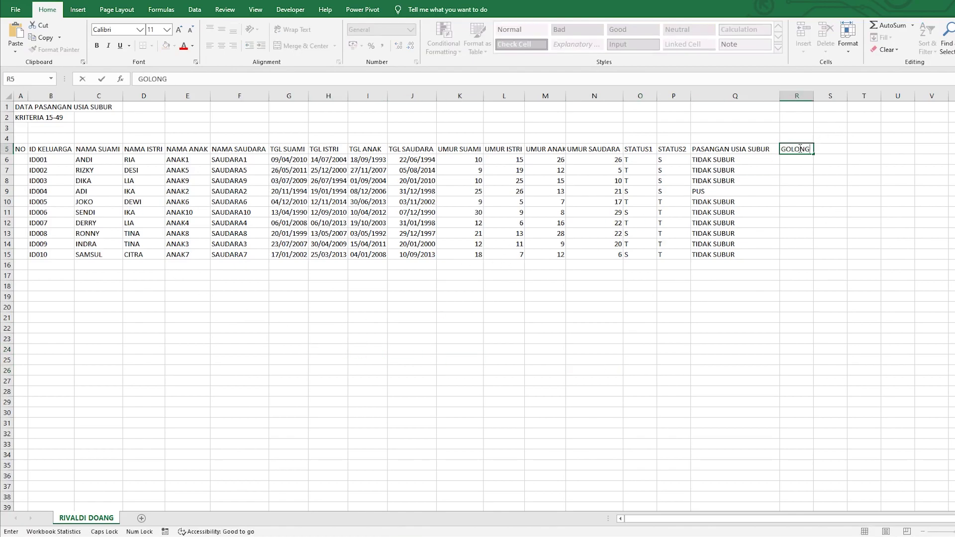
key(Return)
text(IA)
key(Return)
text(IIB)
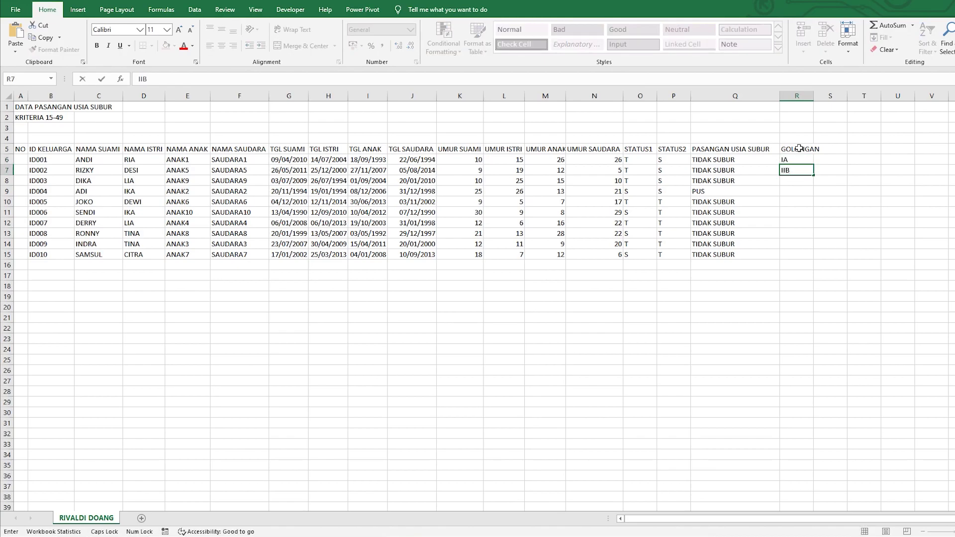
key(Return)
text(iv)
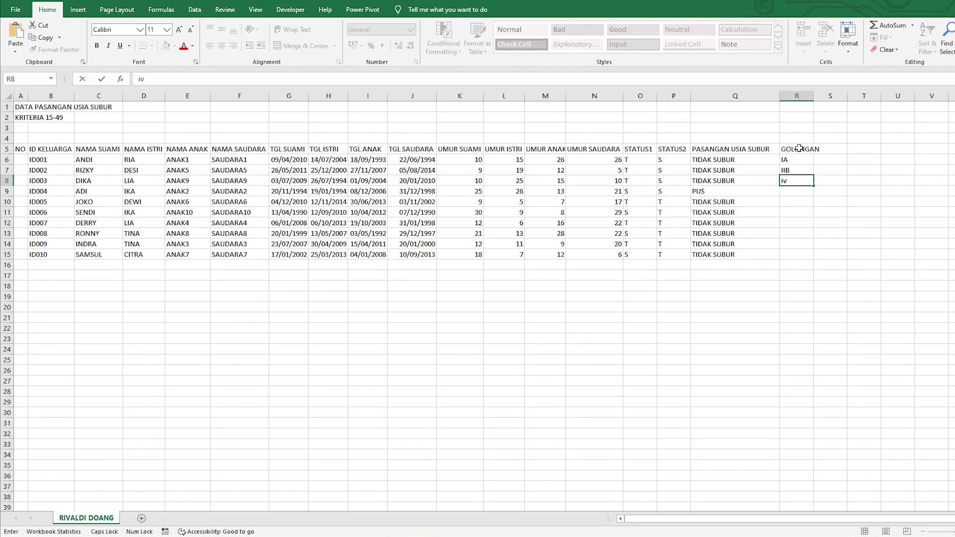
text(IVD)
key(Return)
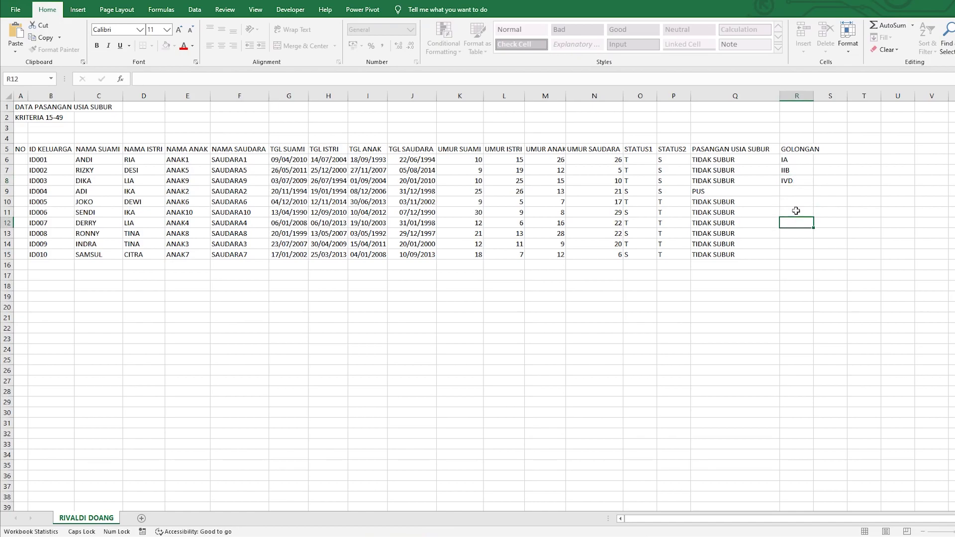
click(800, 181)
click(798, 209)
click(797, 182)
key(Delete)
click(794, 160)
key(Delete)
click(792, 169)
key(Delete)
Step: Enter the group codes IIA, IB, IVA and IIIA in cells R6 to R9
click(792, 160)
text(IIA)
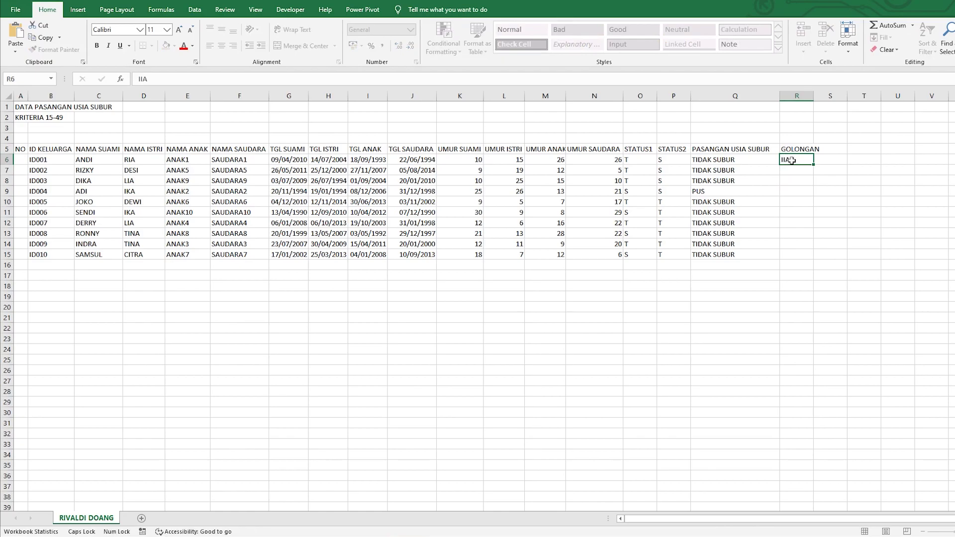
key(Return)
text(IB)
key(Return)
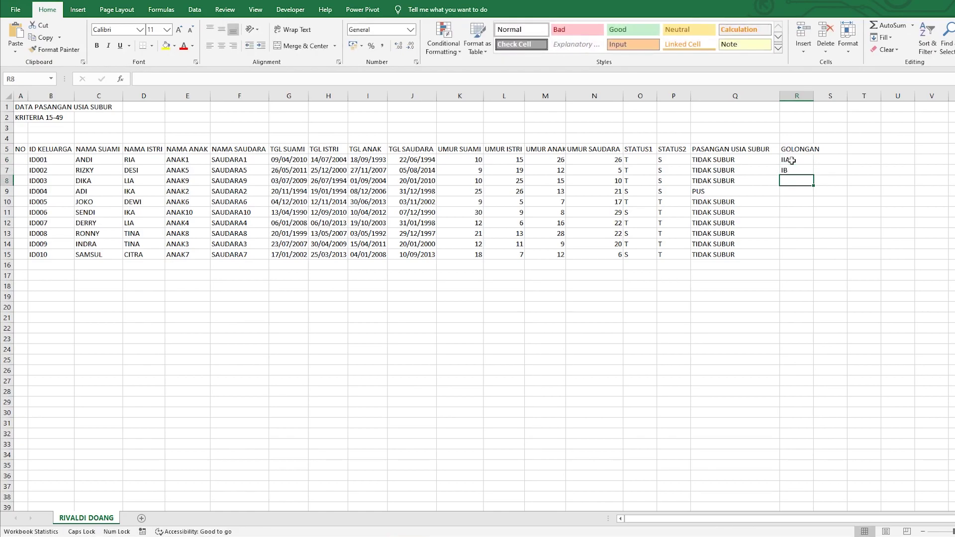
text(IVA)
key(Return)
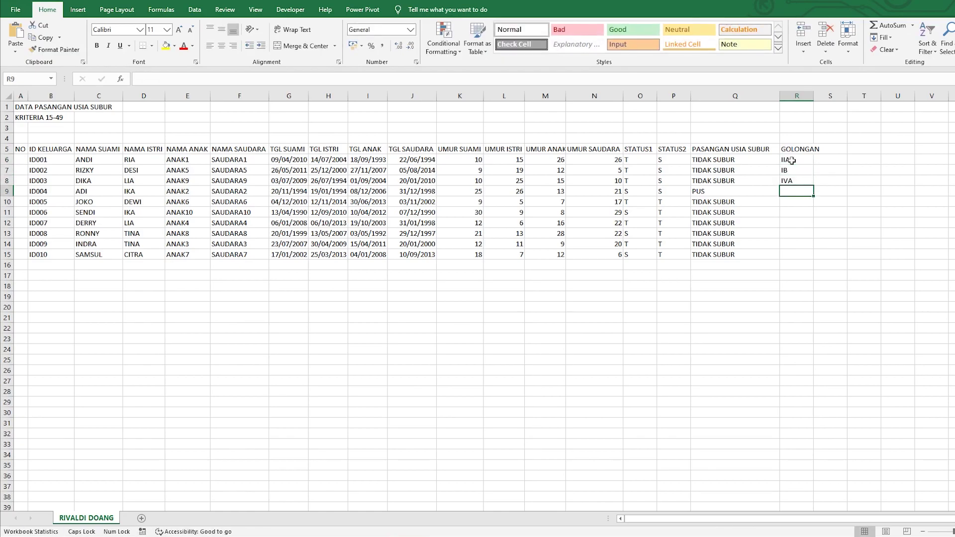
text(IIIA)
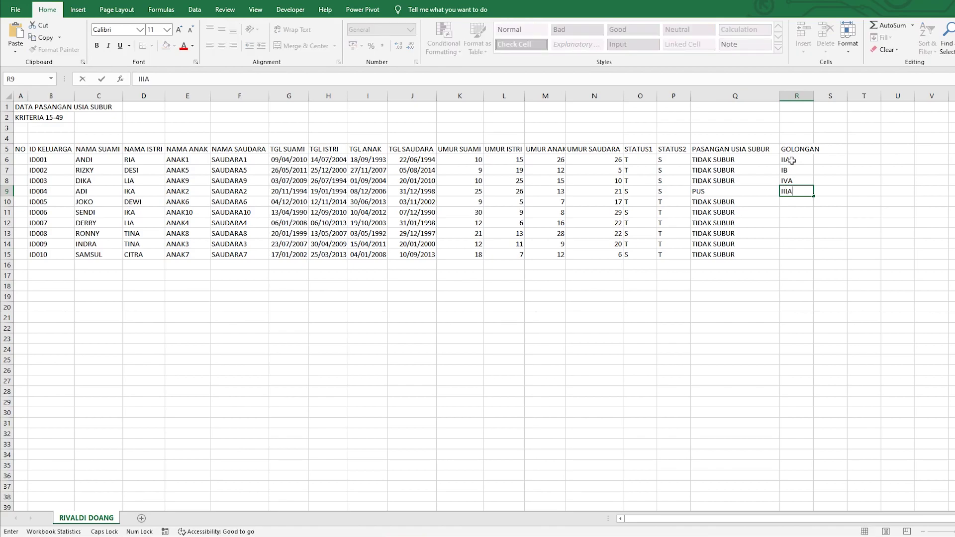
key(Return)
Step: Fill the four GOLONGAN codes in R6:R9 down to R15 as a repeating pattern and deselect the range
click(792, 160)
shift+click(797, 192)
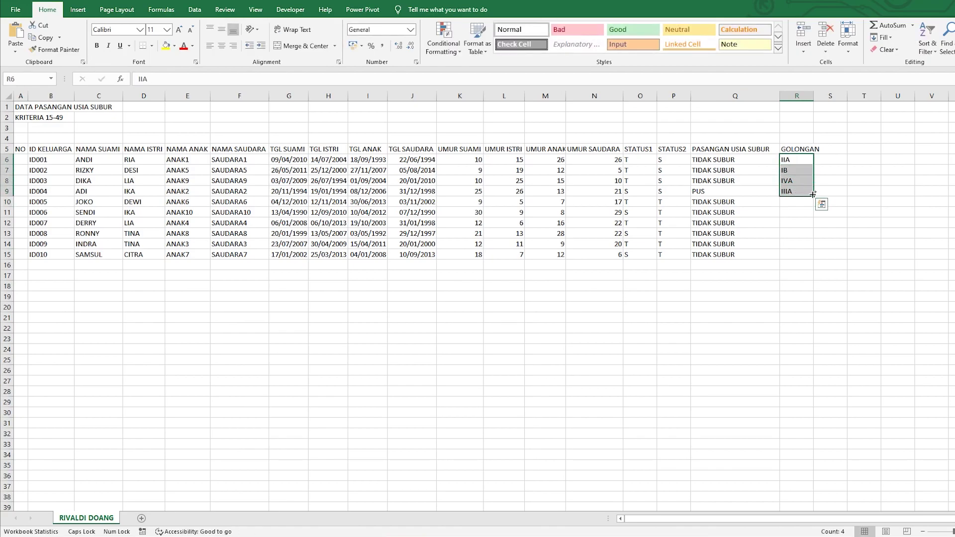
key(ctrl+q)
double_click(814, 196)
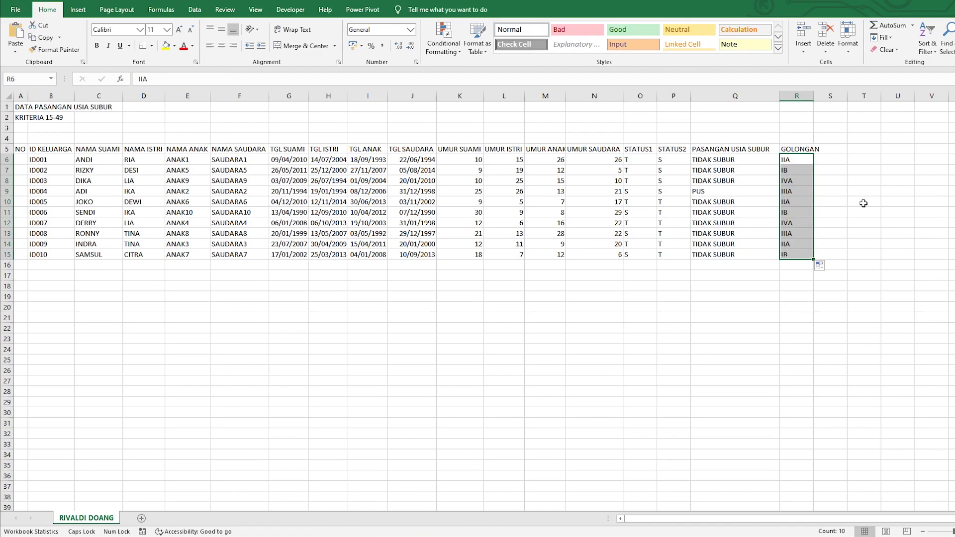
click(725, 366)
click(756, 297)
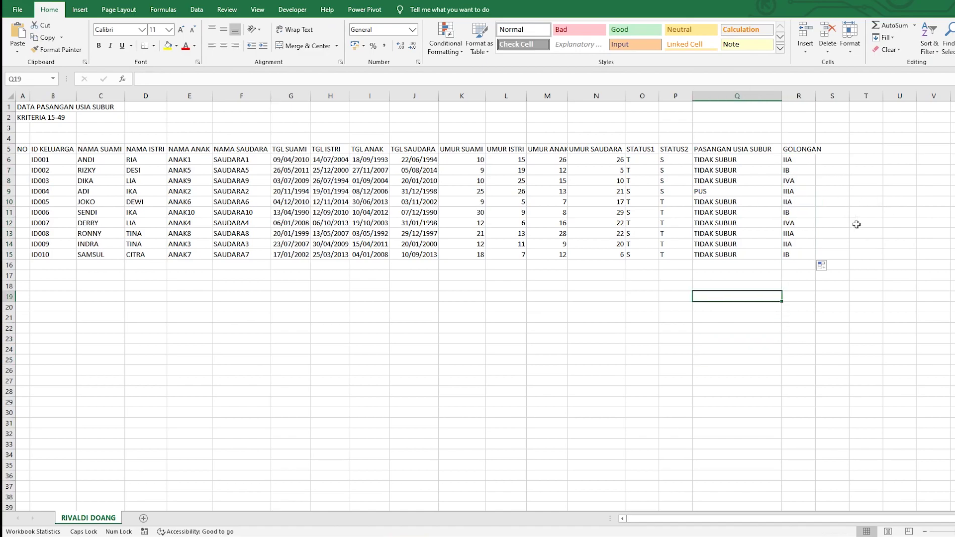
Step: Switch to the Visual Basic editor and collapse the Book1, coba.xlsm and LEGERRAPORT projects in the project tree
click(293, 9)
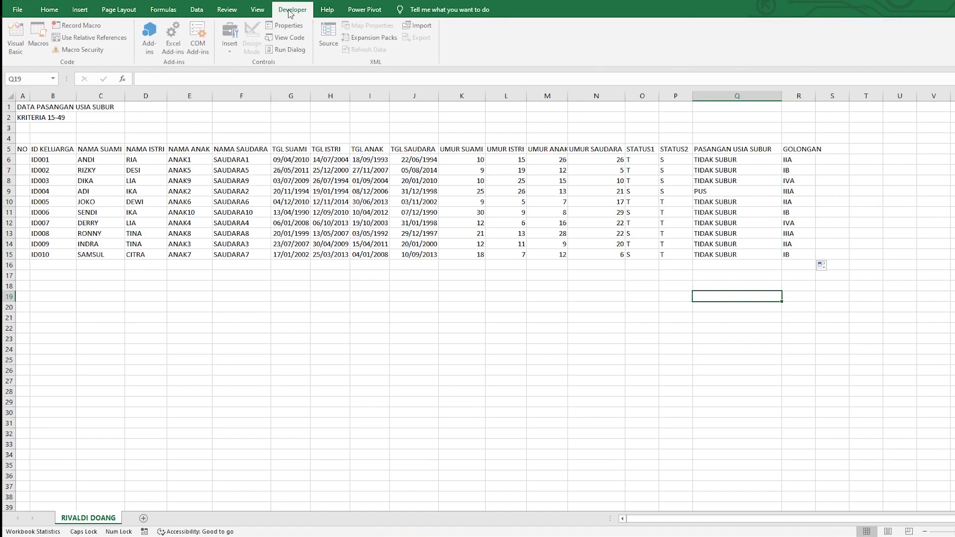
click(228, 9)
click(291, 9)
click(16, 40)
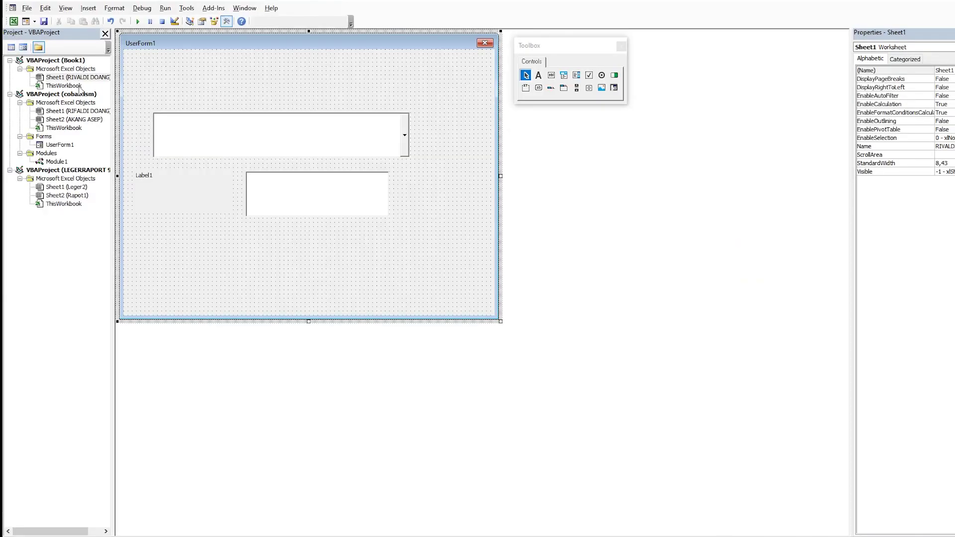
click(9, 60)
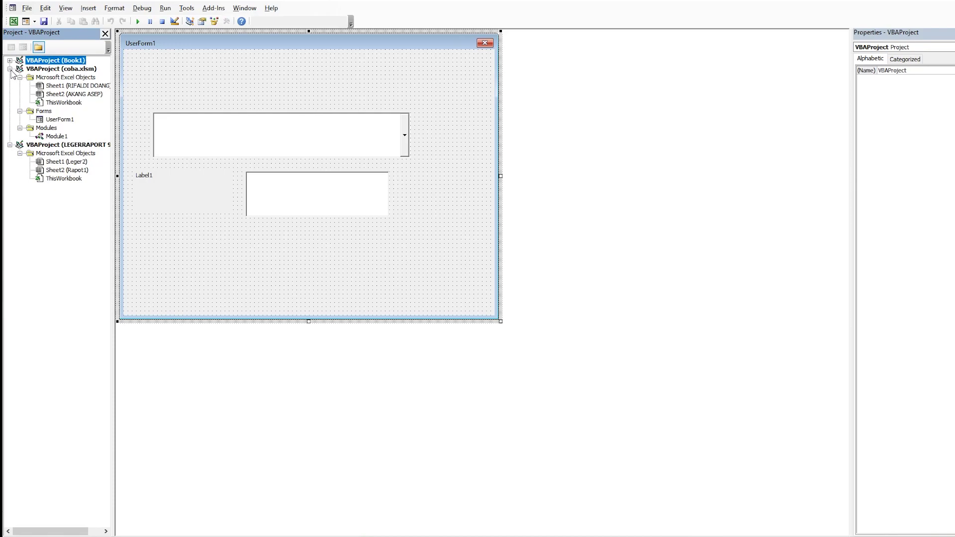
click(9, 68)
click(9, 77)
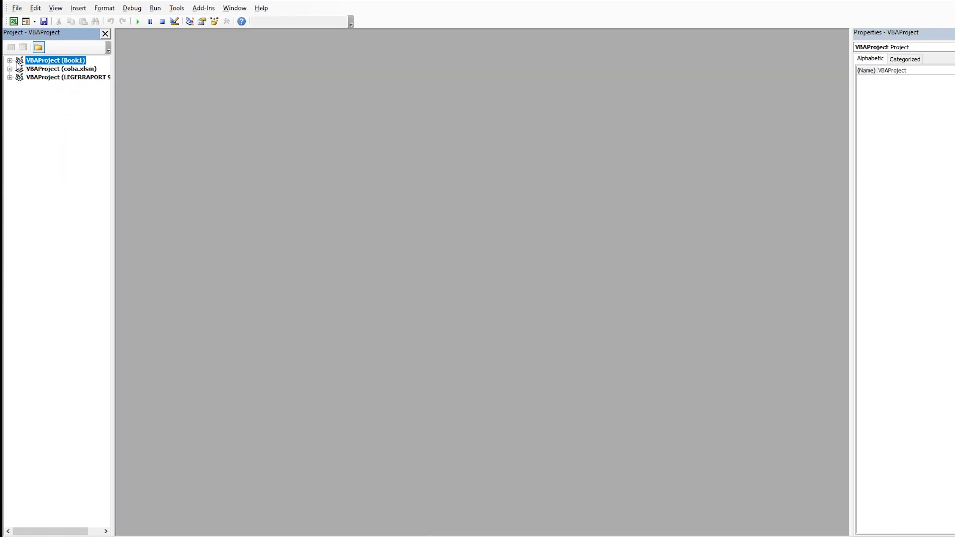
Step: Insert a UserForm into the Book1 project and enlarge it to about 593 wide by 408 high
click(9, 61)
right_click(52, 70)
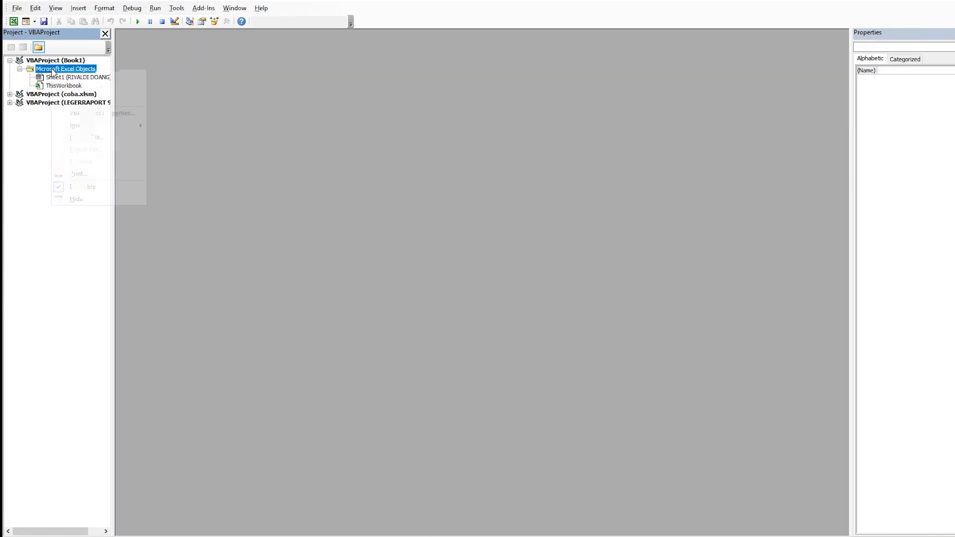
mouse_move(132, 128)
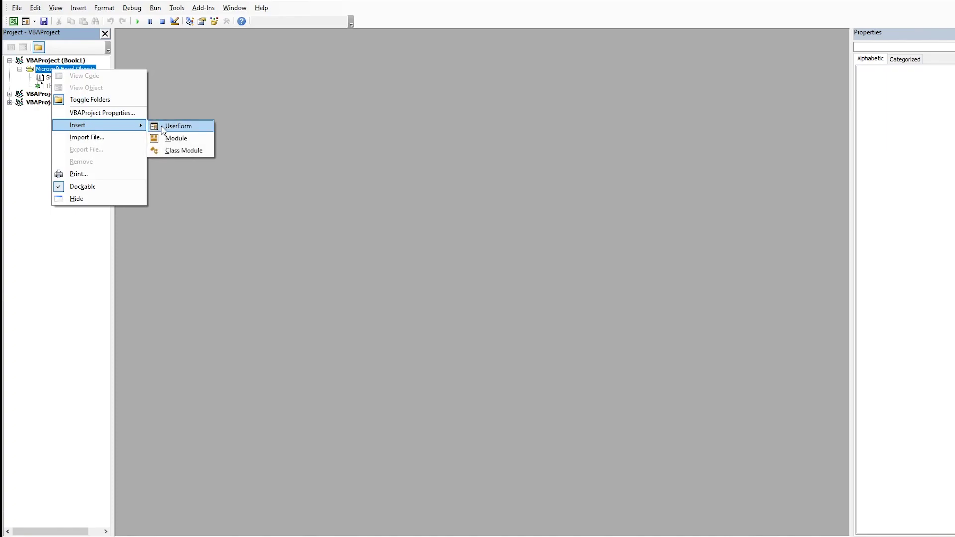
click(176, 127)
drag(290, 161, 538, 321)
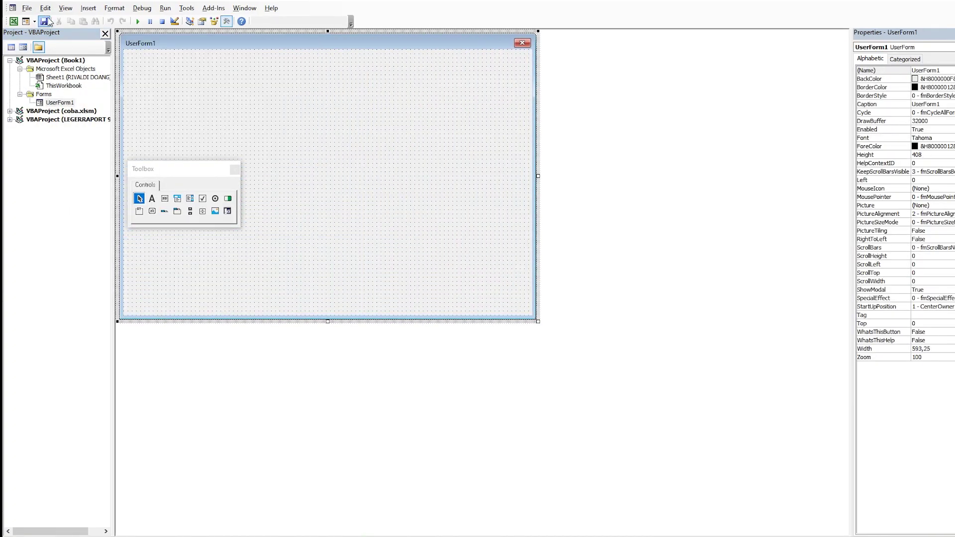
Step: Move the Toolbox off the new form into the empty space beside it
click(191, 168)
drag(189, 171, 624, 84)
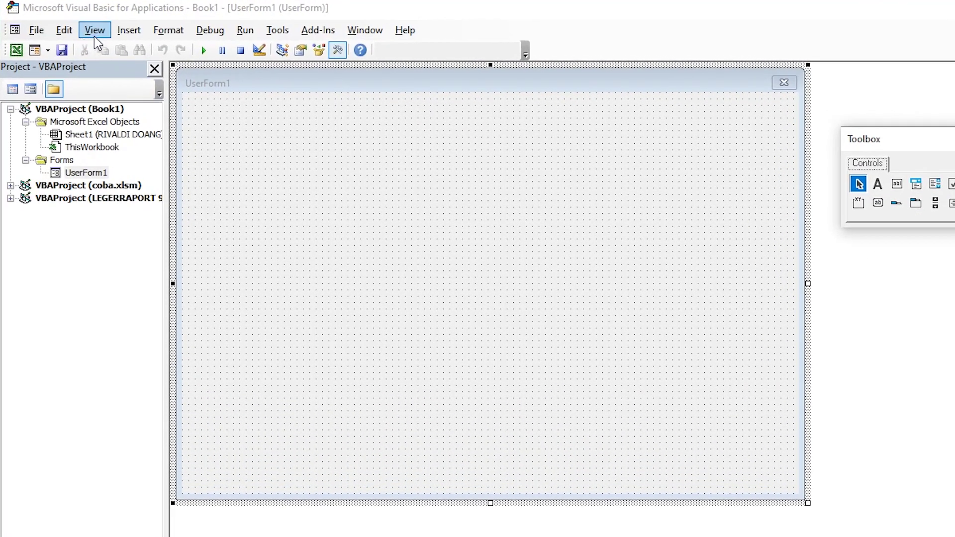
click(96, 31)
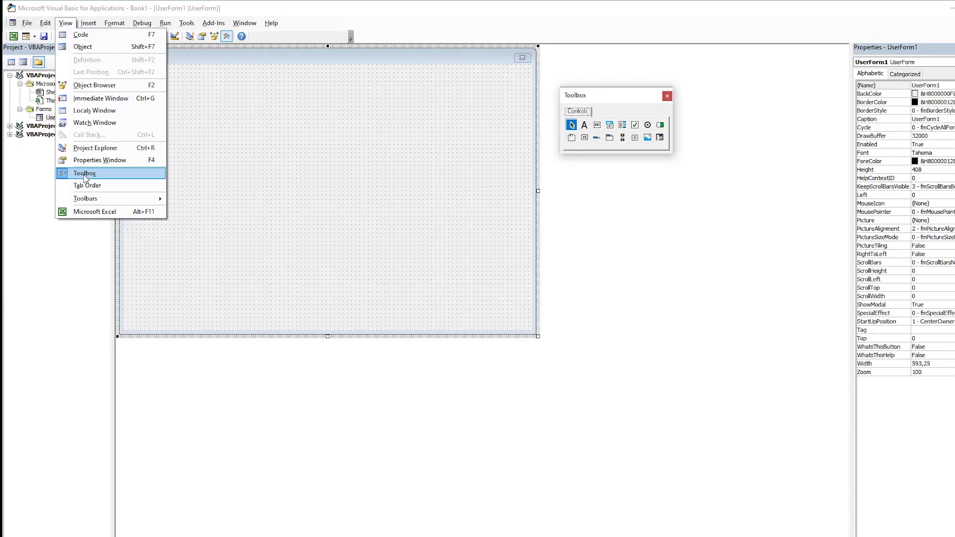
click(618, 107)
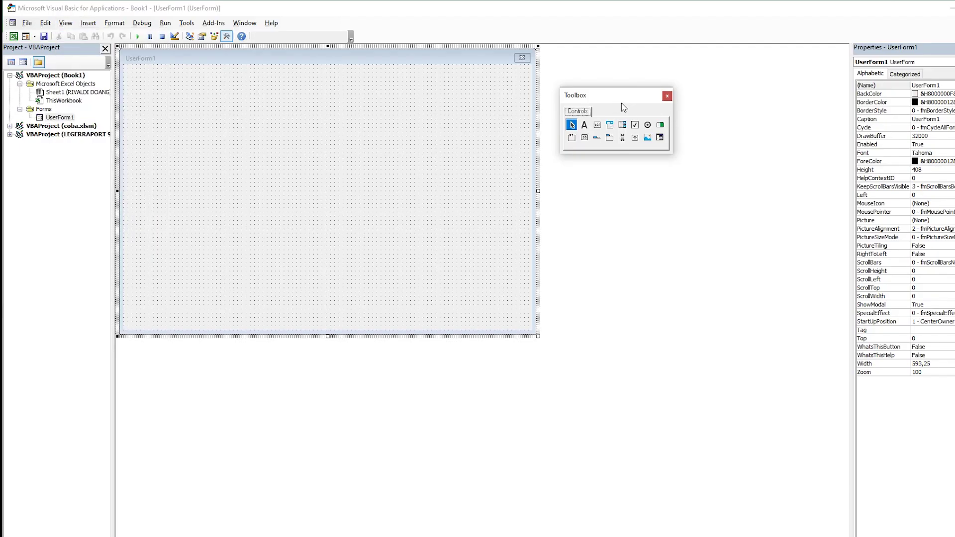
click(372, 141)
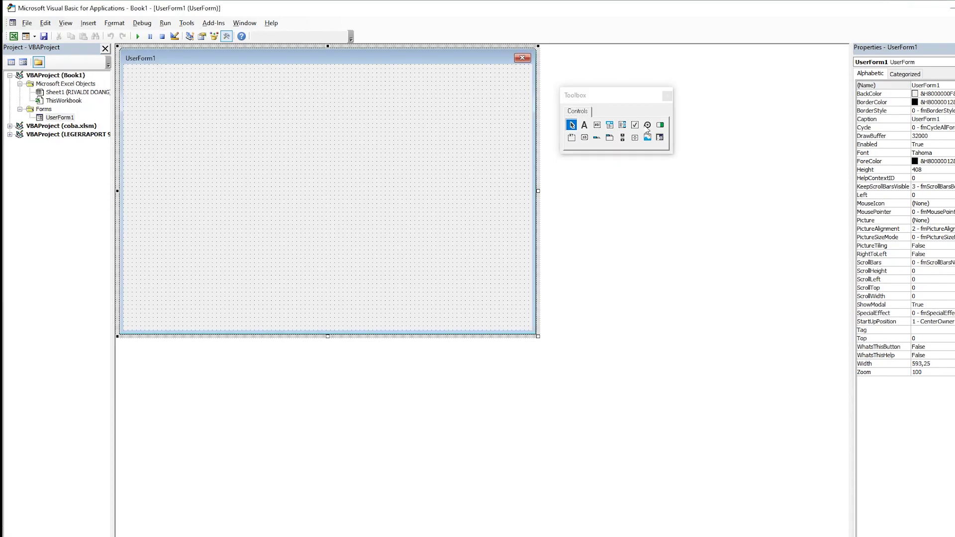
Step: Draw a combo box about 360 wide by 132 high in the upper middle of UserForm1
click(630, 98)
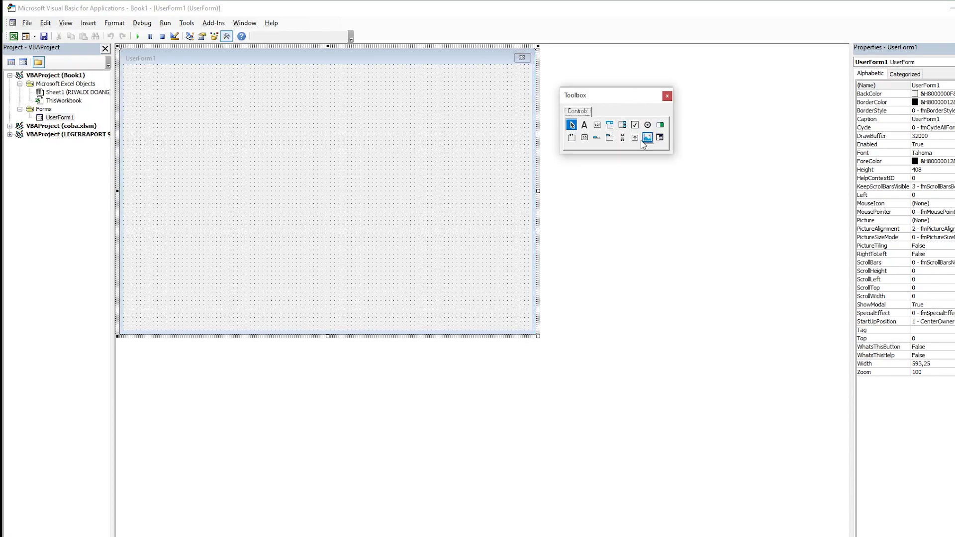
click(609, 128)
mouse_move(196, 129)
mouse_down()
mouse_move(482, 236)
mouse_move(447, 219)
mouse_up()
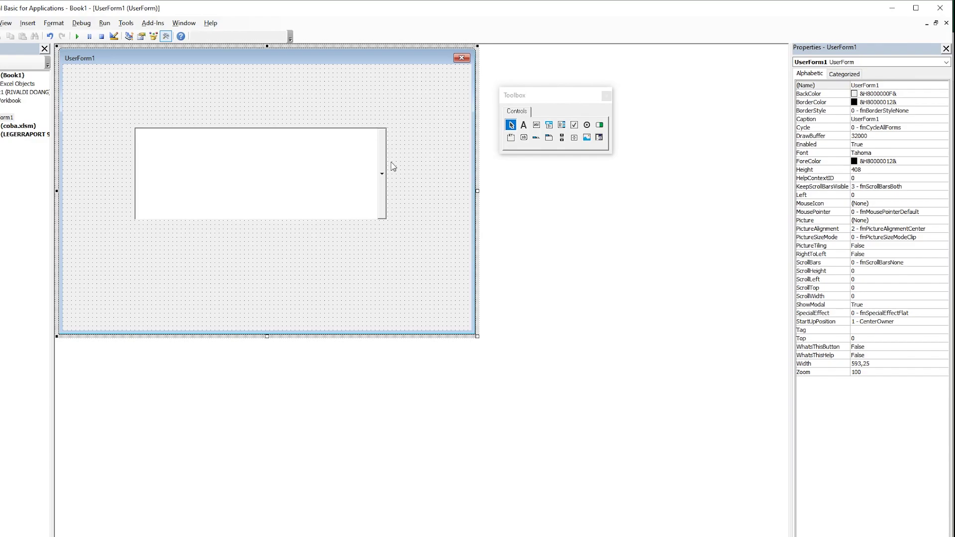
Step: Set the combo box's Name property to cb_golongan
click(880, 83)
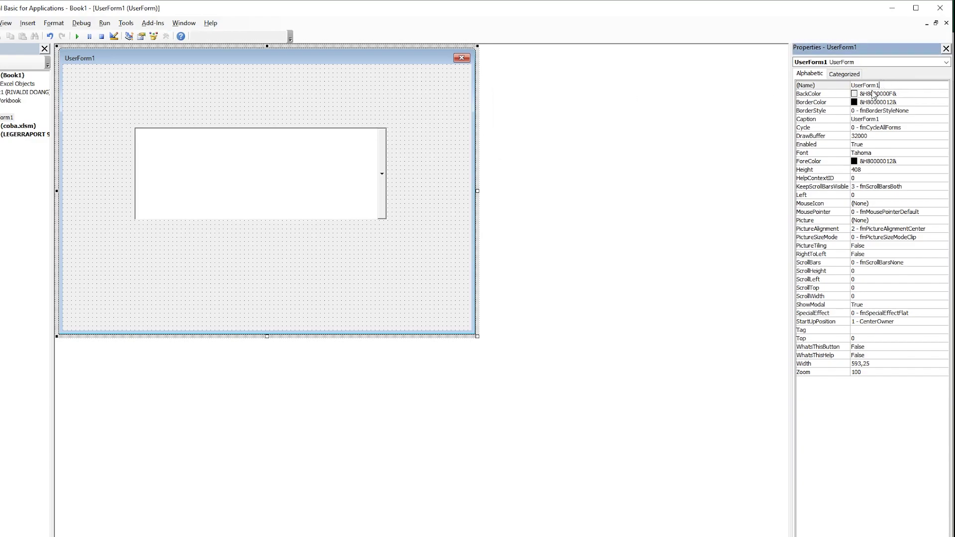
click(349, 194)
double_click(896, 84)
text(CB_GOLONGAN)
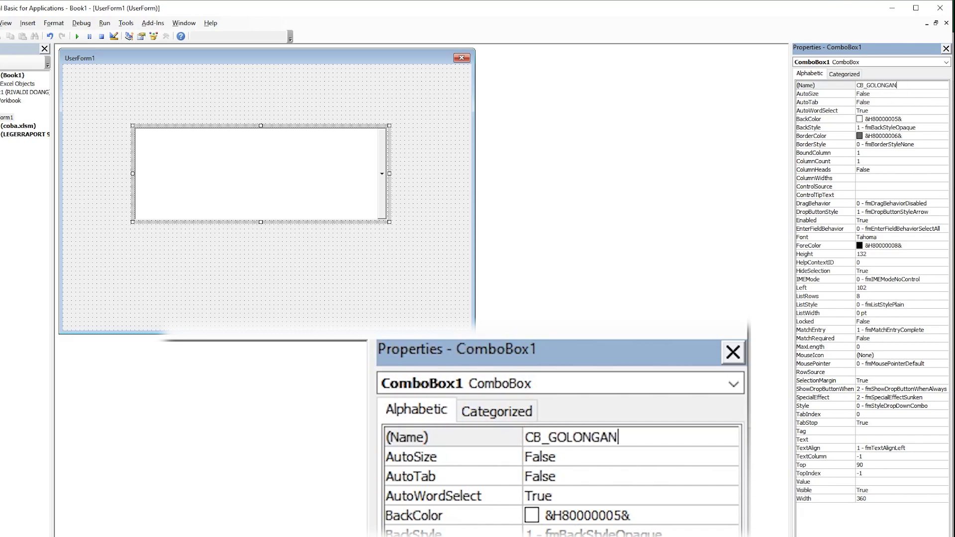
click(821, 85)
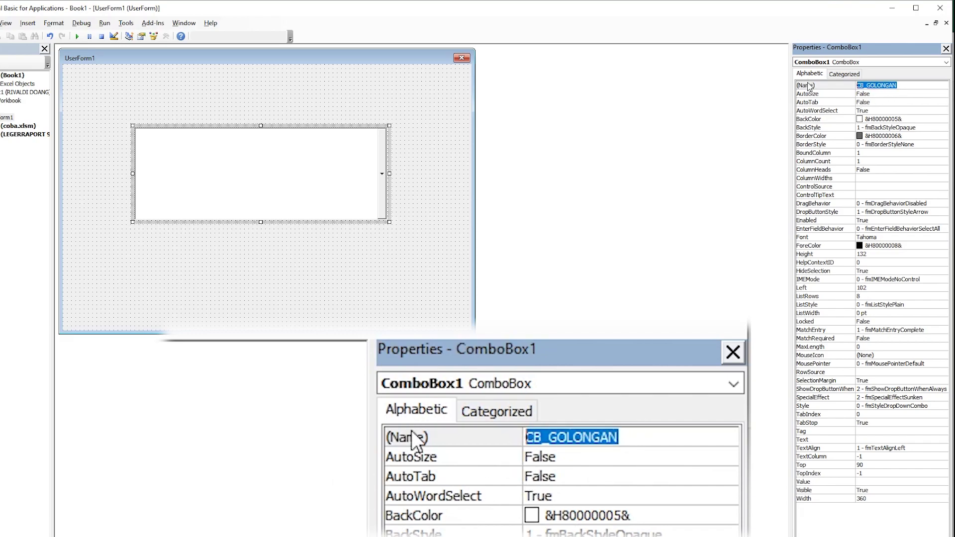
text(cb_golongan)
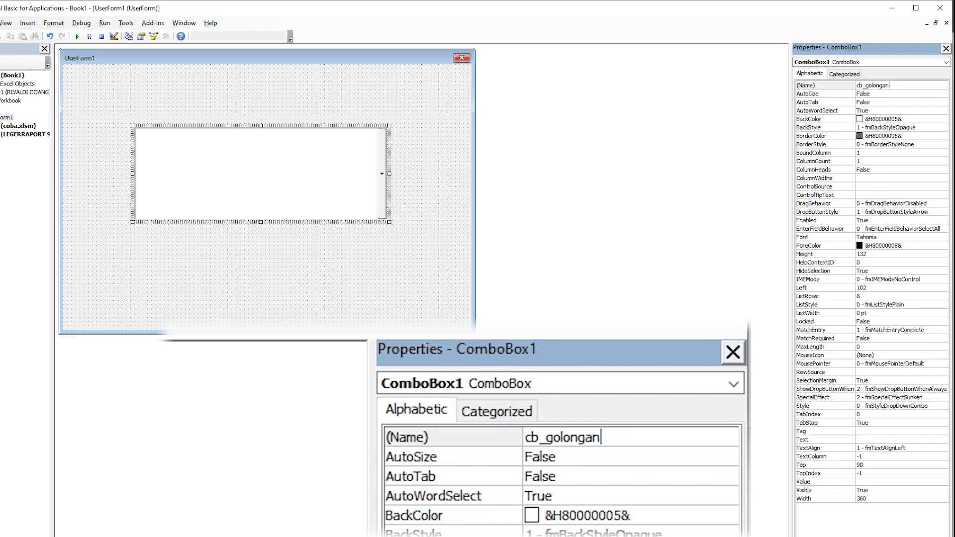
click(309, 180)
Step: Open UserForm1's code and declare the procedure private sub userform_initialize()
click(445, 156)
right_click(418, 164)
click(465, 221)
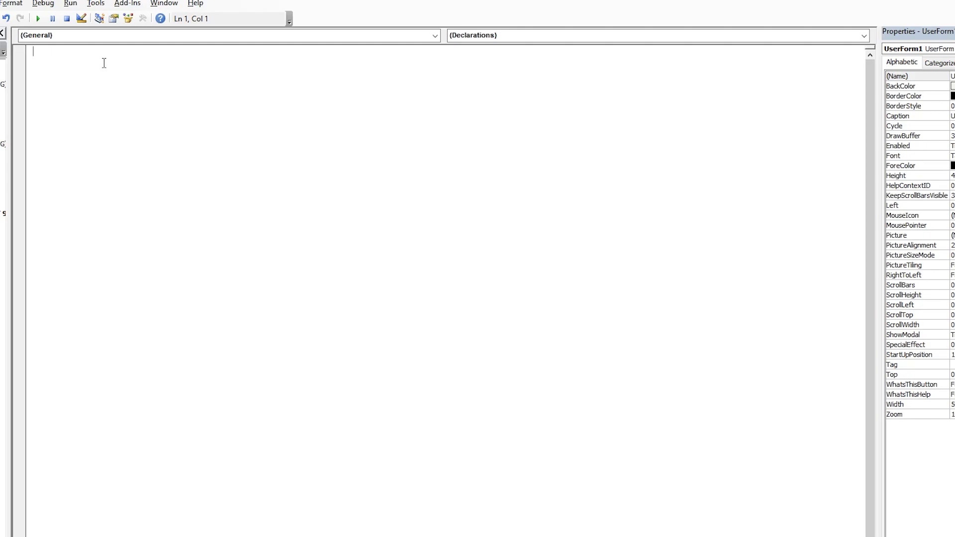
text(private sub userform_initialize())
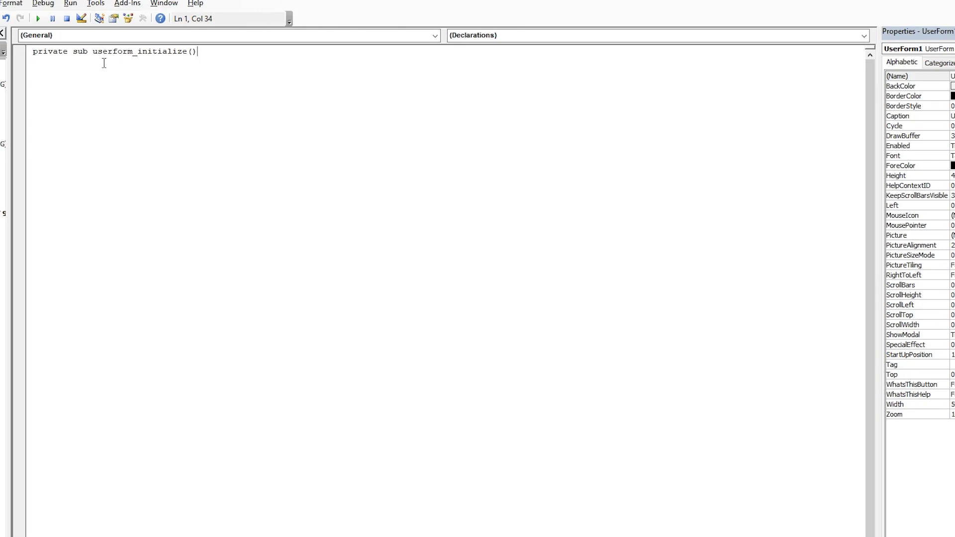
key(Return)
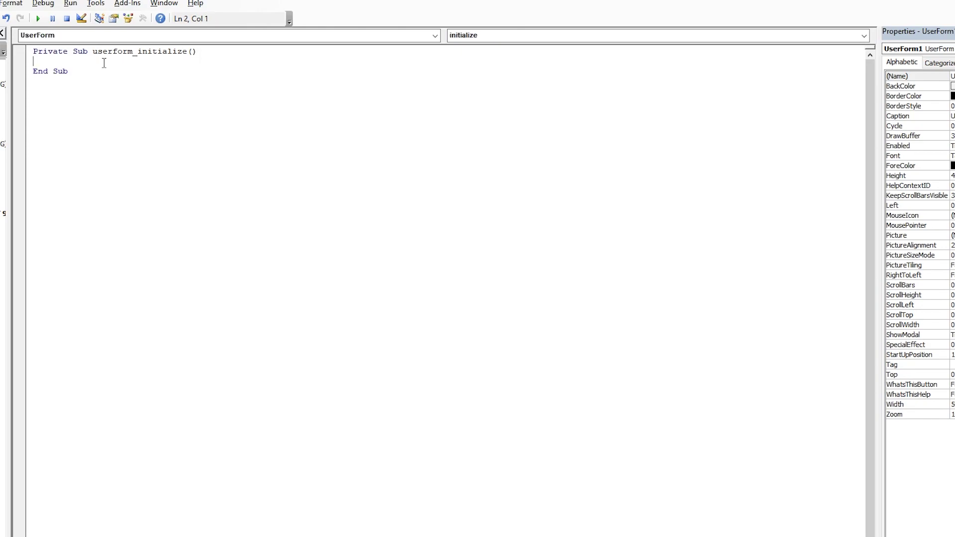
Step: Start a With cb_golongan block in the procedure and add the item "Gol IV A" with .AddItem
text(with cb_golongan)
key(Return)
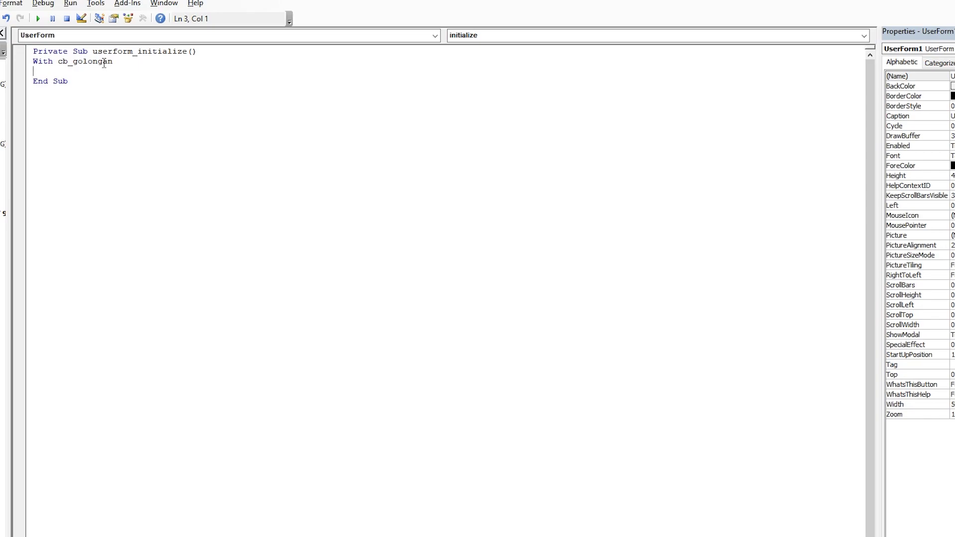
text(.additem)
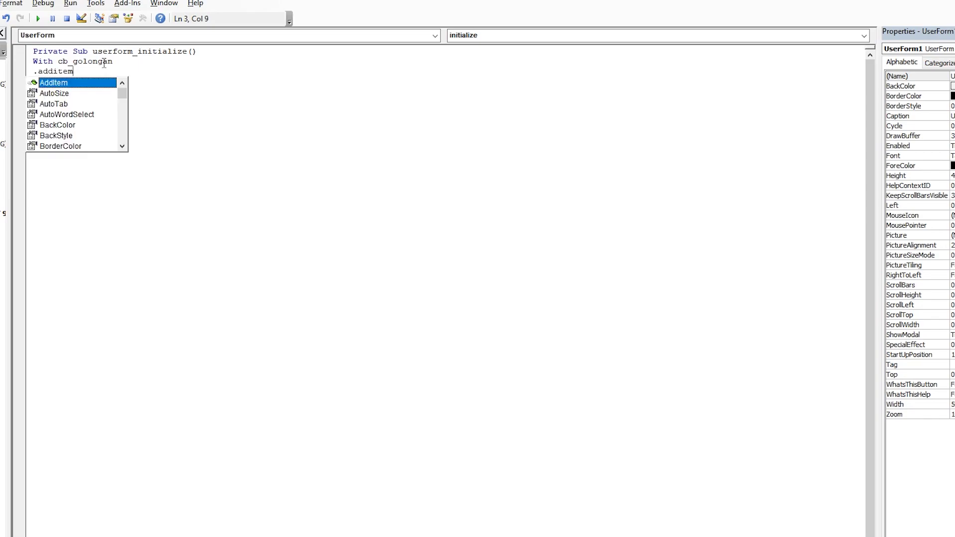
text( "Gol IVA)
key(BackSpace)
text(A")
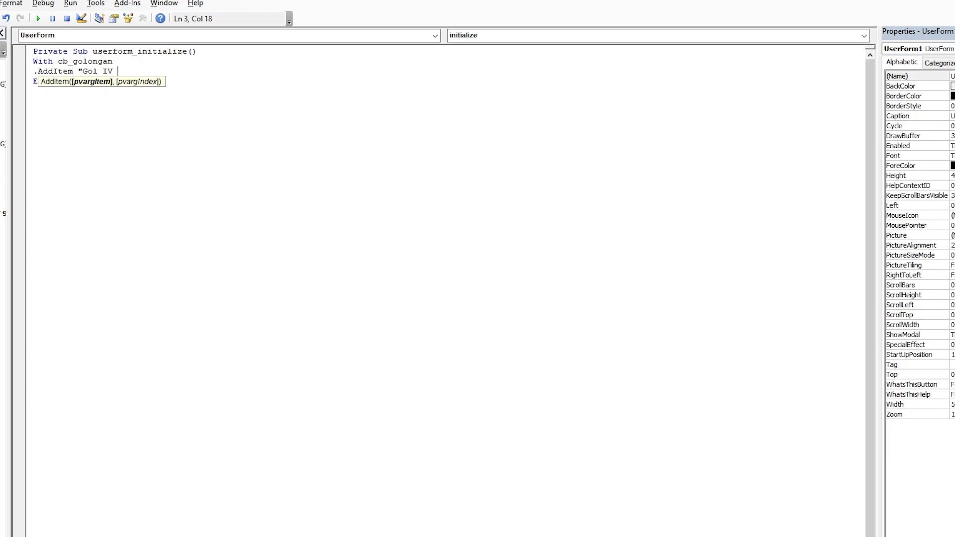
key(Return)
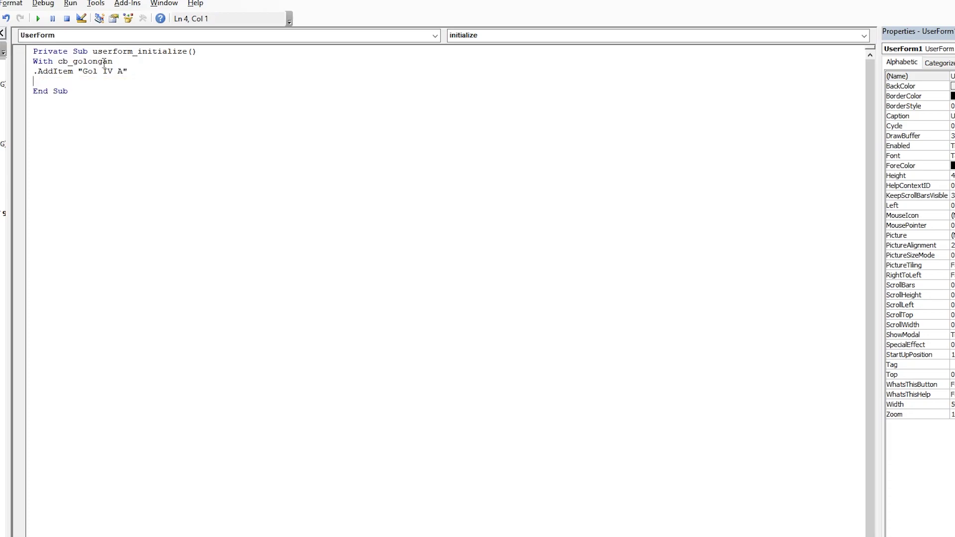
Step: Add a second .AddItem line for "Gol IV B"
text(.addit)
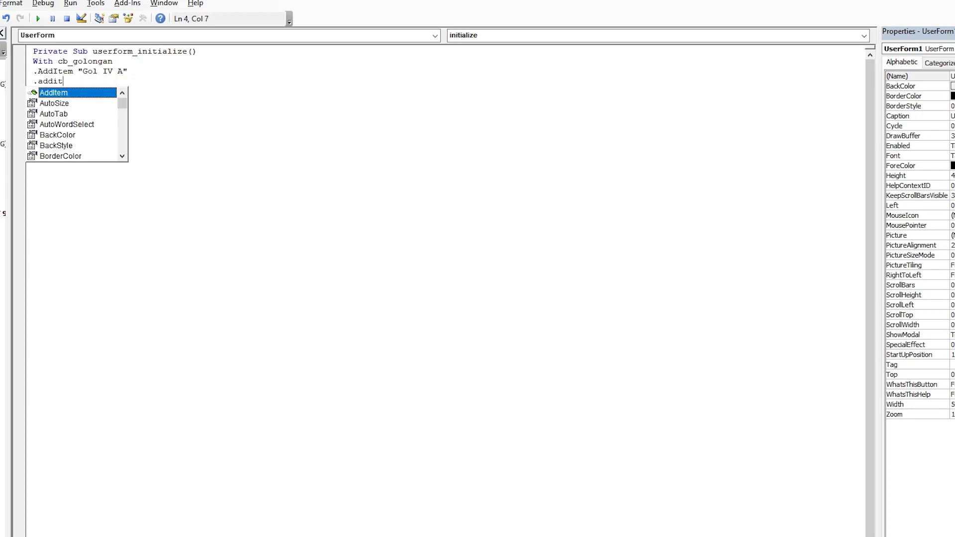
text(em "Gol IV B)
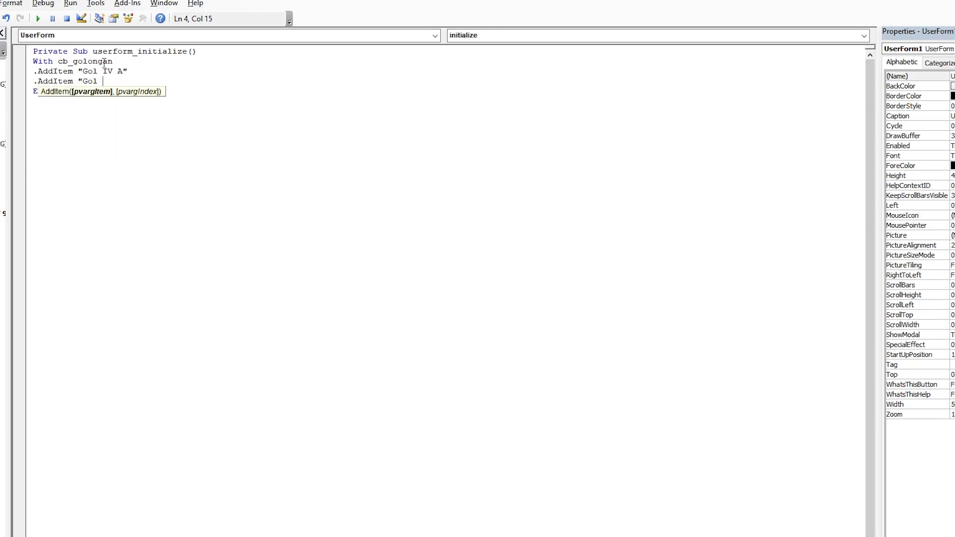
text(")
key(Return)
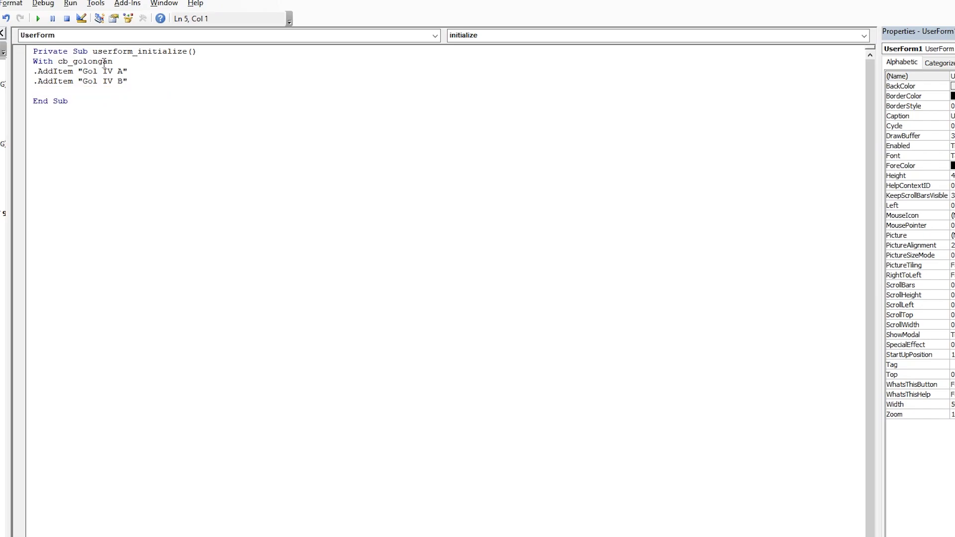
Step: Duplicate the "Gol IV B" line below itself and change the copy's grade to III
drag(135, 81, 31, 82)
key(ctrl+c)
click(136, 81)
key(Return)
key(ctrl+v)
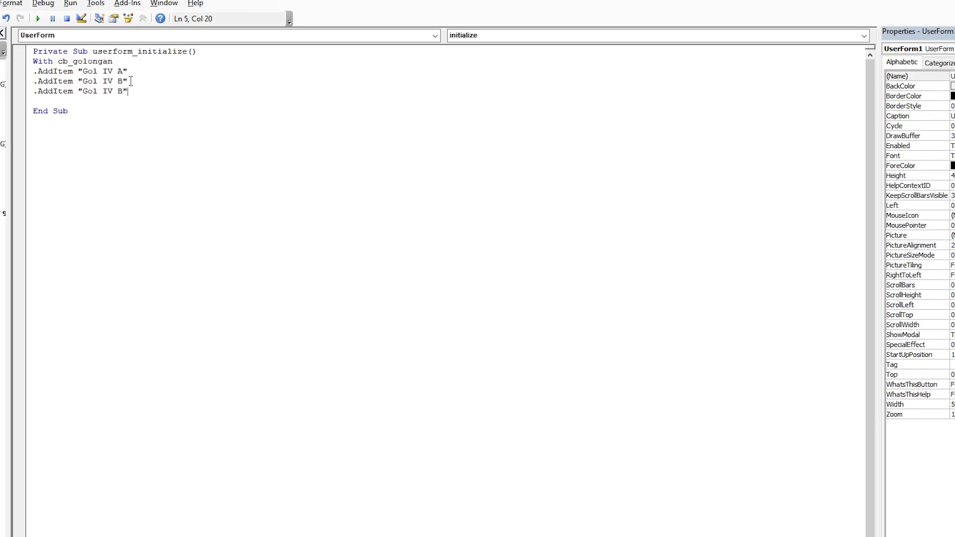
drag(102, 91, 114, 91)
text(iii)
key(BackSpace)
text(III)
click(146, 94)
Step: Paste another .AddItem line for "Gol III B" and make the line above it "Gol III A"
key(Return)
key(ctrl+v)
drag(103, 101, 123, 101)
text(III)
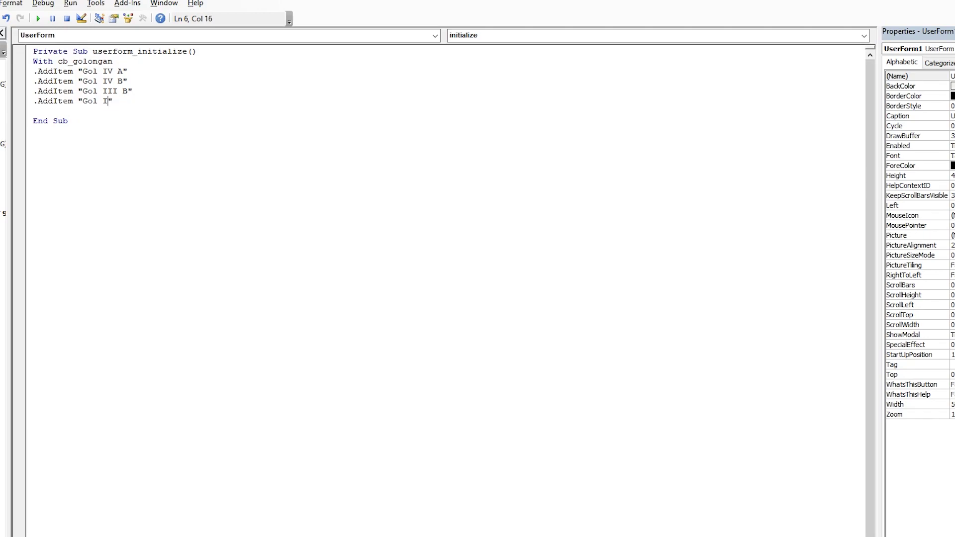
text( B)
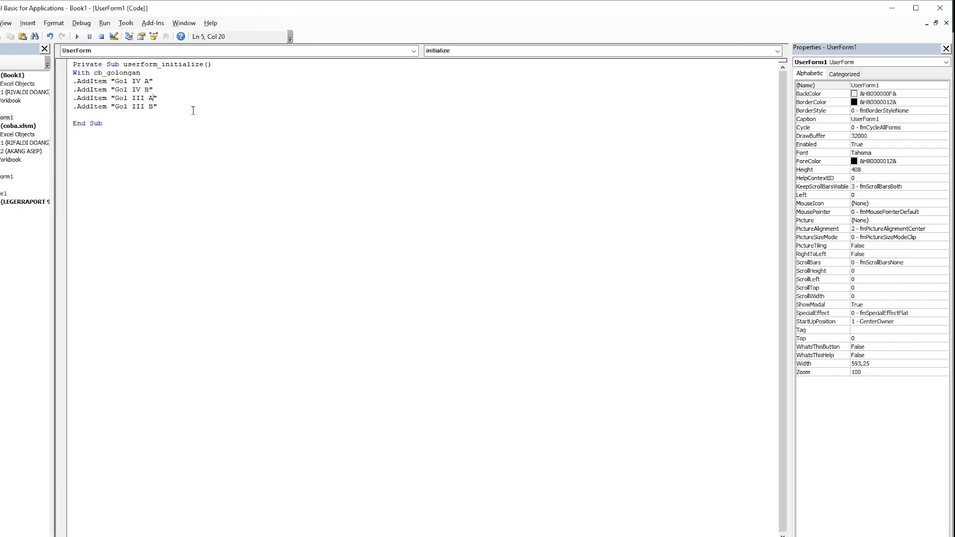
Step: Copy the existing item lines and adapt them into .AddItem entries for "Gol II A" and "Gol II B"
click(150, 101)
key(shift+Home)
key(ctrl+c)
key(End)
key(Return)
key(ctrl+v)
key(Return)
key(ctrl+v)
drag(153, 115, 141, 131)
text(A)
key(BackSpace)
Step: Duplicate the item lines again and adapt them into .AddItem entries for "Gol I A" and "Gol I B"
key(shift+Home)
key(ctrl+c)
key(End)
key(Return)
key(ctrl+v)
key(BackSpace)
key(End)
key(Return)
key(ctrl+v)
key(BackSpace)
text(A)
click(199, 150)
click(135, 171)
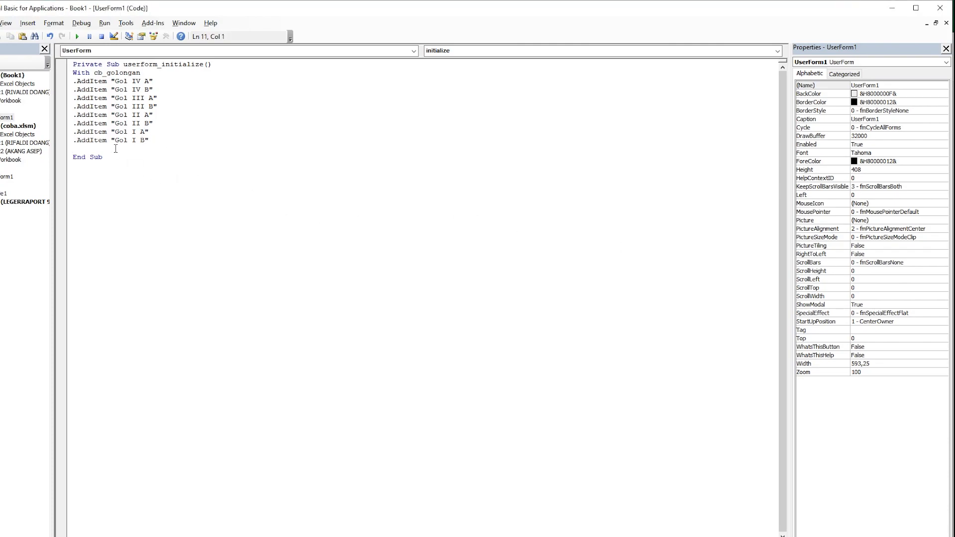
Step: Close the block with End With and remove the blank line before End Sub
text(END WITH)
key(Return)
key(Delete)
Step: Indent the With block by one level and its .AddItem lines by one further level
drag(111, 148, 74, 74)
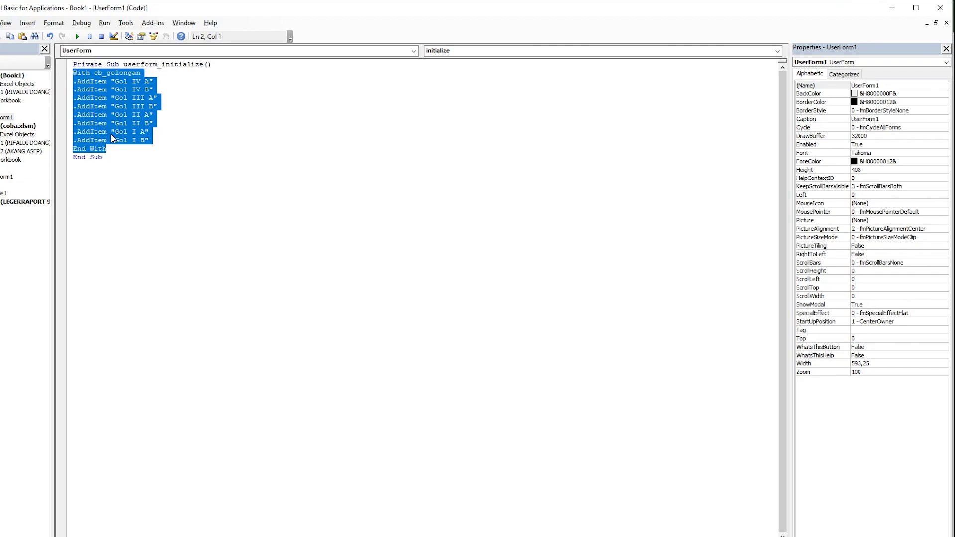
key(Tab)
drag(163, 140, 91, 81)
key(Tab)
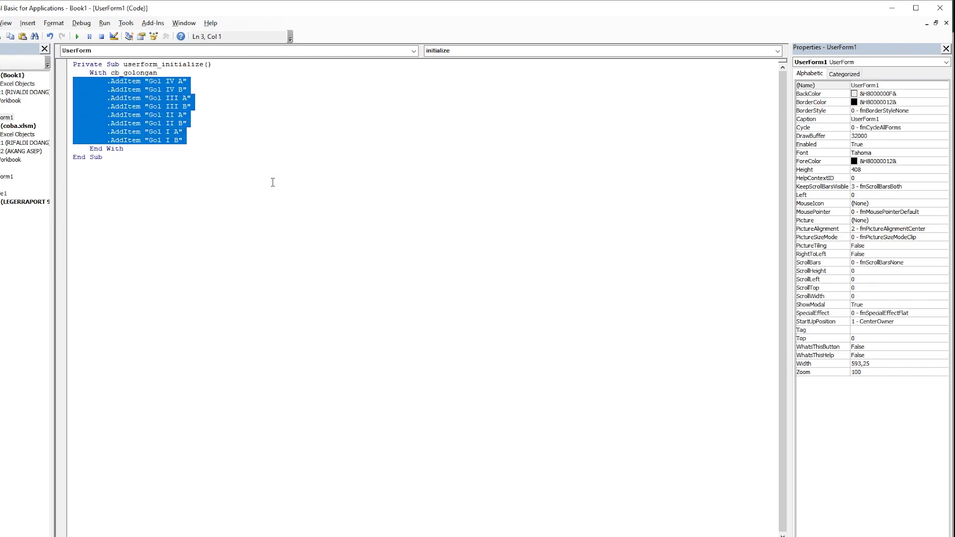
click(272, 187)
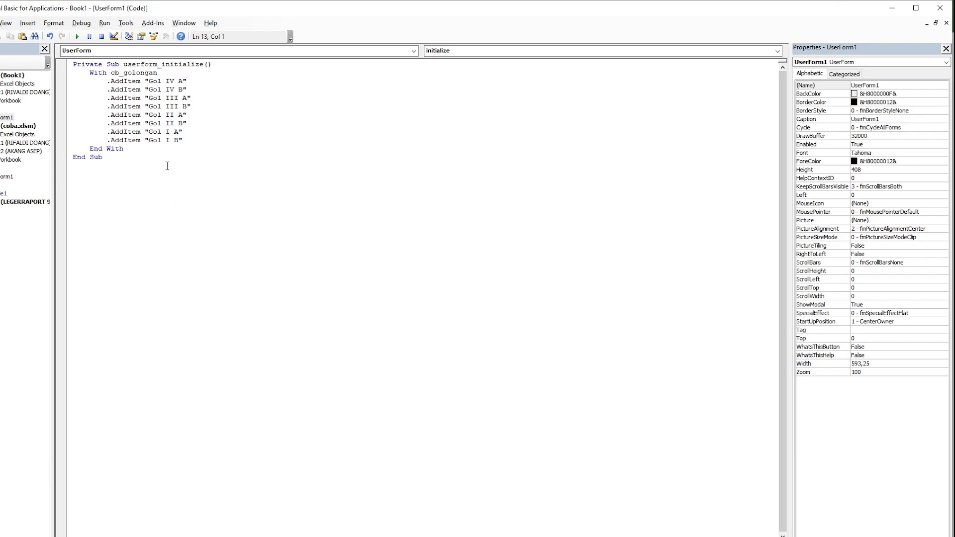
Step: Run UserForm1, expand the combo box list to check its items, and close the form
click(78, 36)
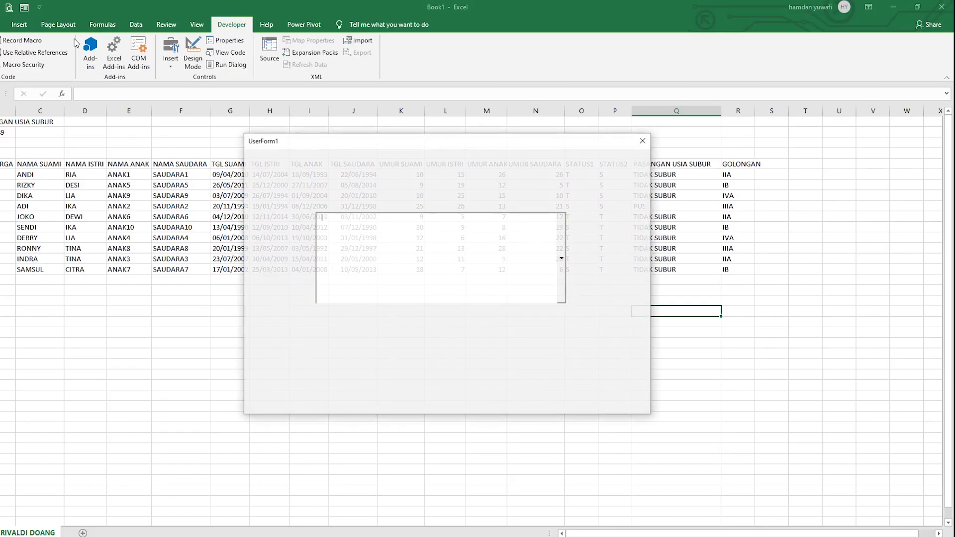
click(562, 277)
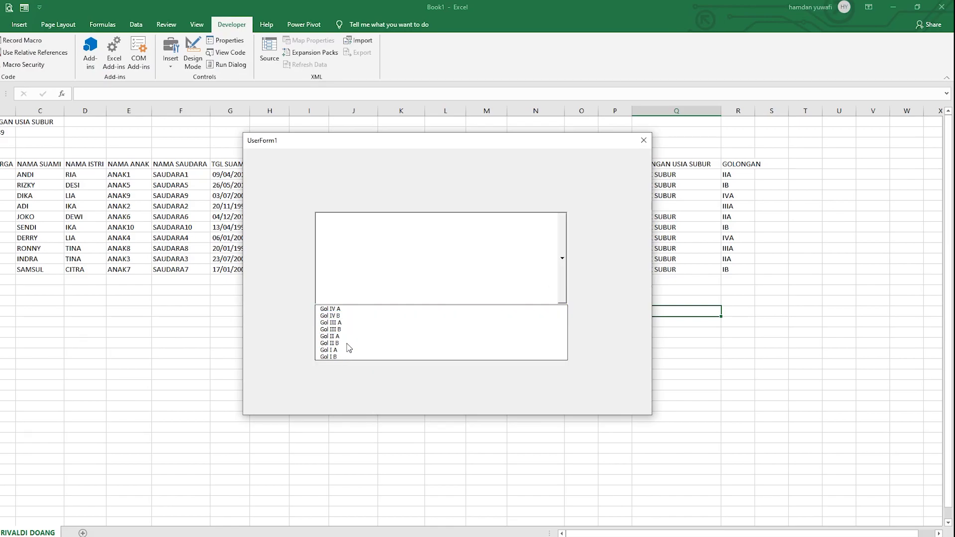
click(644, 141)
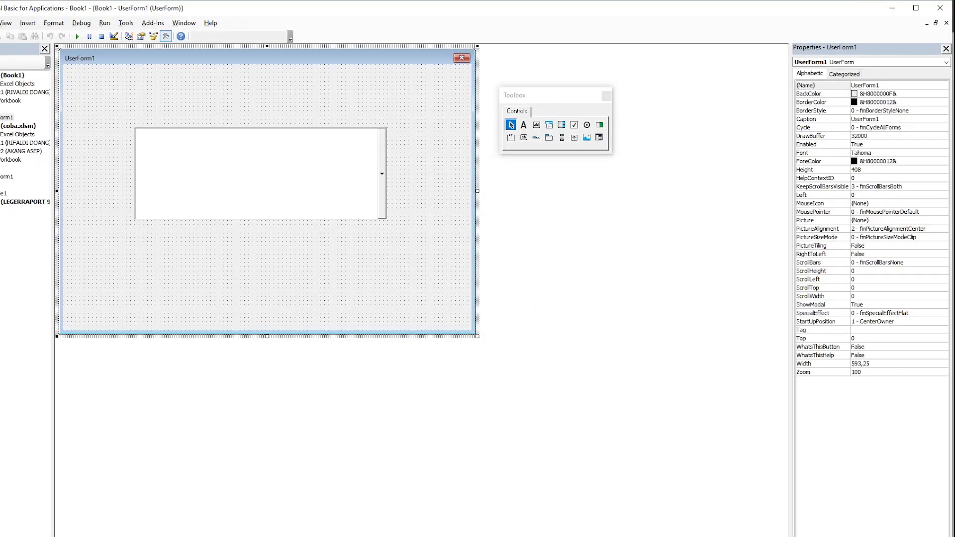
Step: Switch to the Book1 worksheet in Excel and select the first value of the GOLONGAN column
click(572, 536)
click(782, 364)
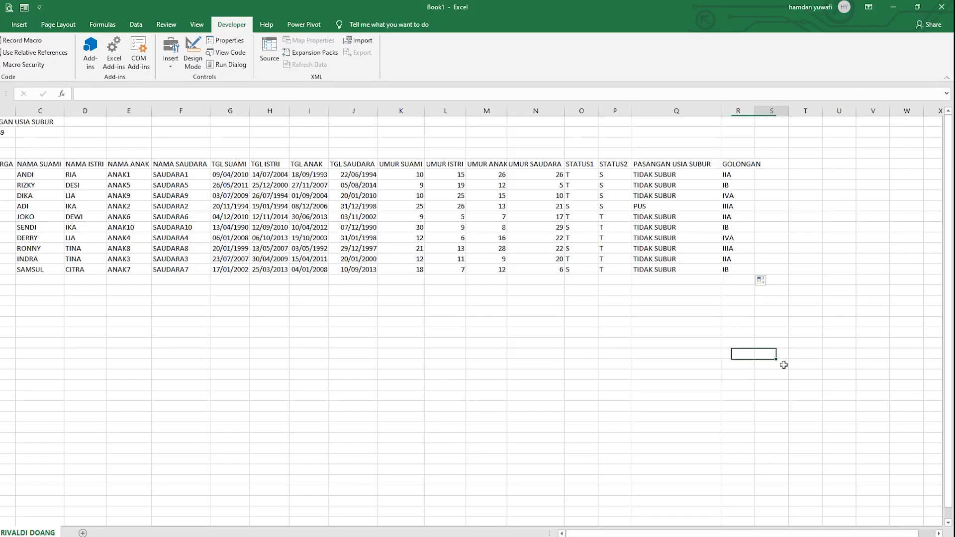
click(736, 174)
click(782, 213)
click(739, 176)
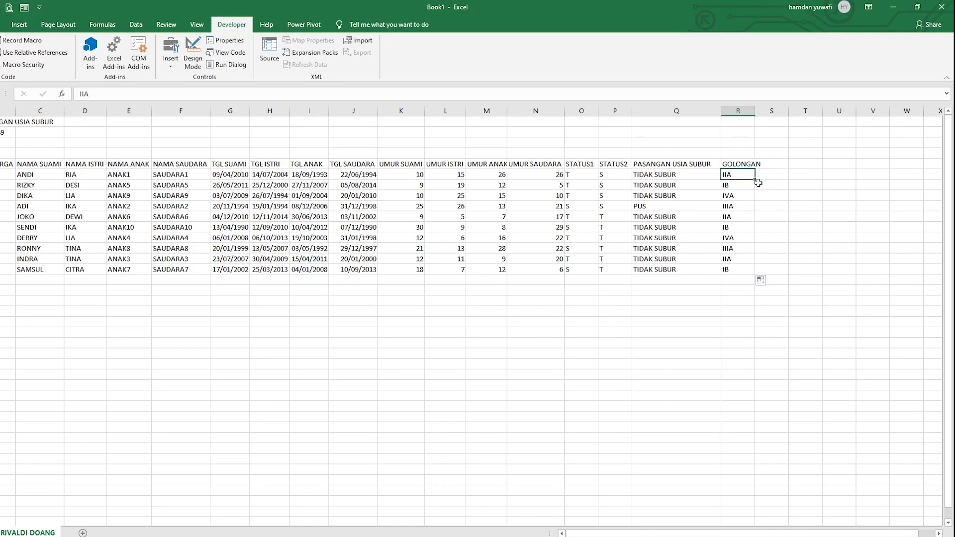
Step: Sort the table by the GOLONGAN column from Z to A
right_click(739, 174)
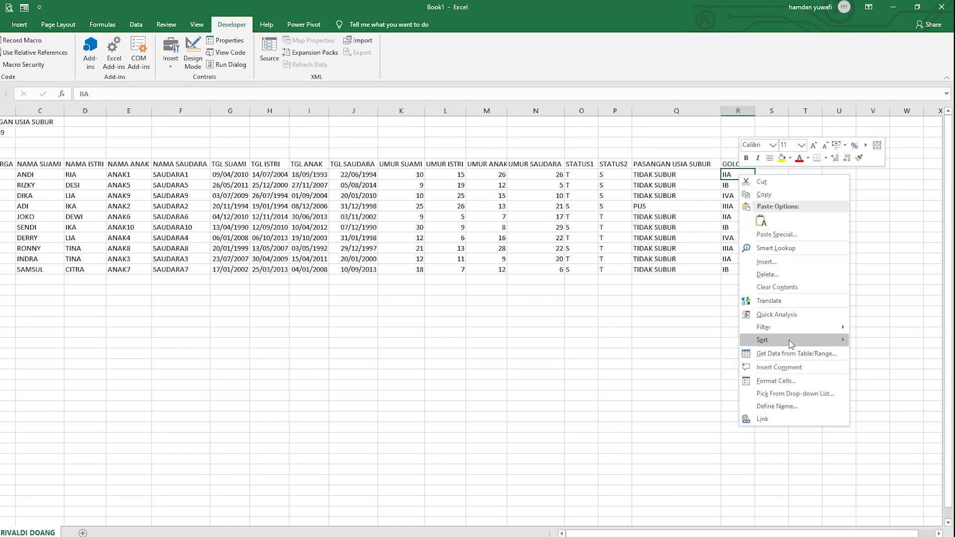
mouse_move(791, 343)
click(727, 256)
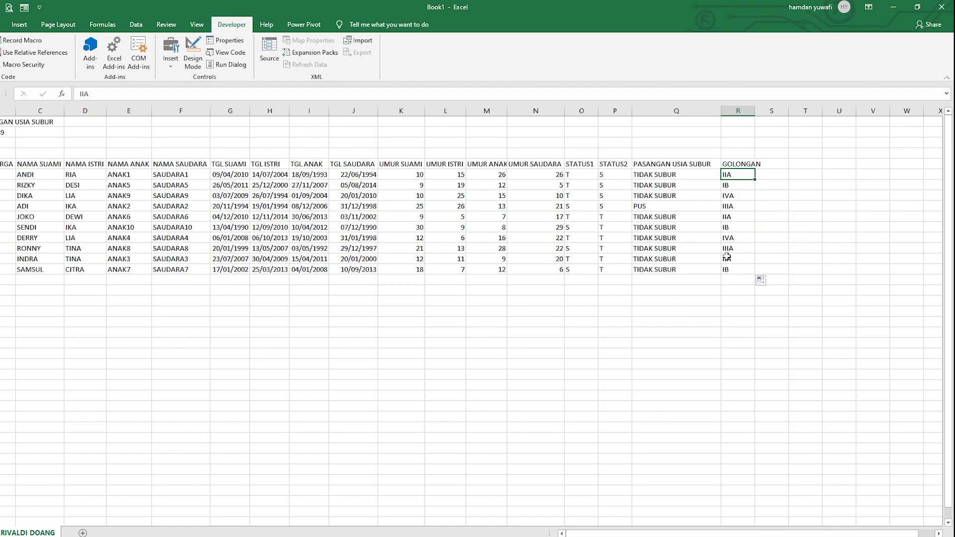
right_click(734, 175)
mouse_move(775, 340)
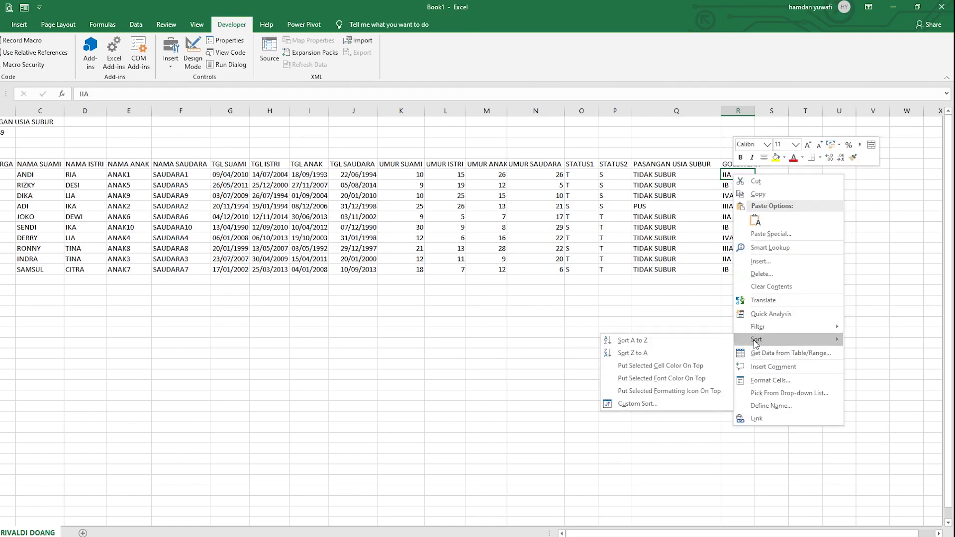
click(645, 352)
Step: Sort the table by the GOLONGAN column from A to Z
right_click(734, 175)
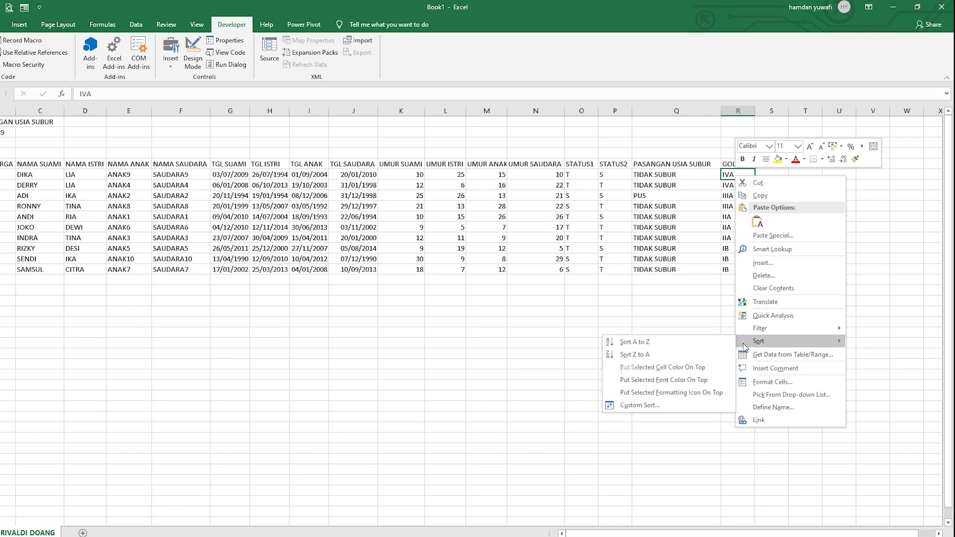
click(697, 342)
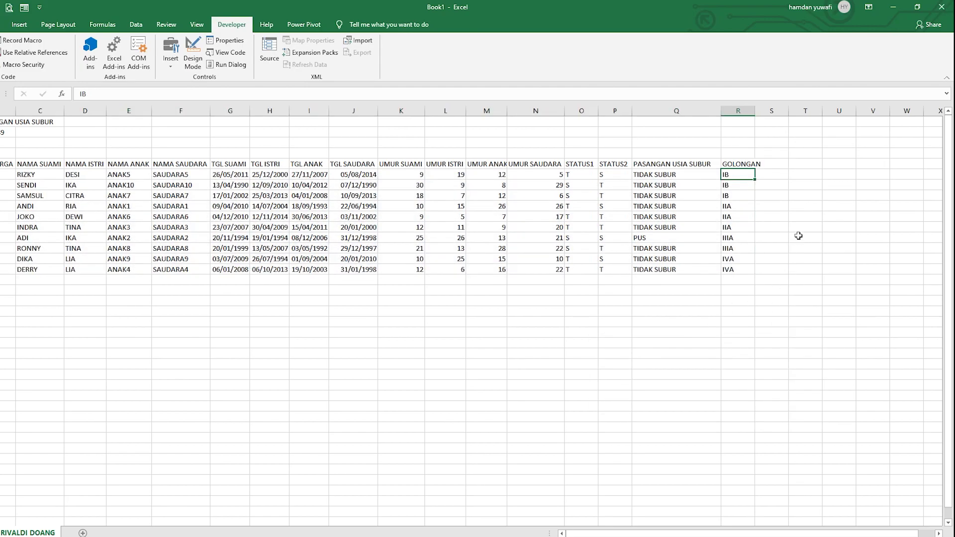
right_click(745, 175)
mouse_move(796, 340)
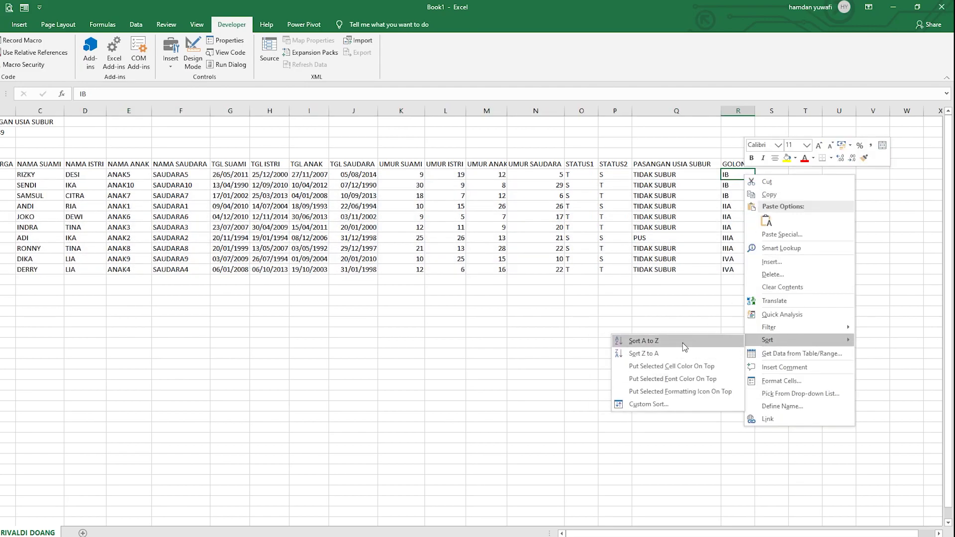
click(689, 341)
Step: Sort the table by the ID KELUARGA column from A to Z
click(2, 174)
right_click(8, 175)
mouse_move(65, 337)
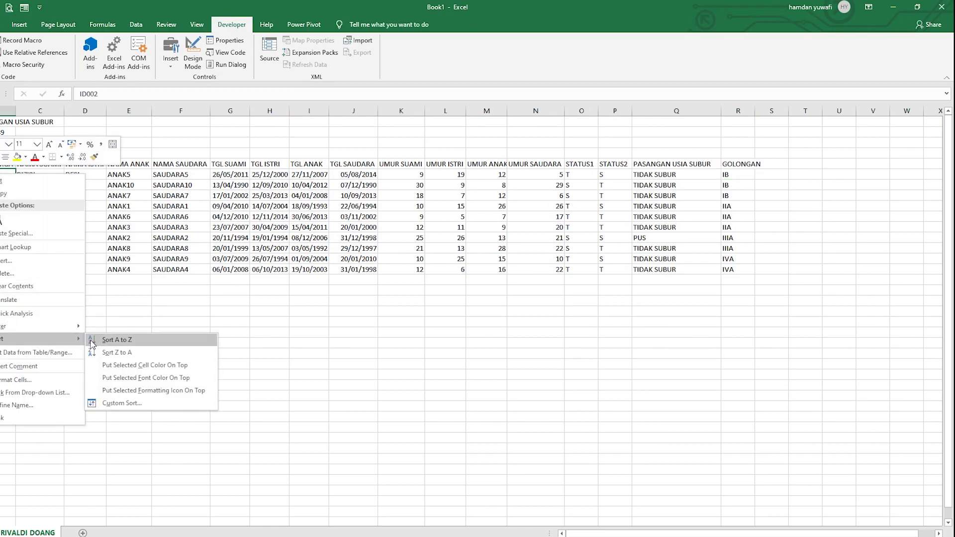
click(97, 339)
click(171, 331)
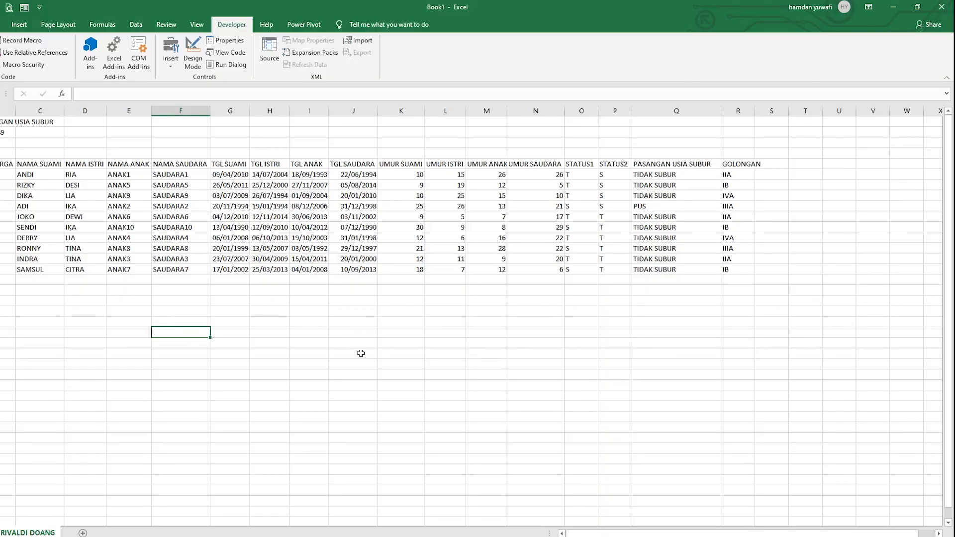
click(277, 300)
click(18, 31)
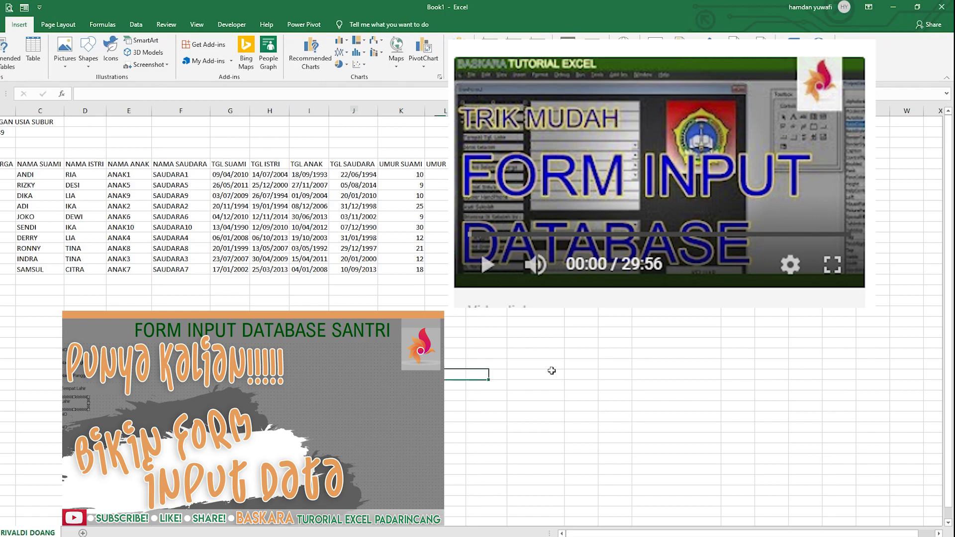
click(759, 322)
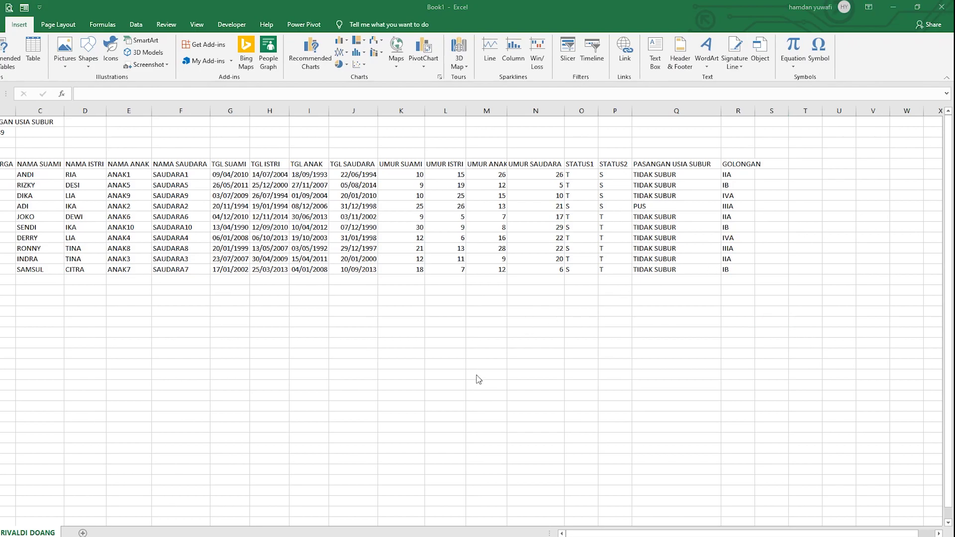
click(267, 341)
click(215, 309)
click(104, 352)
click(352, 330)
click(3, 24)
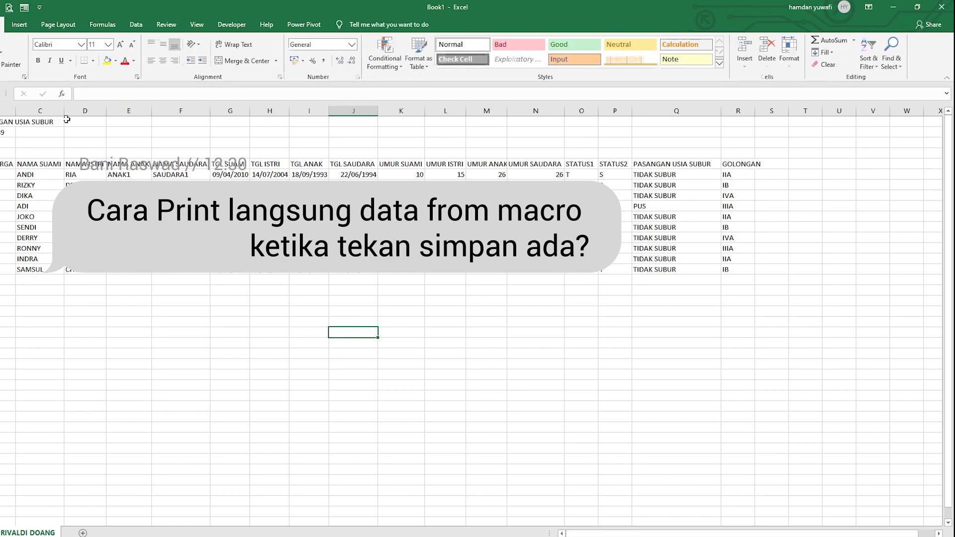
click(194, 359)
click(453, 339)
click(197, 147)
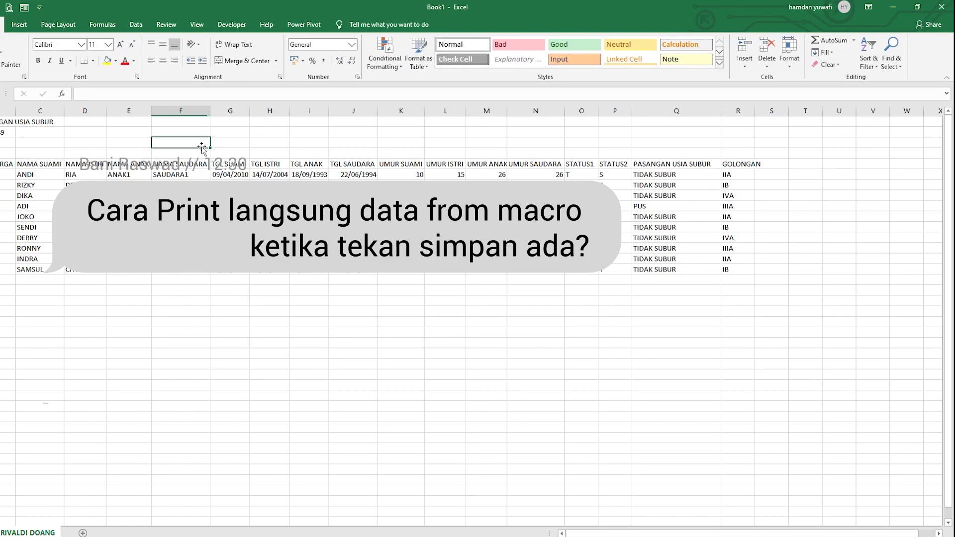
click(311, 143)
click(582, 143)
click(726, 143)
click(801, 143)
click(759, 366)
click(180, 349)
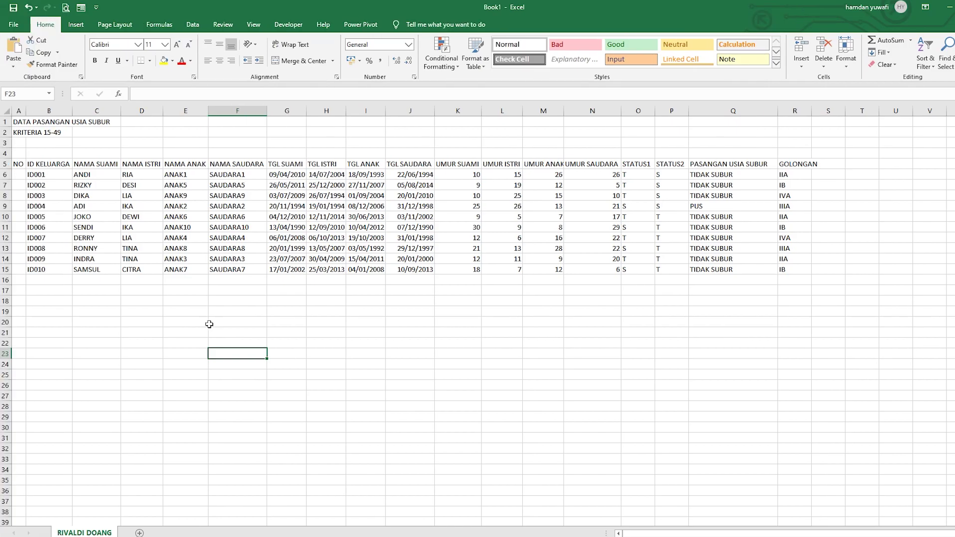
click(384, 373)
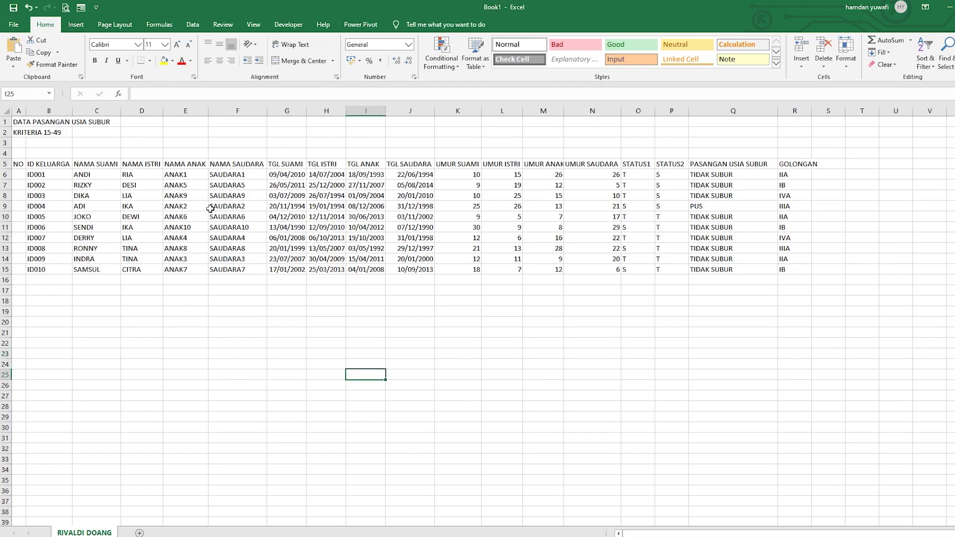
Step: Draw a rectangle shape on the sheet below the table, spanning about columns H to L and rows 18 to 22
click(73, 27)
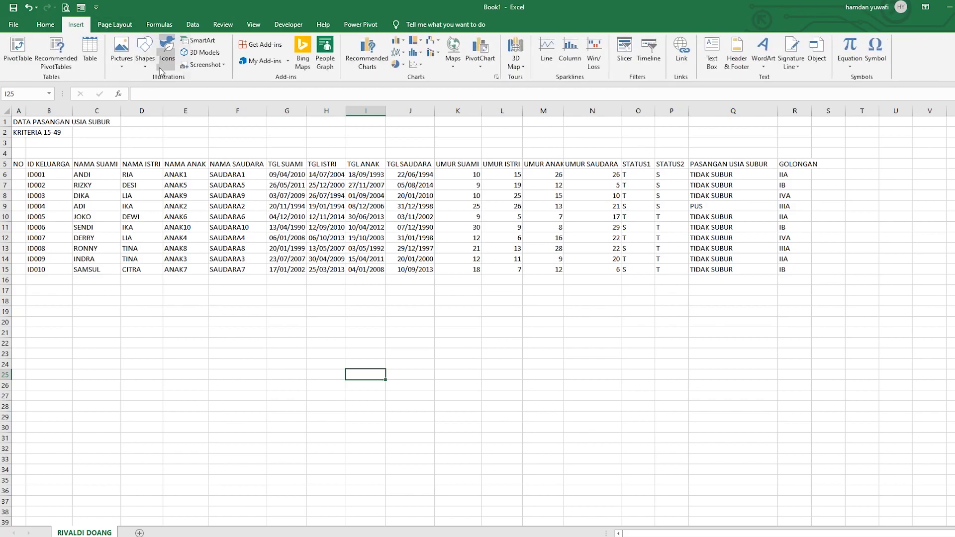
click(145, 50)
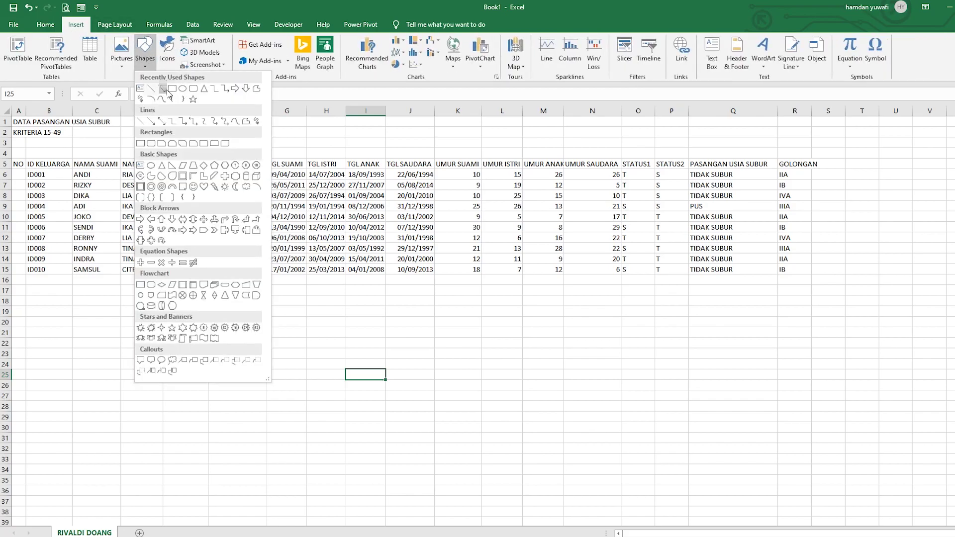
click(173, 93)
drag(335, 296, 486, 349)
click(578, 368)
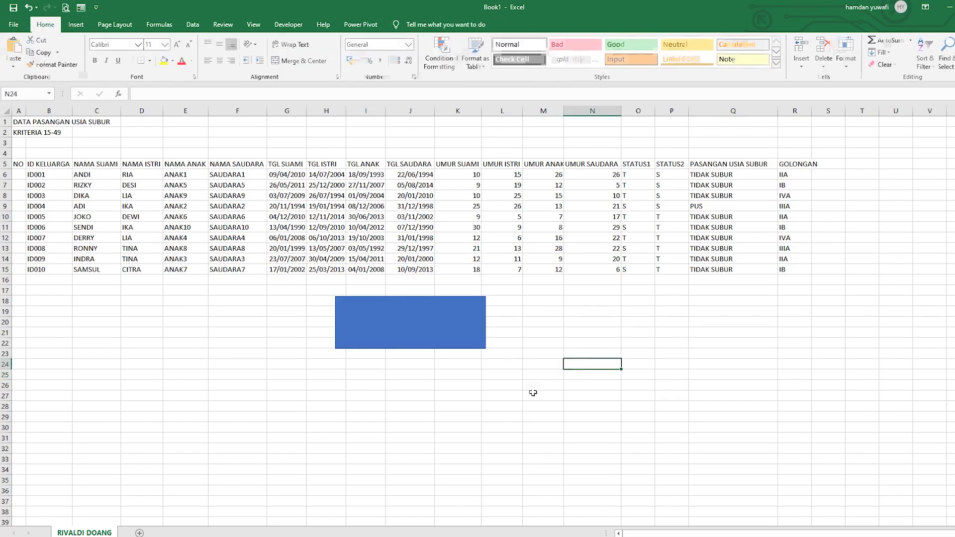
click(574, 325)
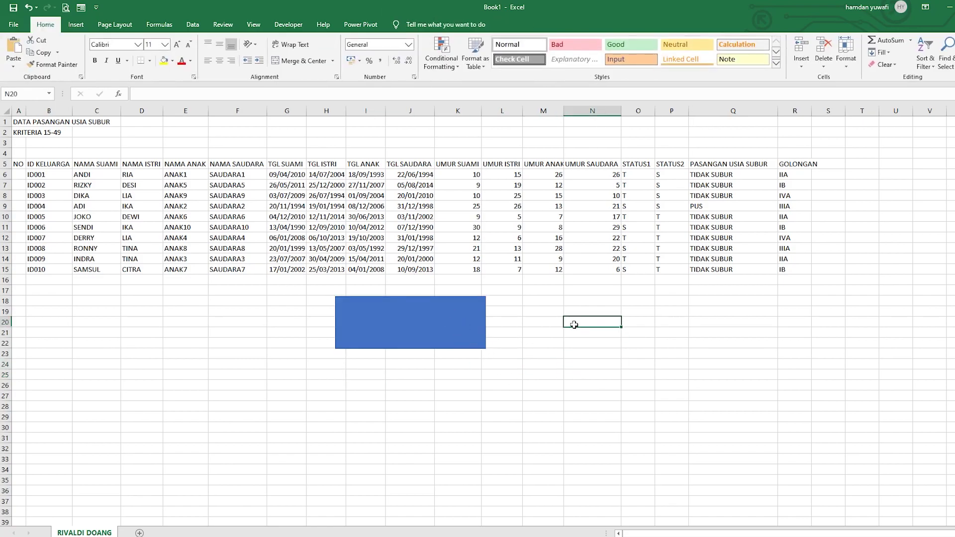
click(545, 352)
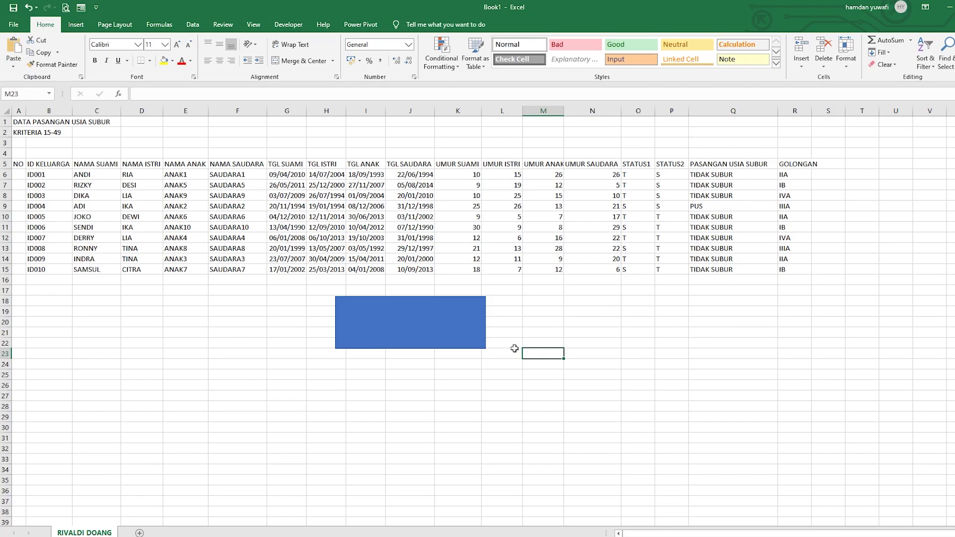
click(475, 406)
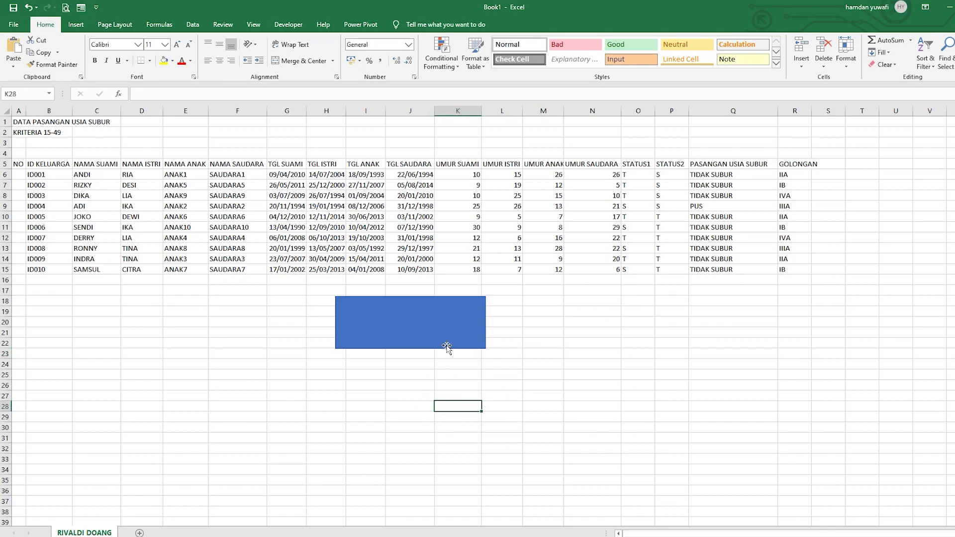
click(541, 329)
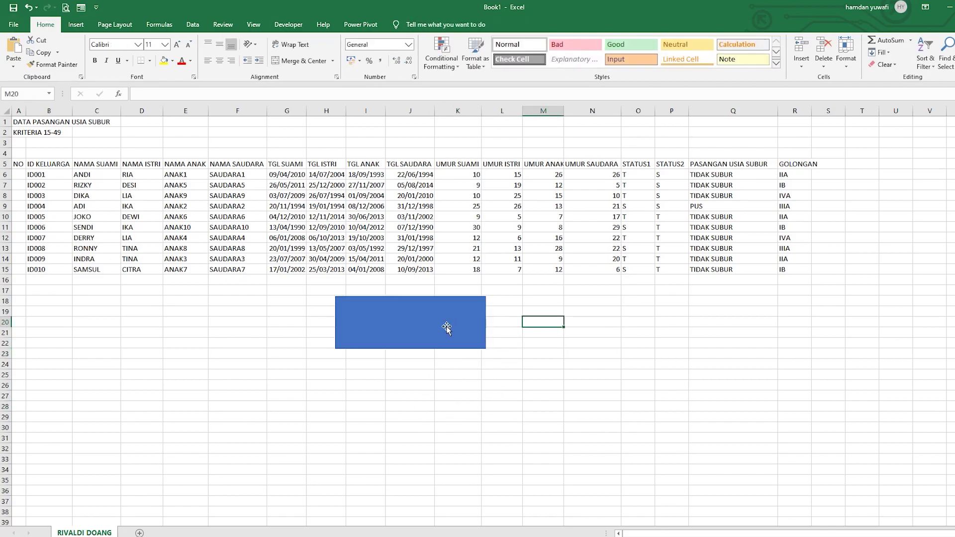
Step: Create a new Rectangle1_Click macro for the blue rectangle and open its code
right_click(419, 328)
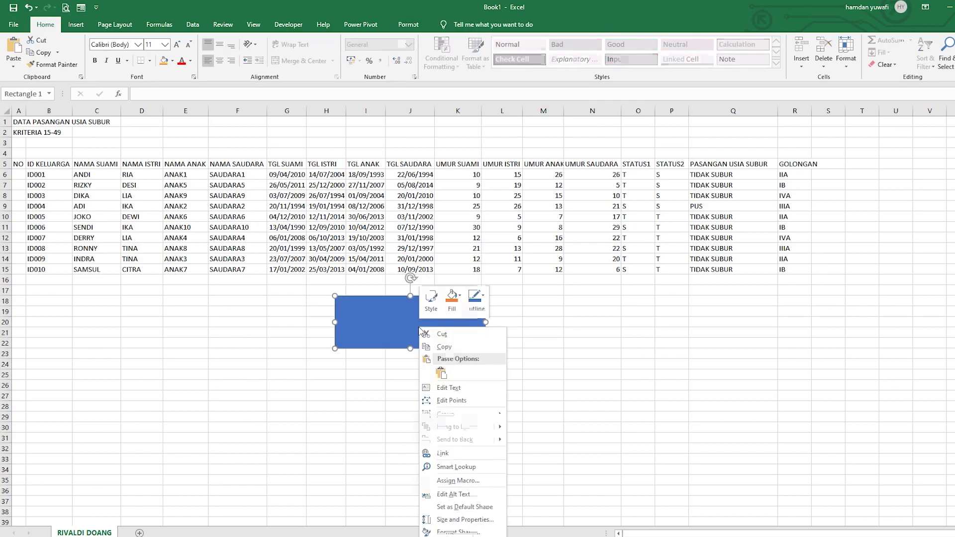
click(458, 481)
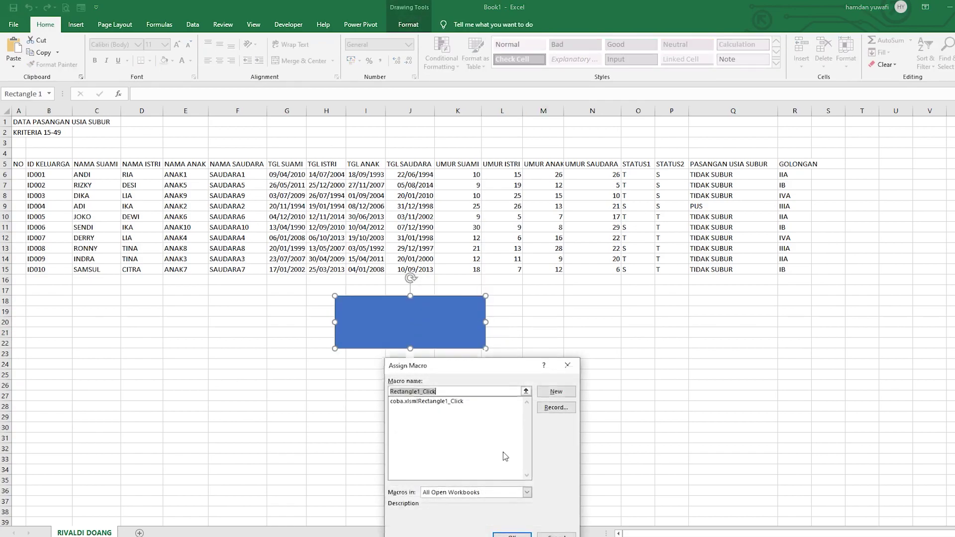
click(557, 392)
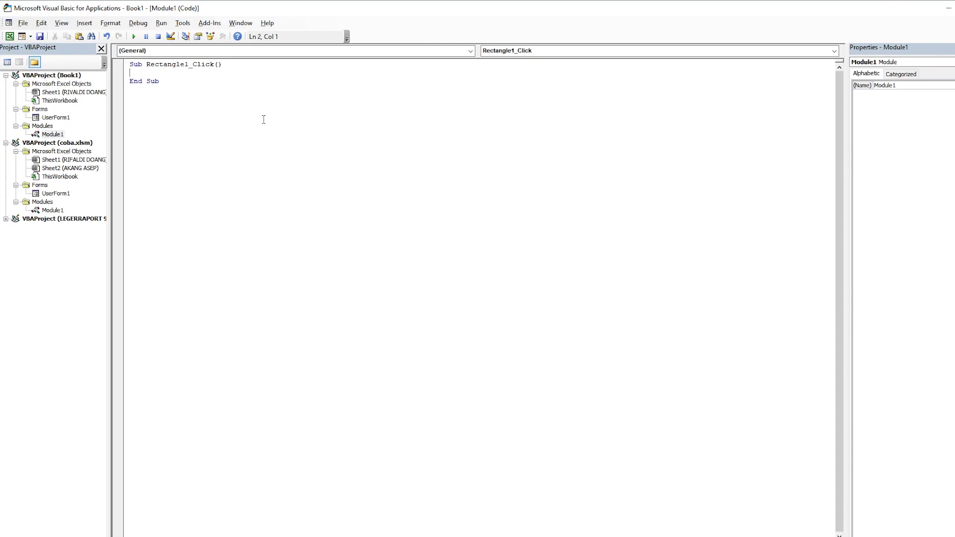
Step: In the Rectangle1_Click procedure, start a Sheets("...") reference containing the couples data sheet's exact tab name
text(sheets)
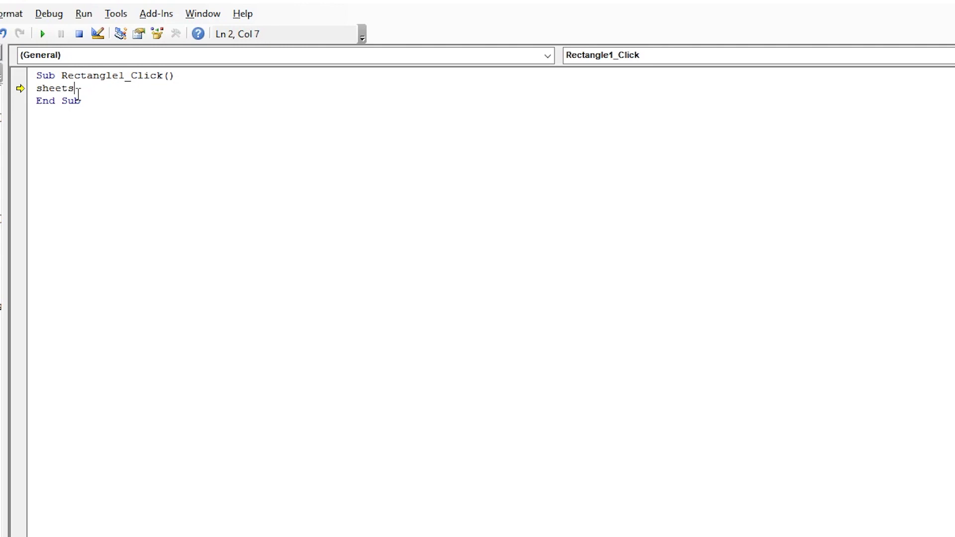
text(()
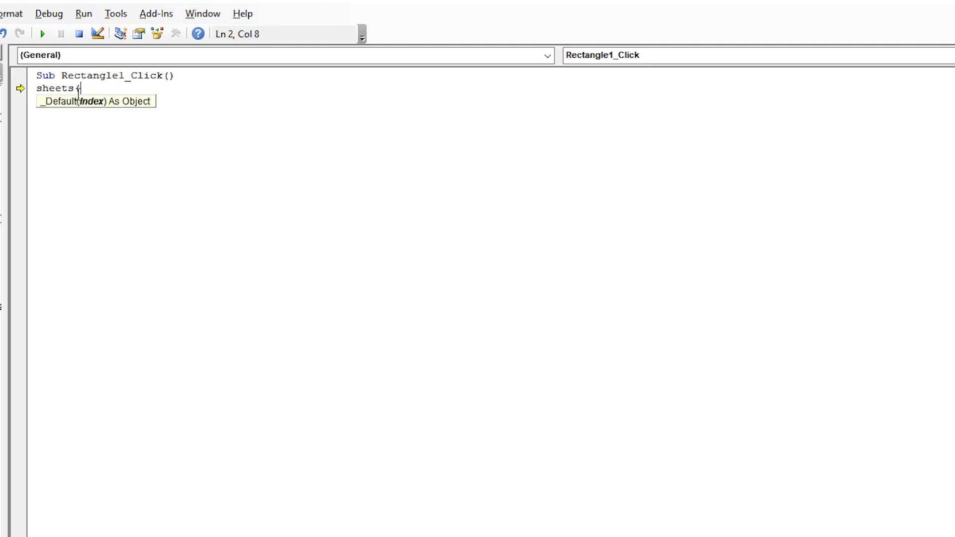
text(")
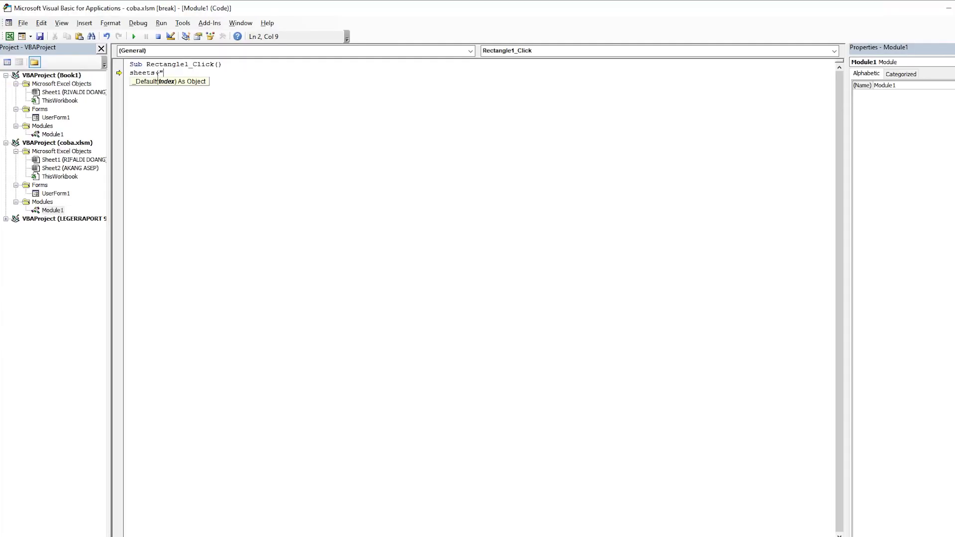
click(113, 472)
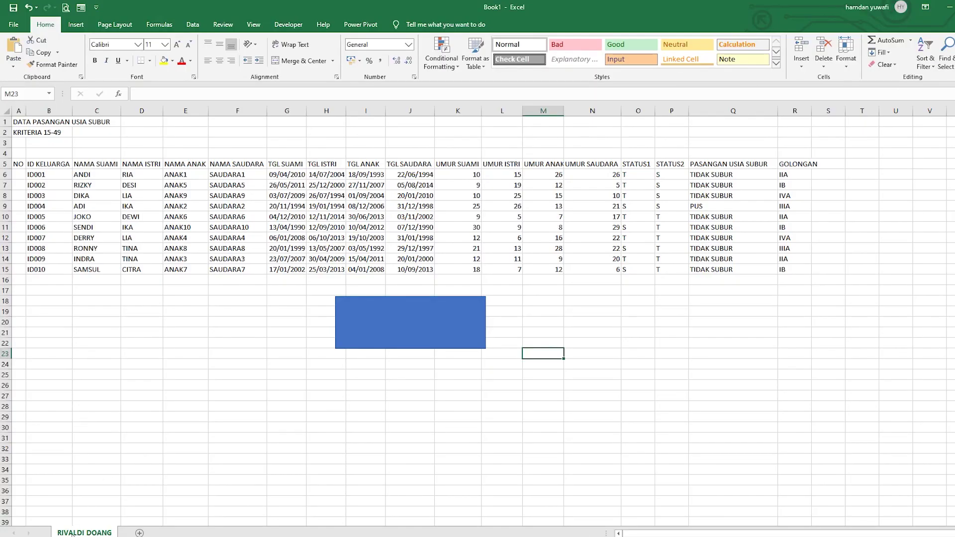
key(alt+F11)
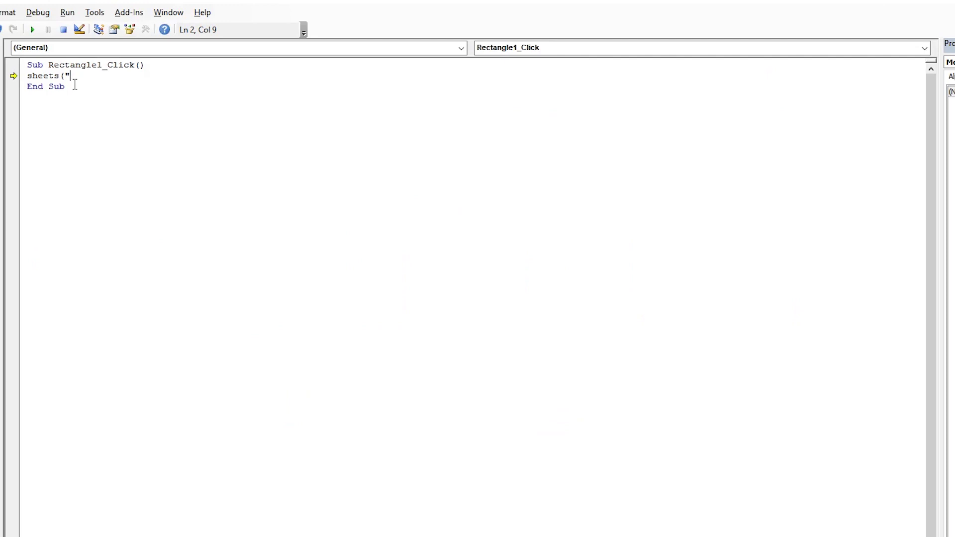
text(RIVAL)
key(BackSpace)
text(LDI DOANG)
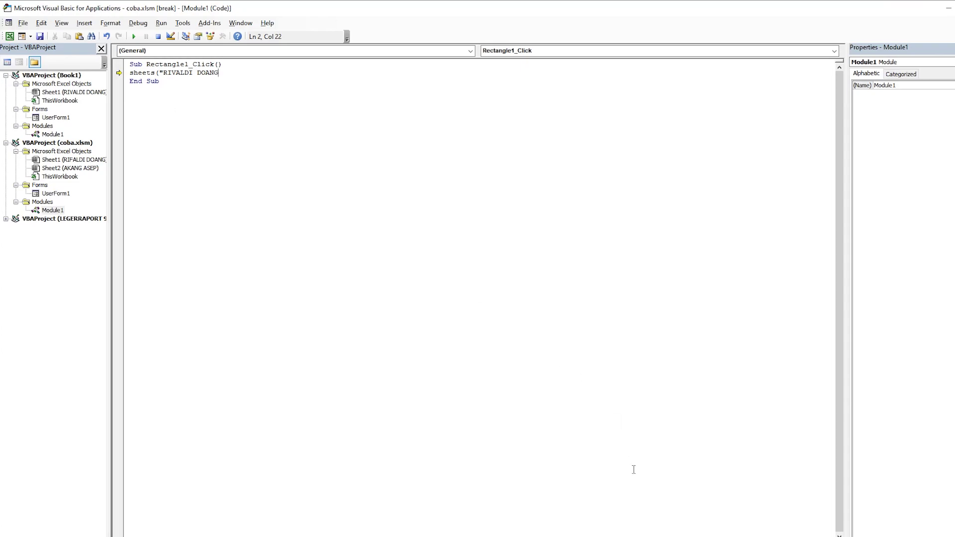
Step: Close the sheet reference and complete the statement with the .PrintOut method
key(alt+F11)
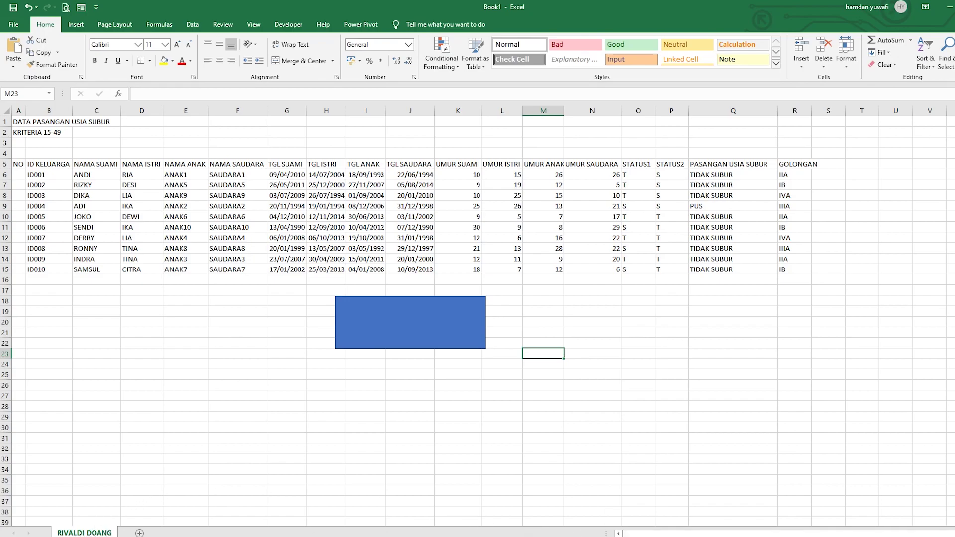
key(alt+F11)
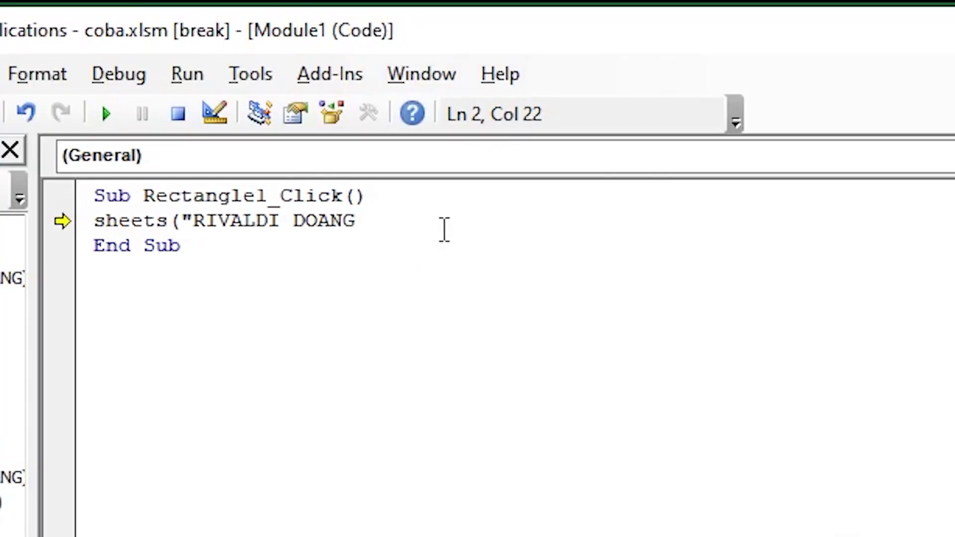
text(").printout)
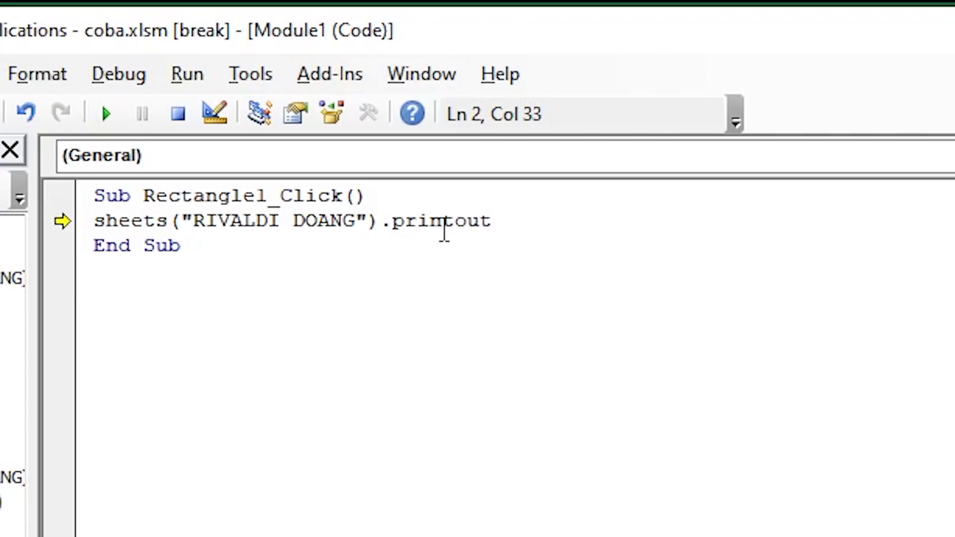
click(119, 238)
click(230, 282)
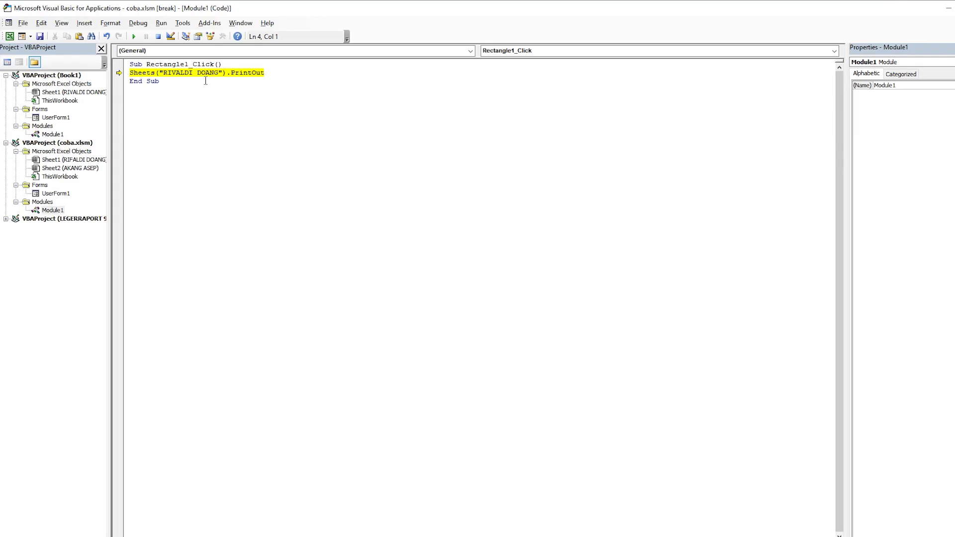
Step: Run the Rectangle1_Click macro to test printing, and cancel saving the PDF output
click(134, 36)
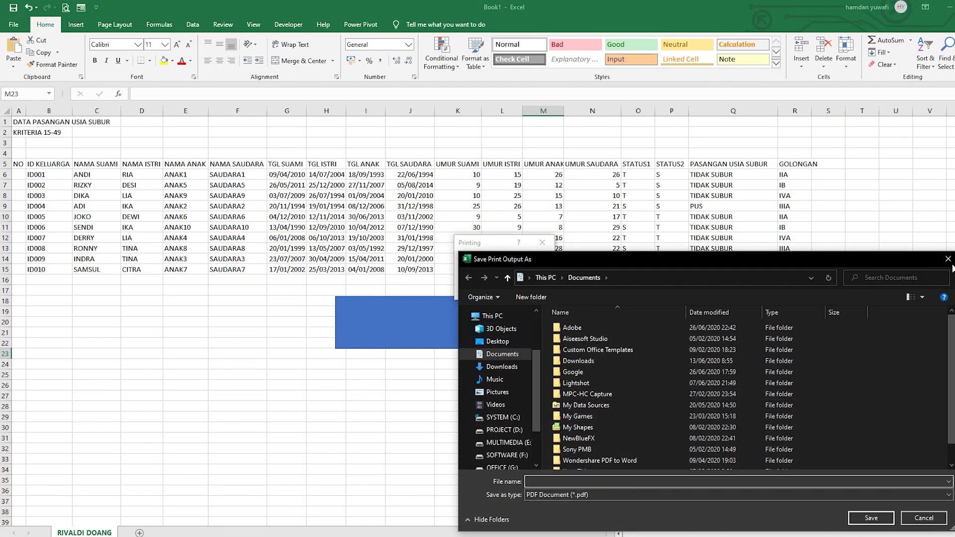
click(948, 258)
click(495, 416)
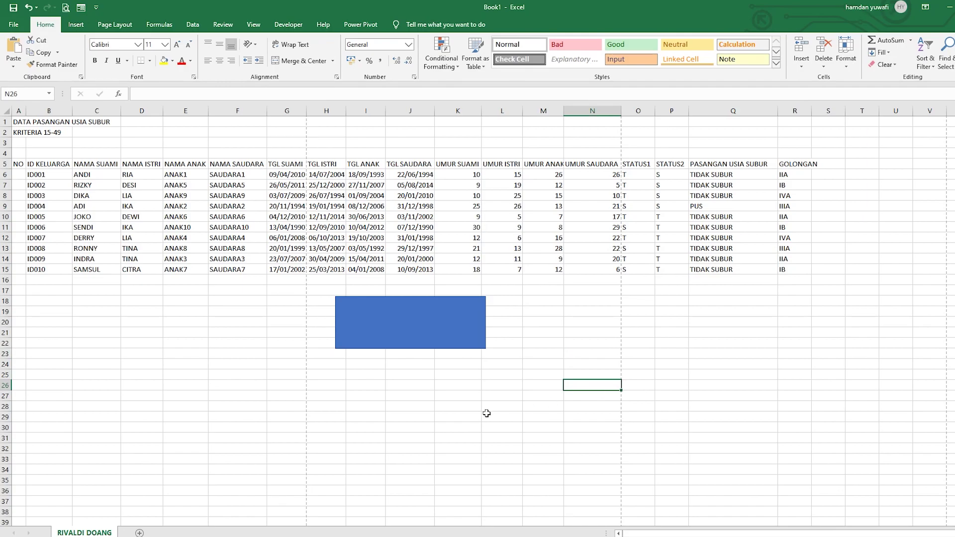
Step: Assign the coba.xlsm!Rectangle1_Click macro to the blue rectangle and deselect the shape
right_click(404, 311)
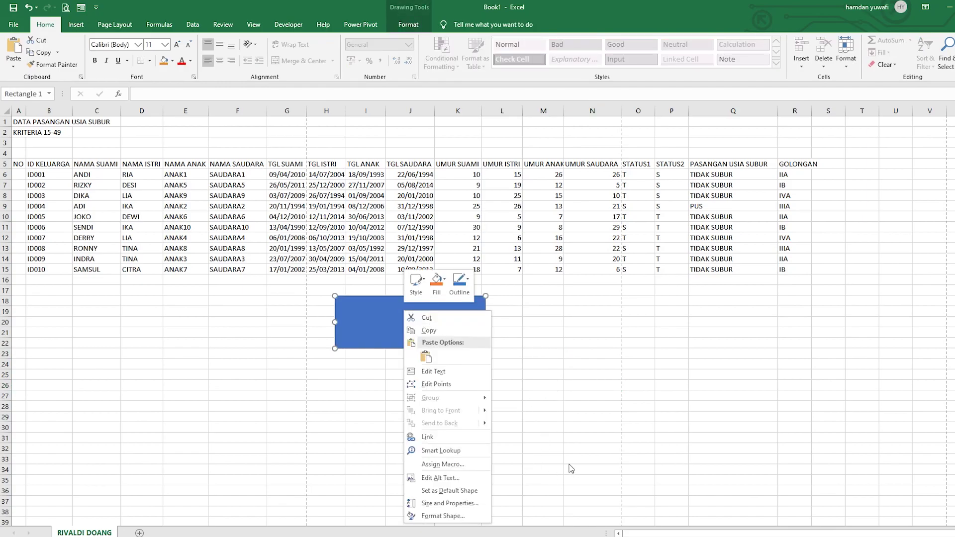
click(467, 470)
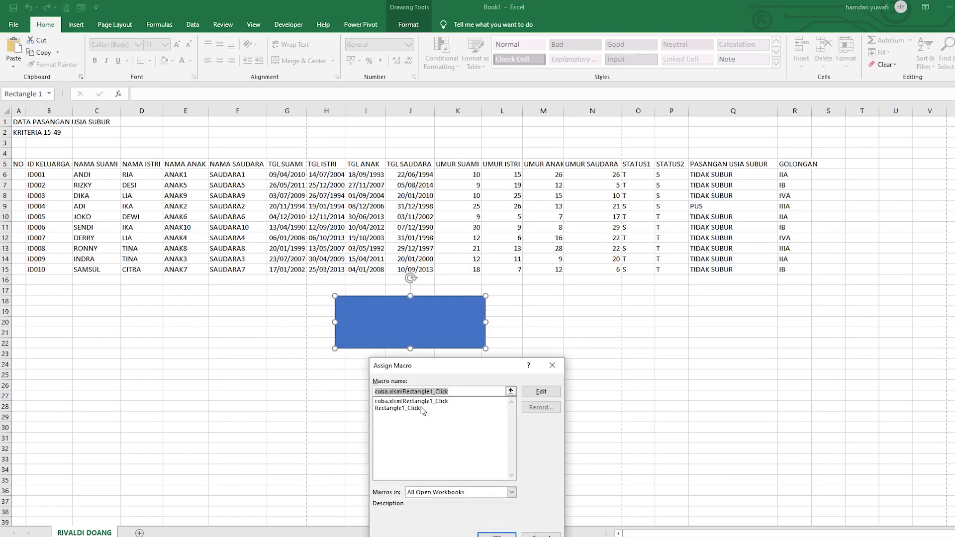
click(421, 402)
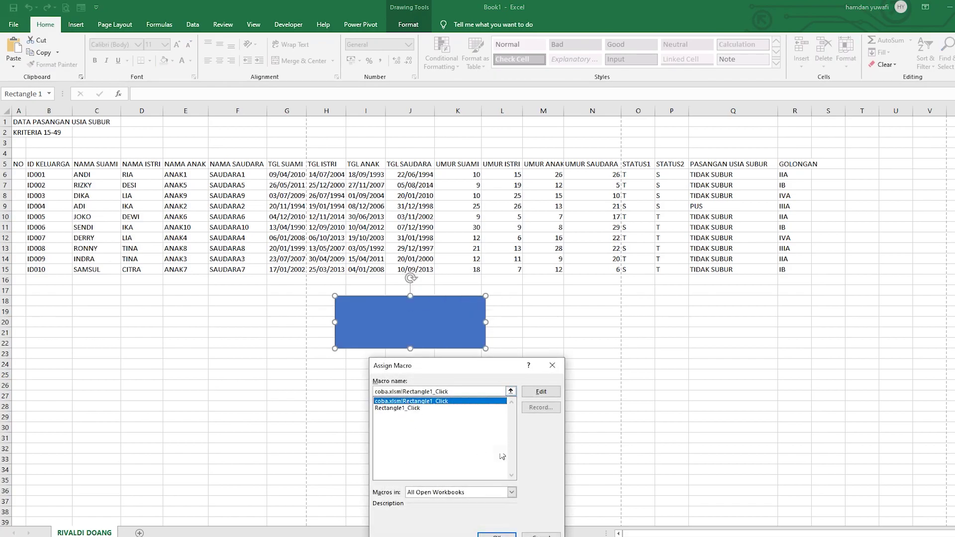
click(497, 535)
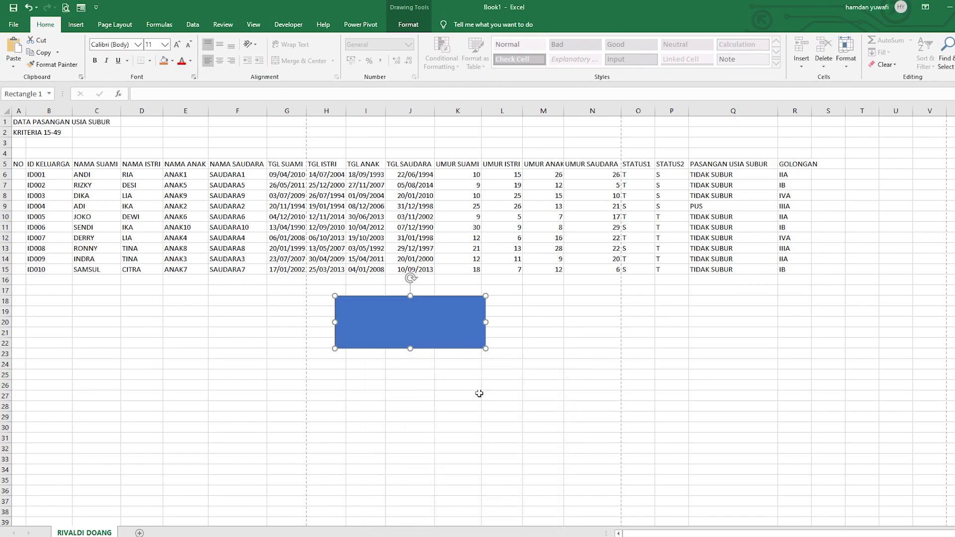
click(463, 395)
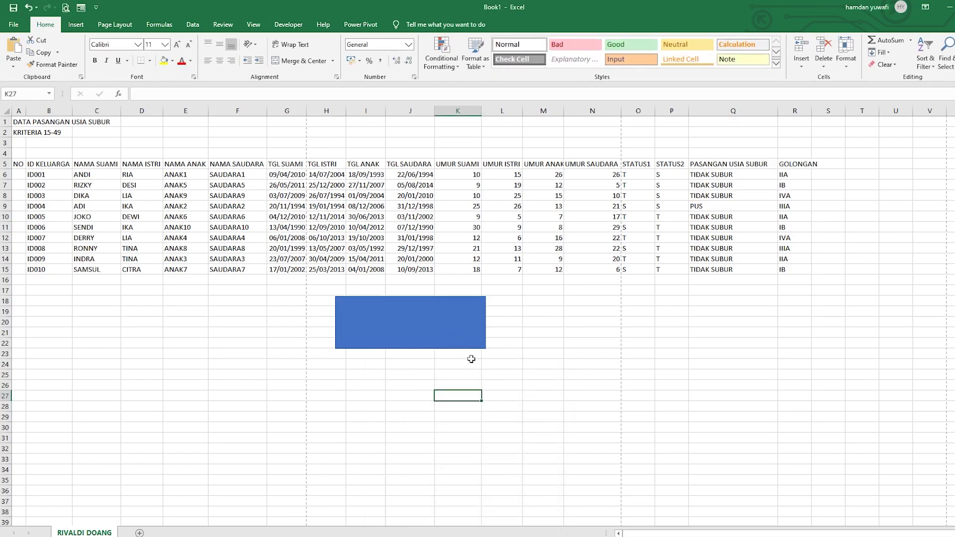
Step: Test the rectangle's print macro several times, cancelling the print output save dialog each time
click(453, 331)
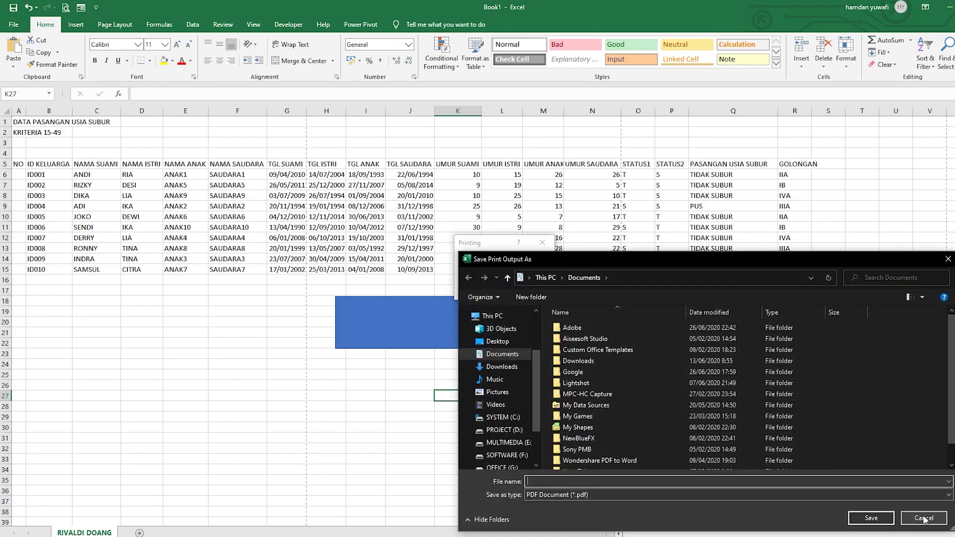
click(924, 519)
click(406, 308)
click(923, 518)
click(454, 365)
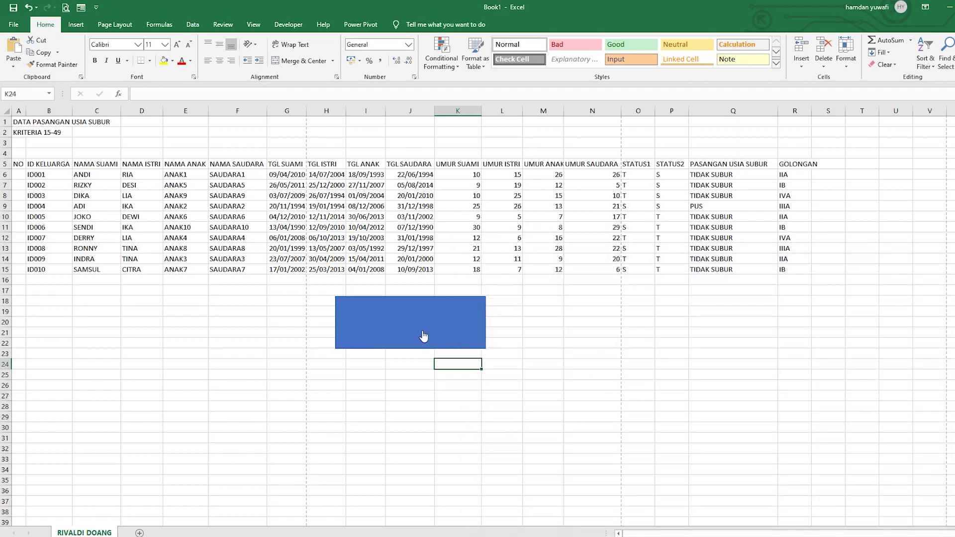
click(423, 336)
click(919, 517)
click(493, 407)
click(431, 337)
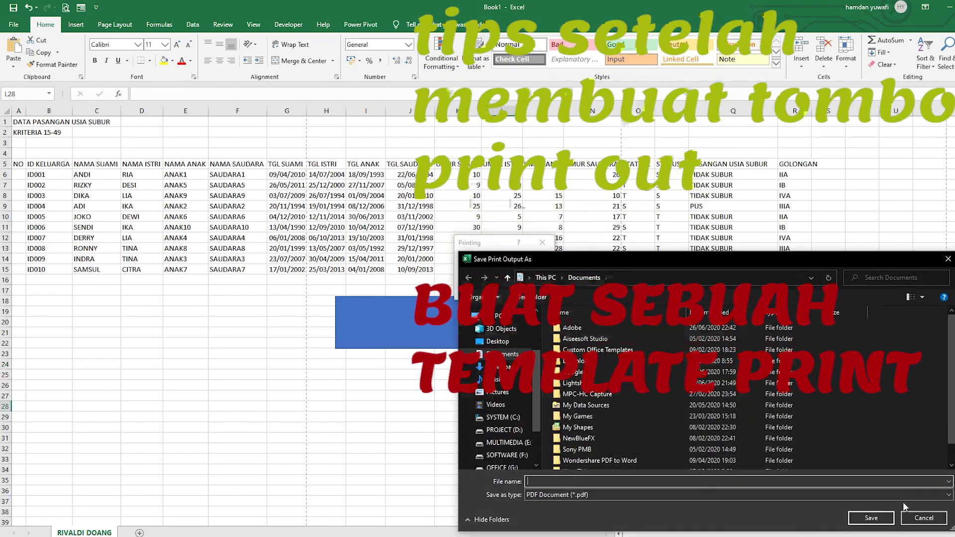
click(921, 518)
click(443, 395)
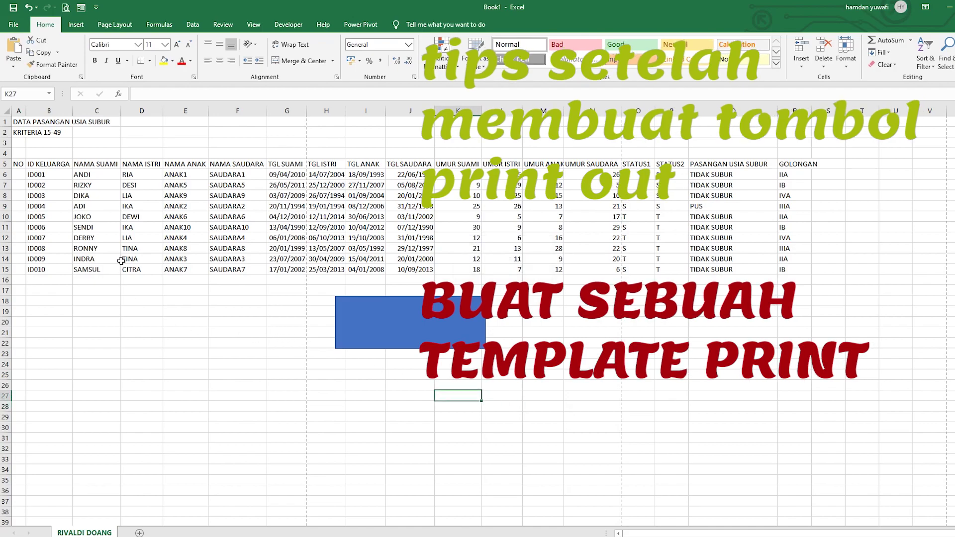
Step: Set columns A to G as the sheet's print area and clear the column selection
drag(19, 111, 294, 110)
click(114, 24)
click(166, 62)
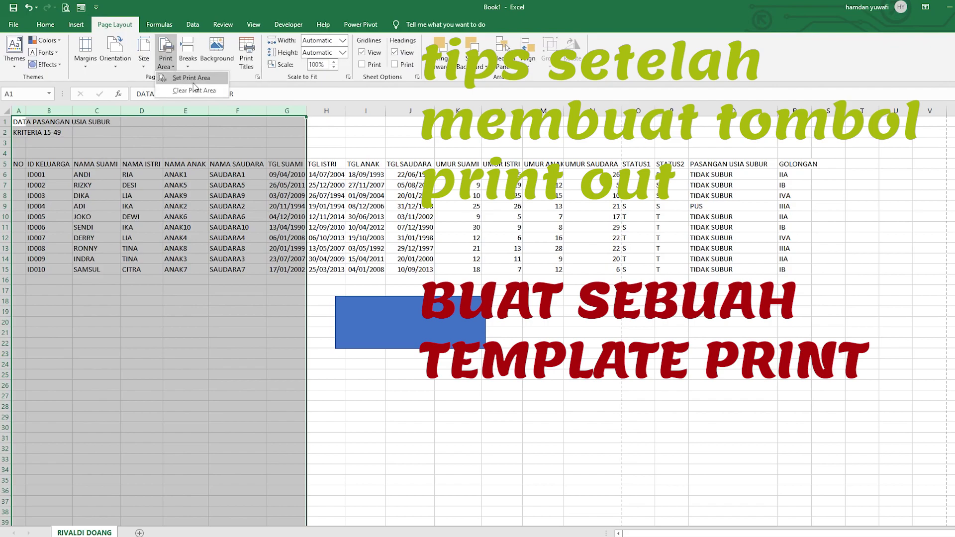
click(193, 78)
click(526, 418)
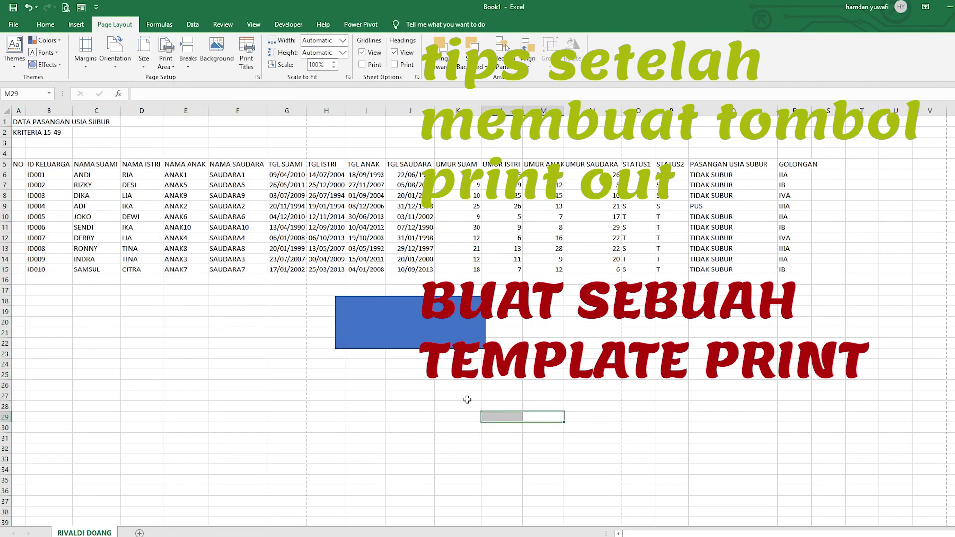
click(397, 393)
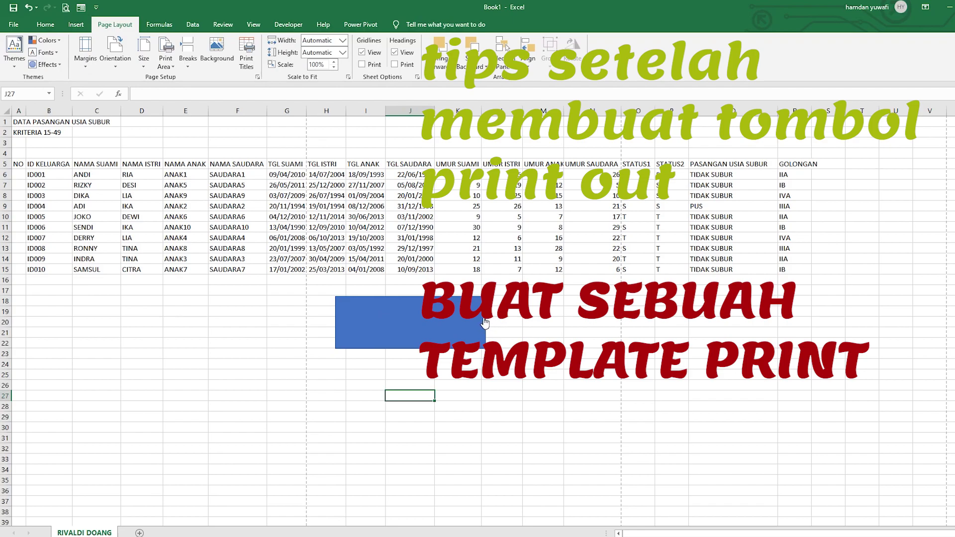
click(612, 344)
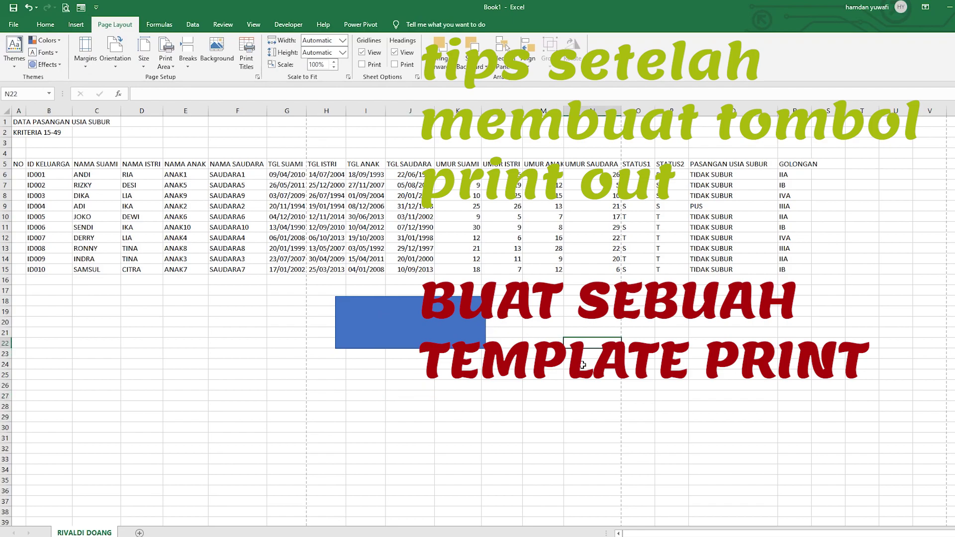